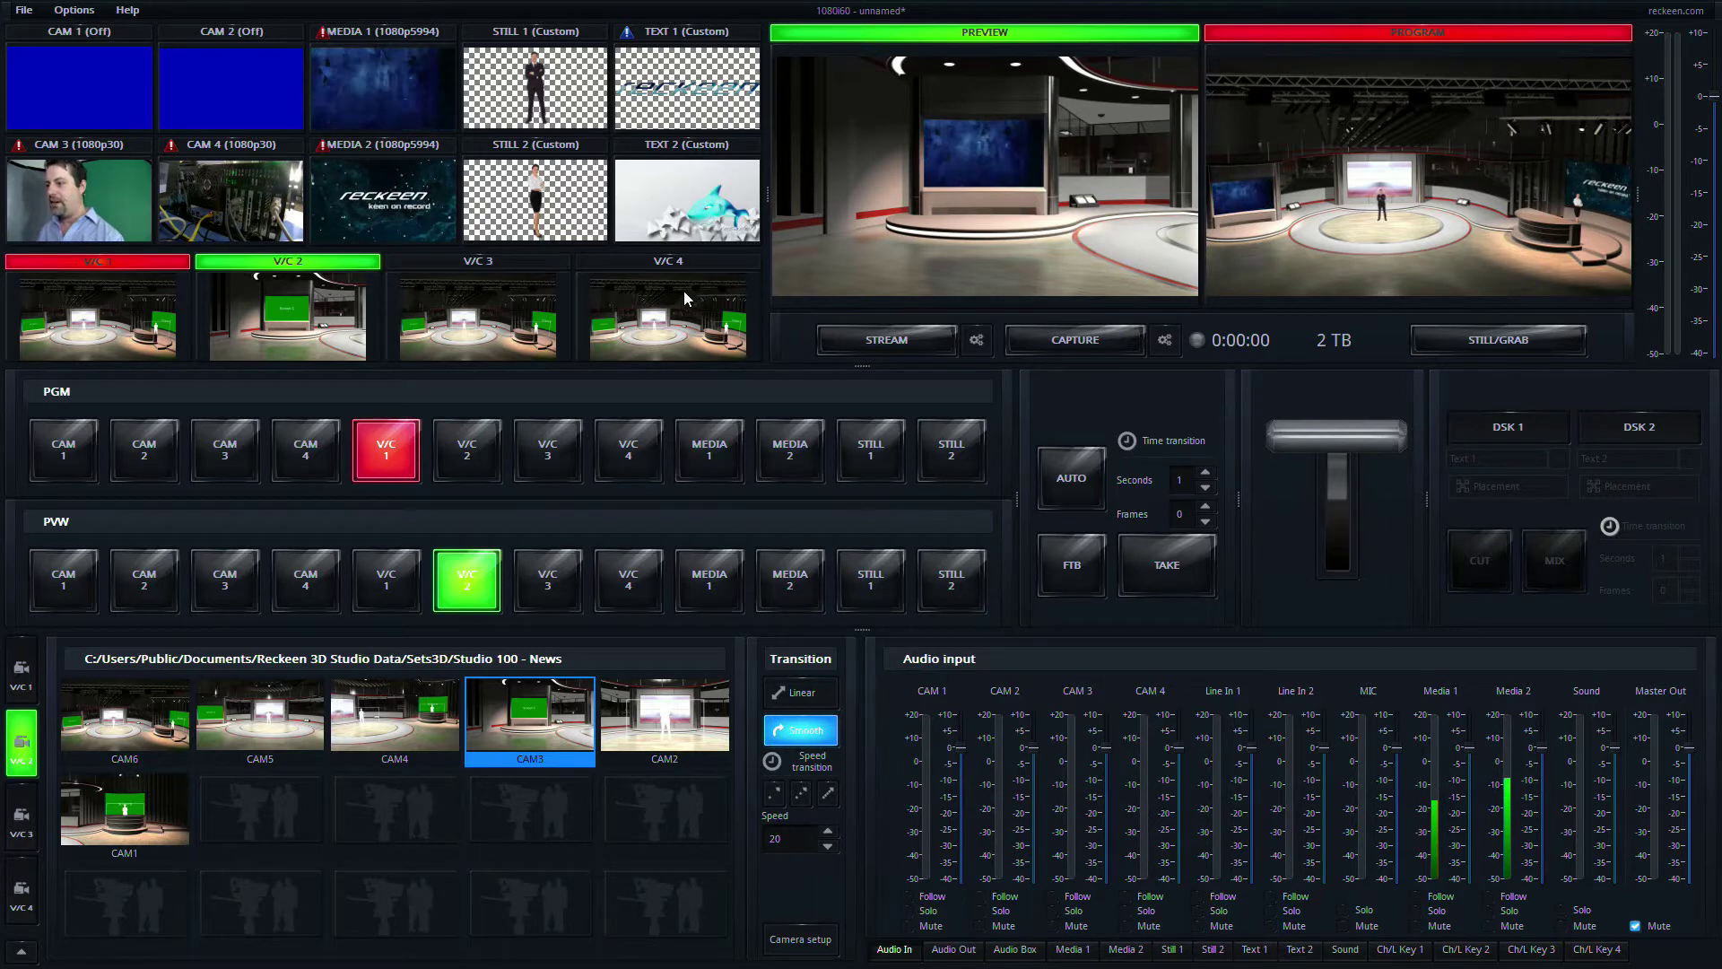
- Preview the camera presets, framing virtual camera 1 at CAM5 and virtual camera 2 at CAM3
click(654, 735)
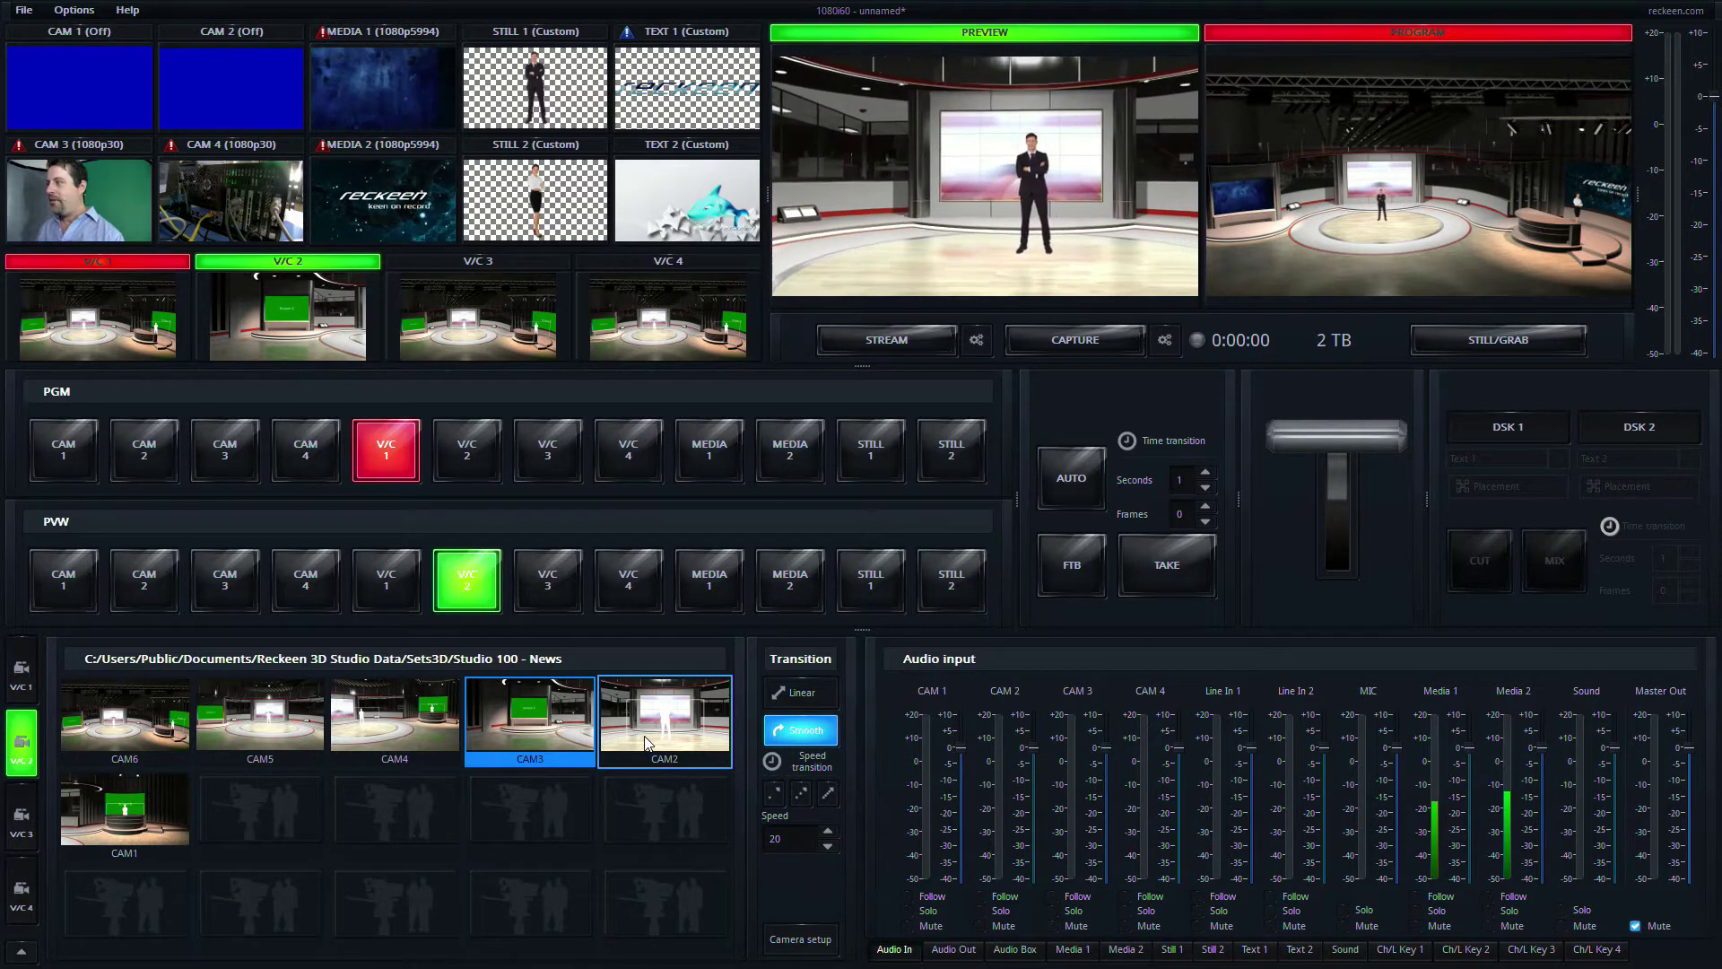
click(391, 730)
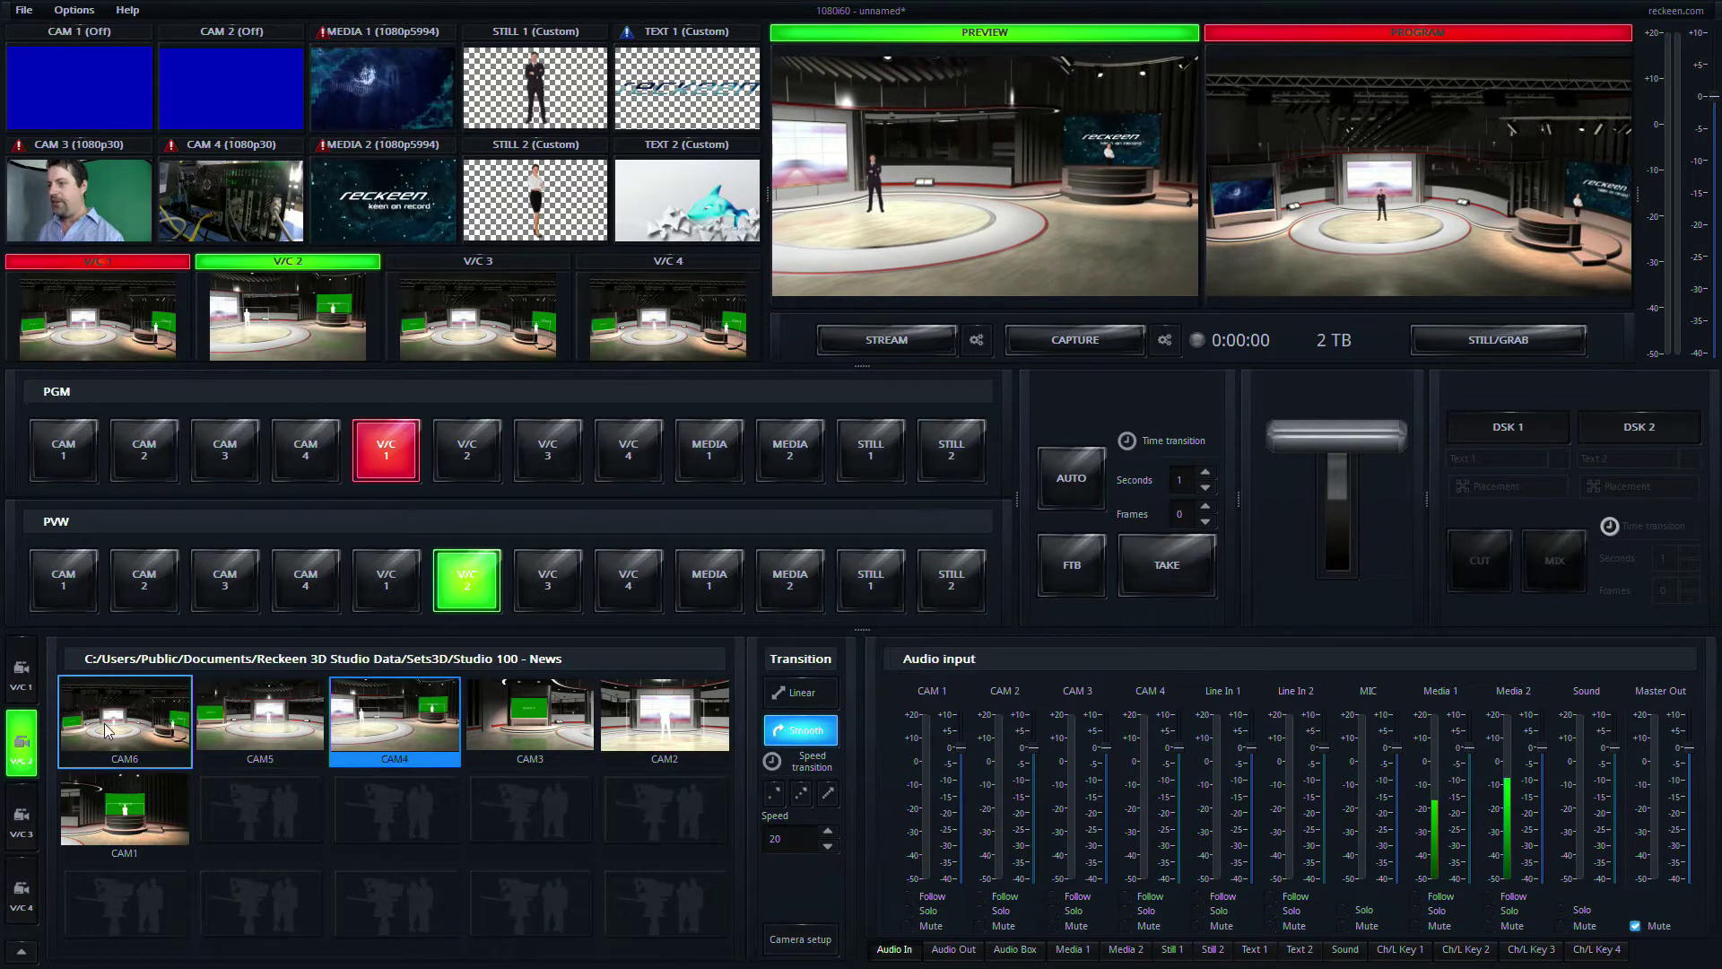
click(21, 677)
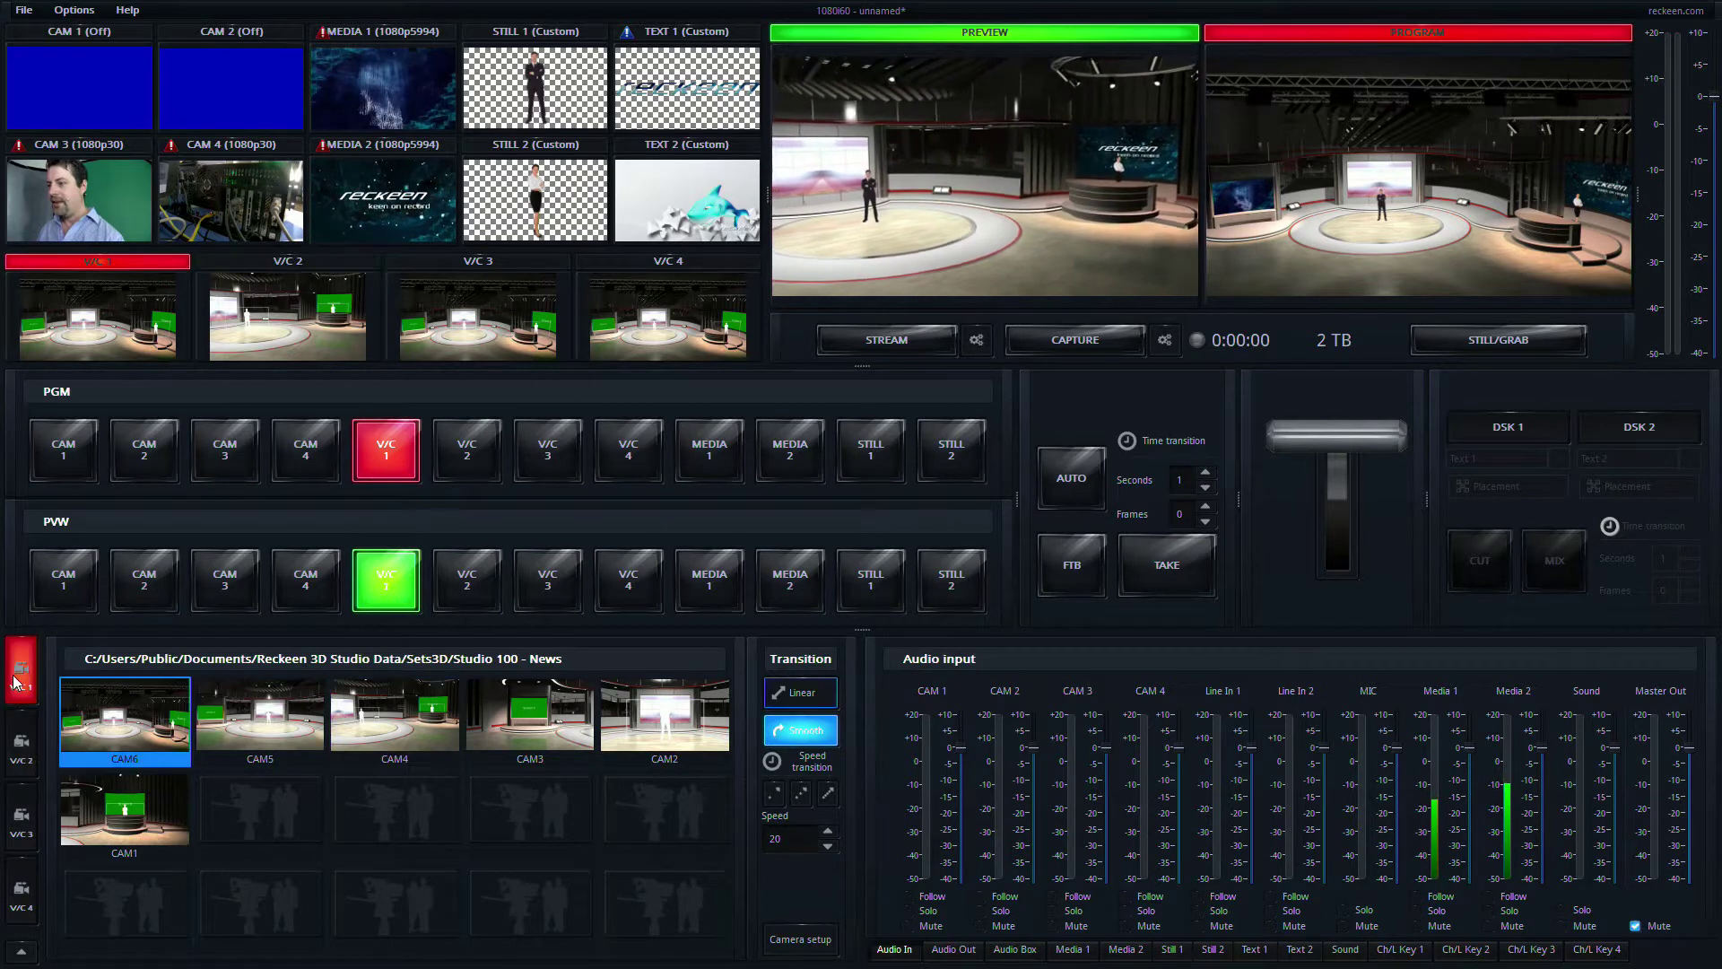
click(276, 729)
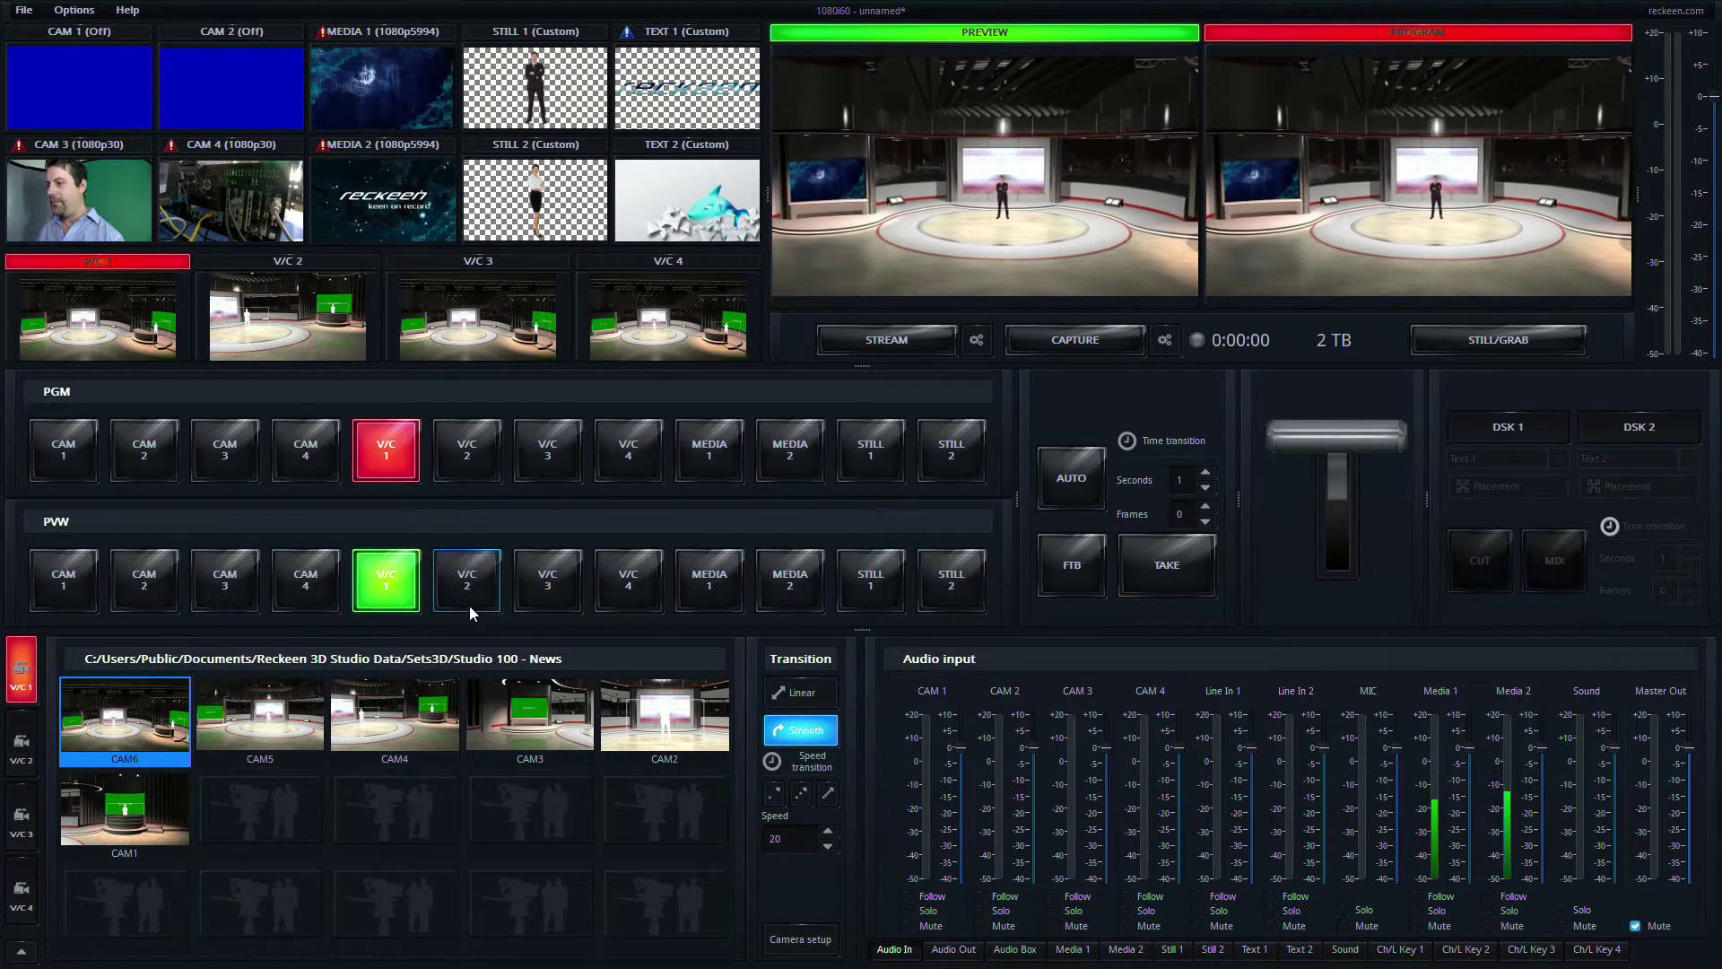
click(467, 581)
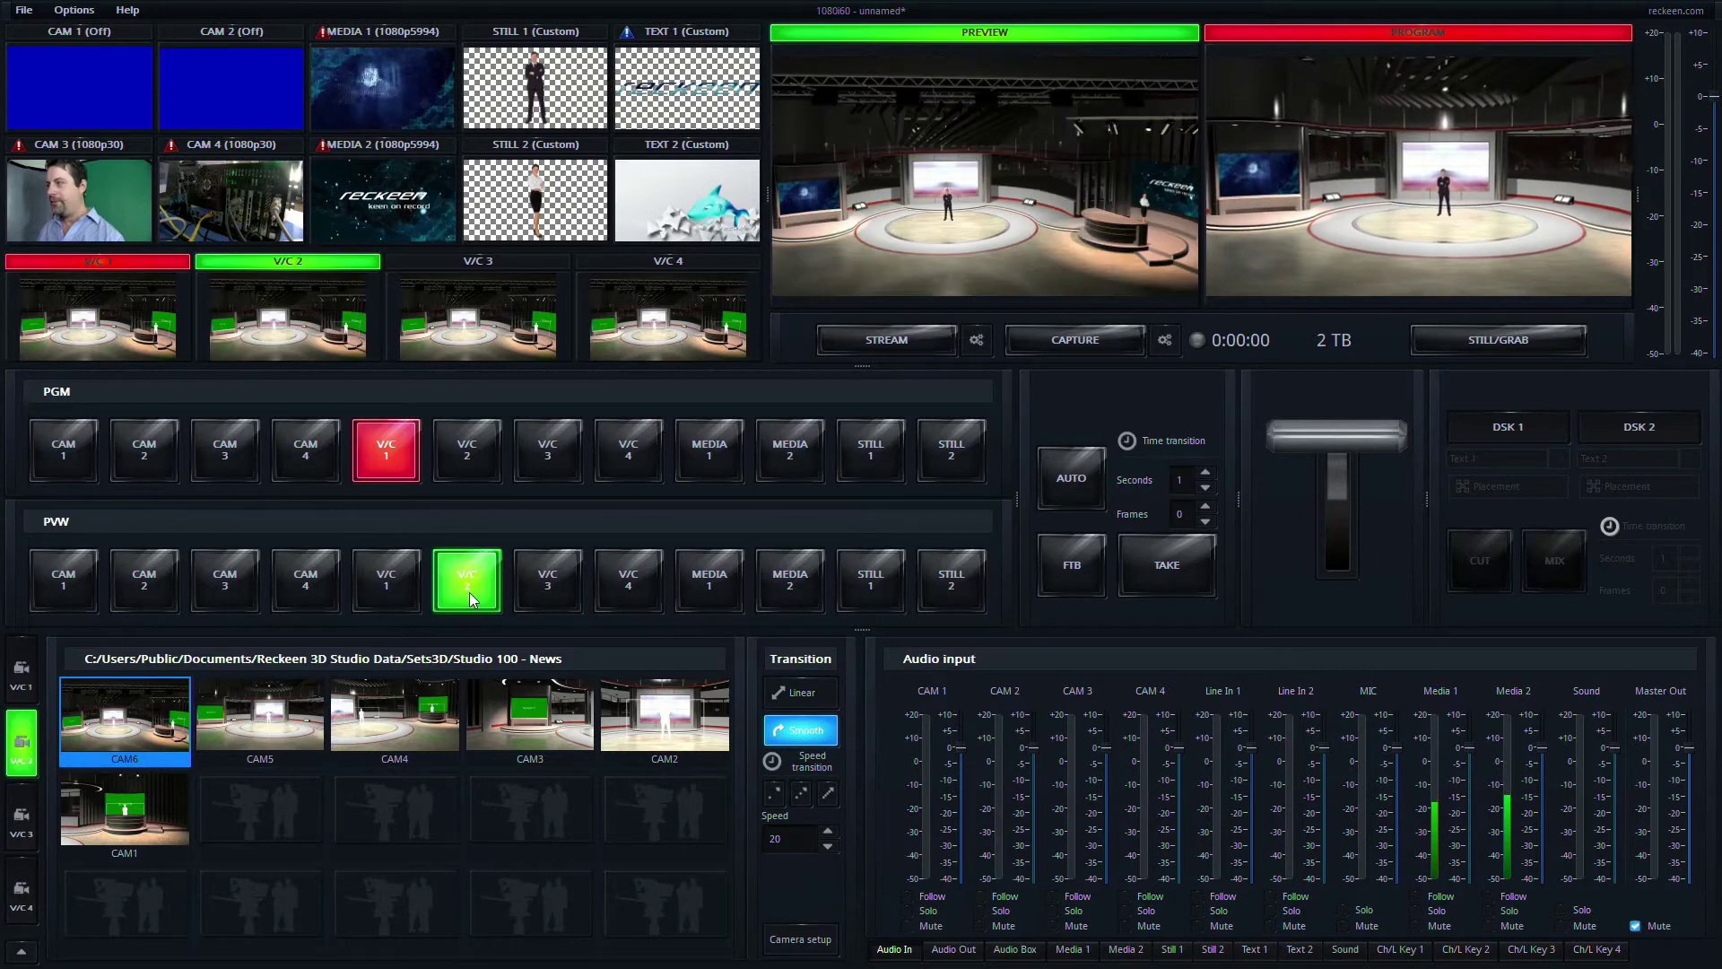
click(552, 729)
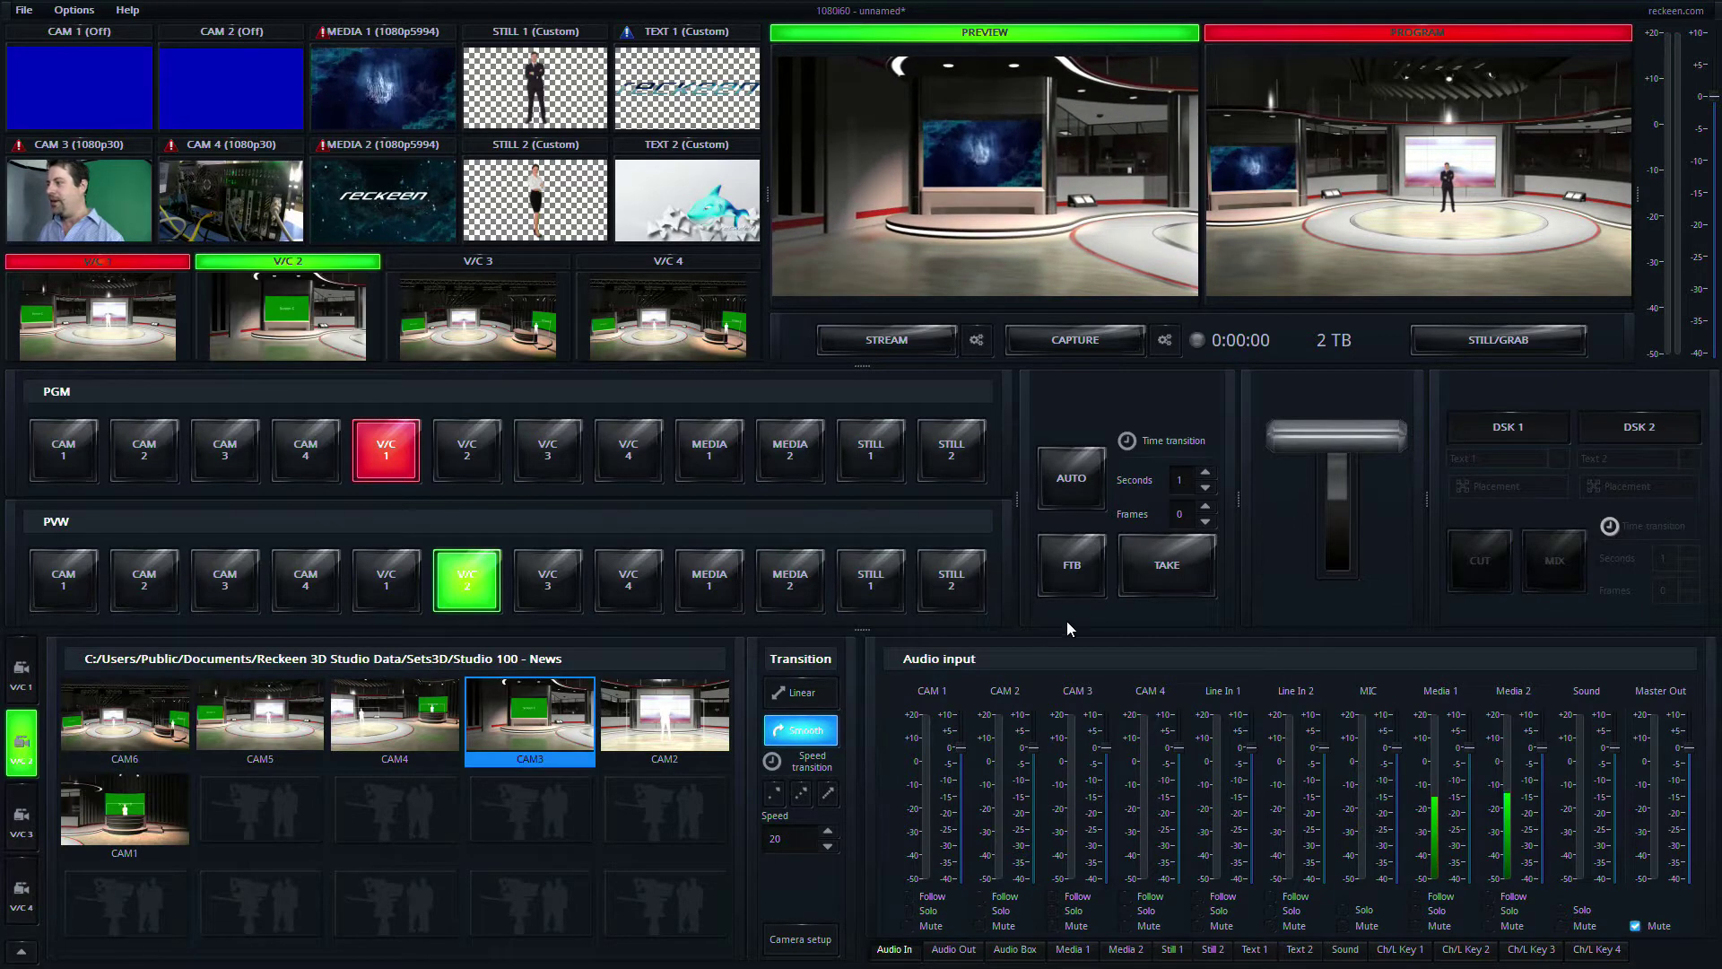
- Put virtual camera 1 on program in the wide CAM6 shot and show screen sources A–D
click(1074, 480)
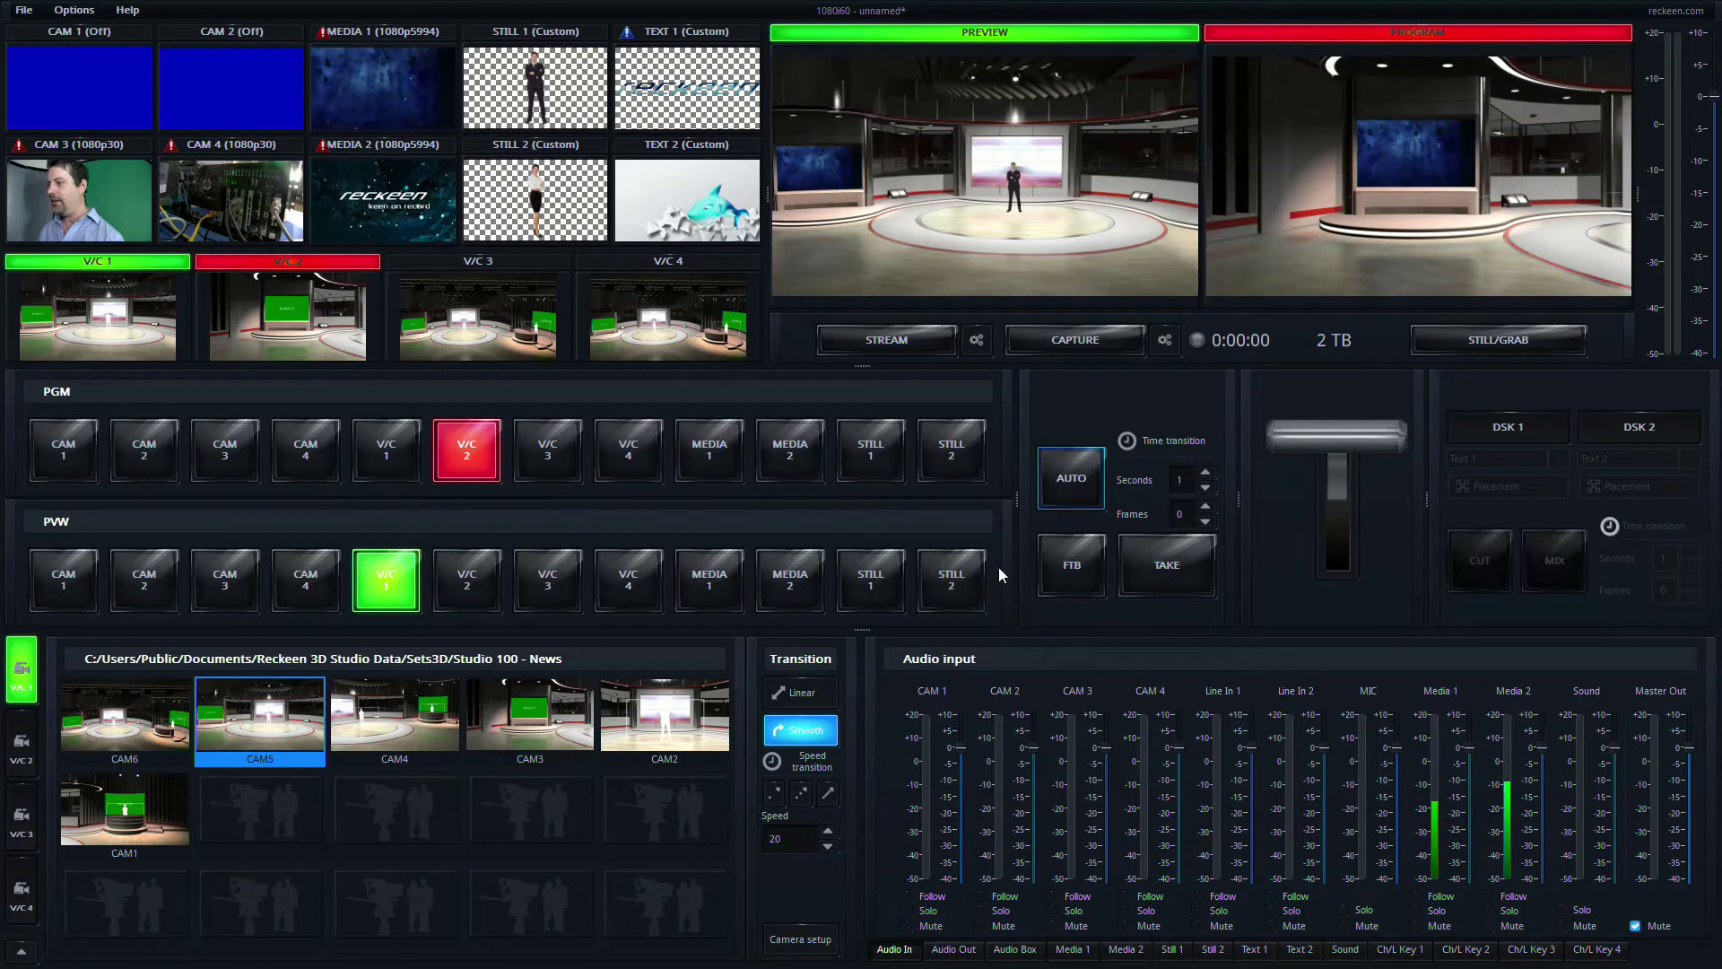
click(385, 448)
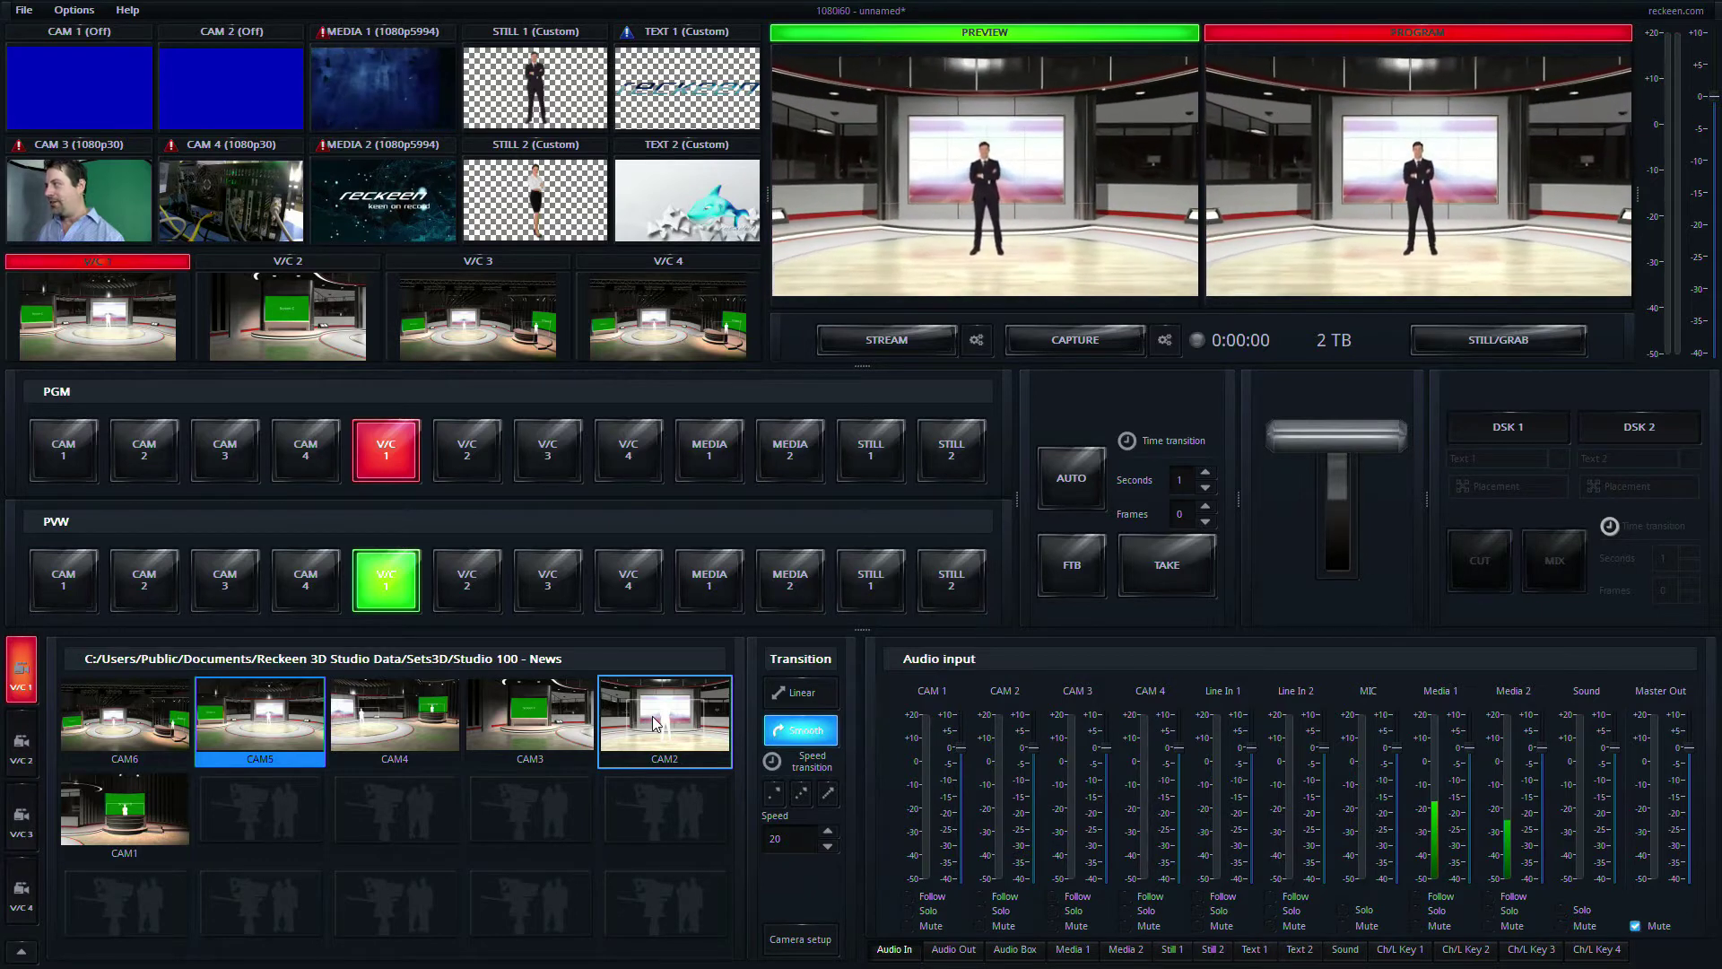
click(653, 715)
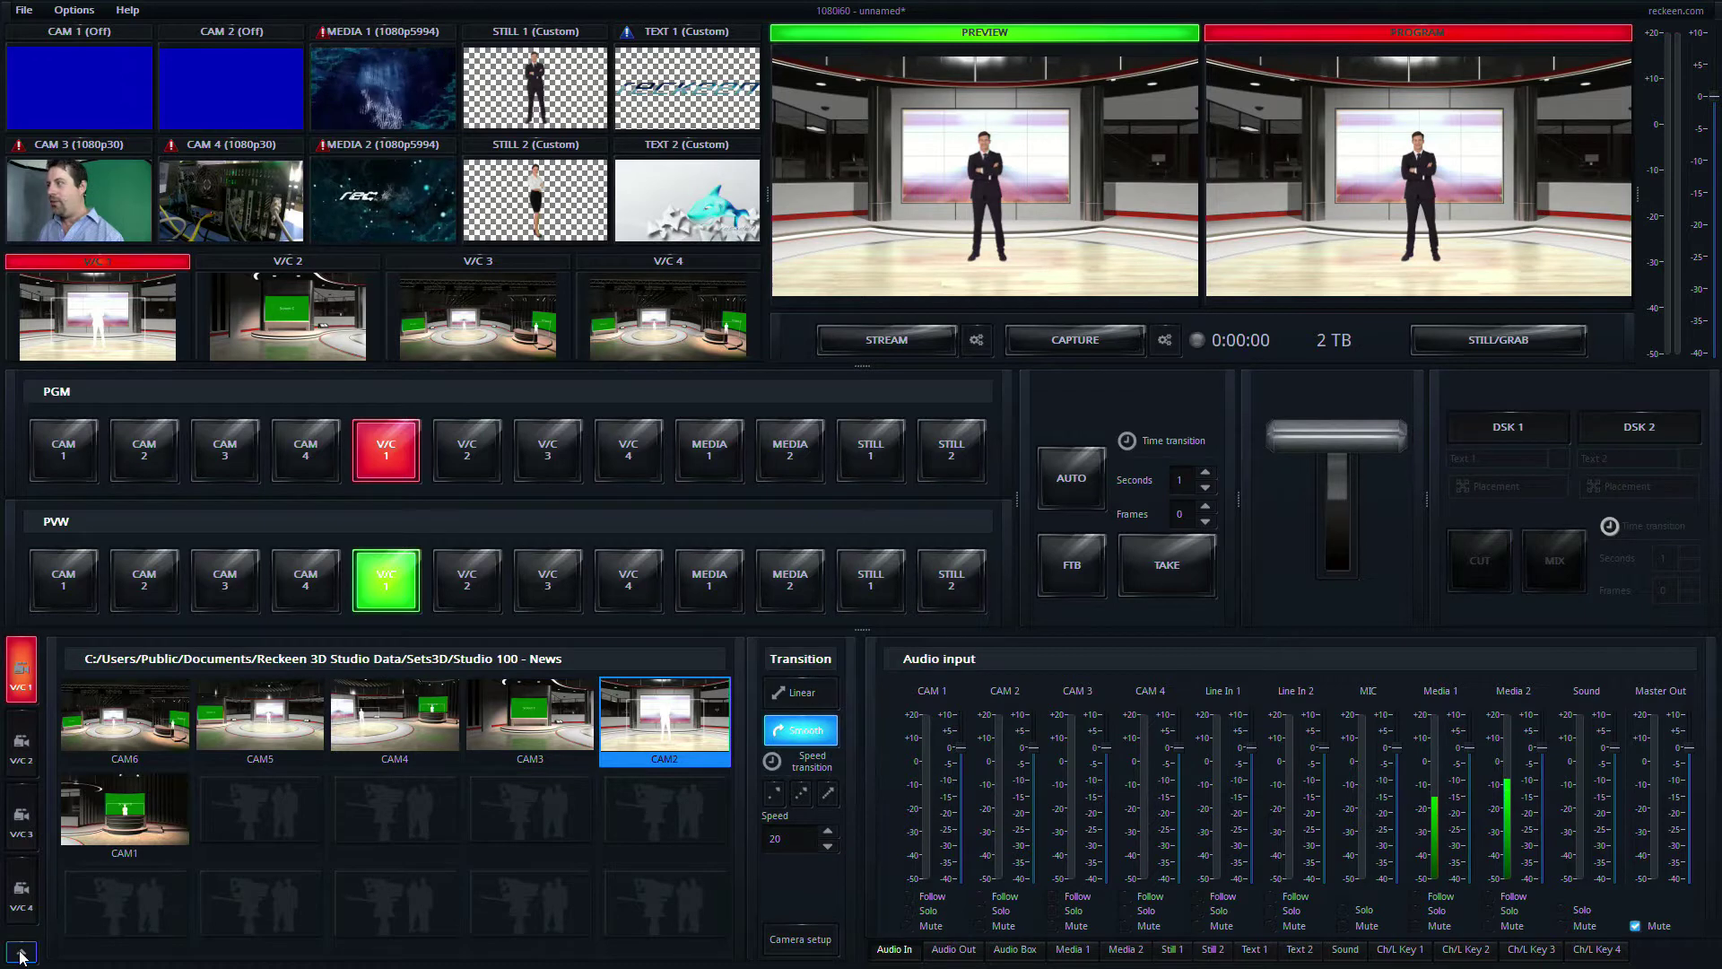
click(143, 731)
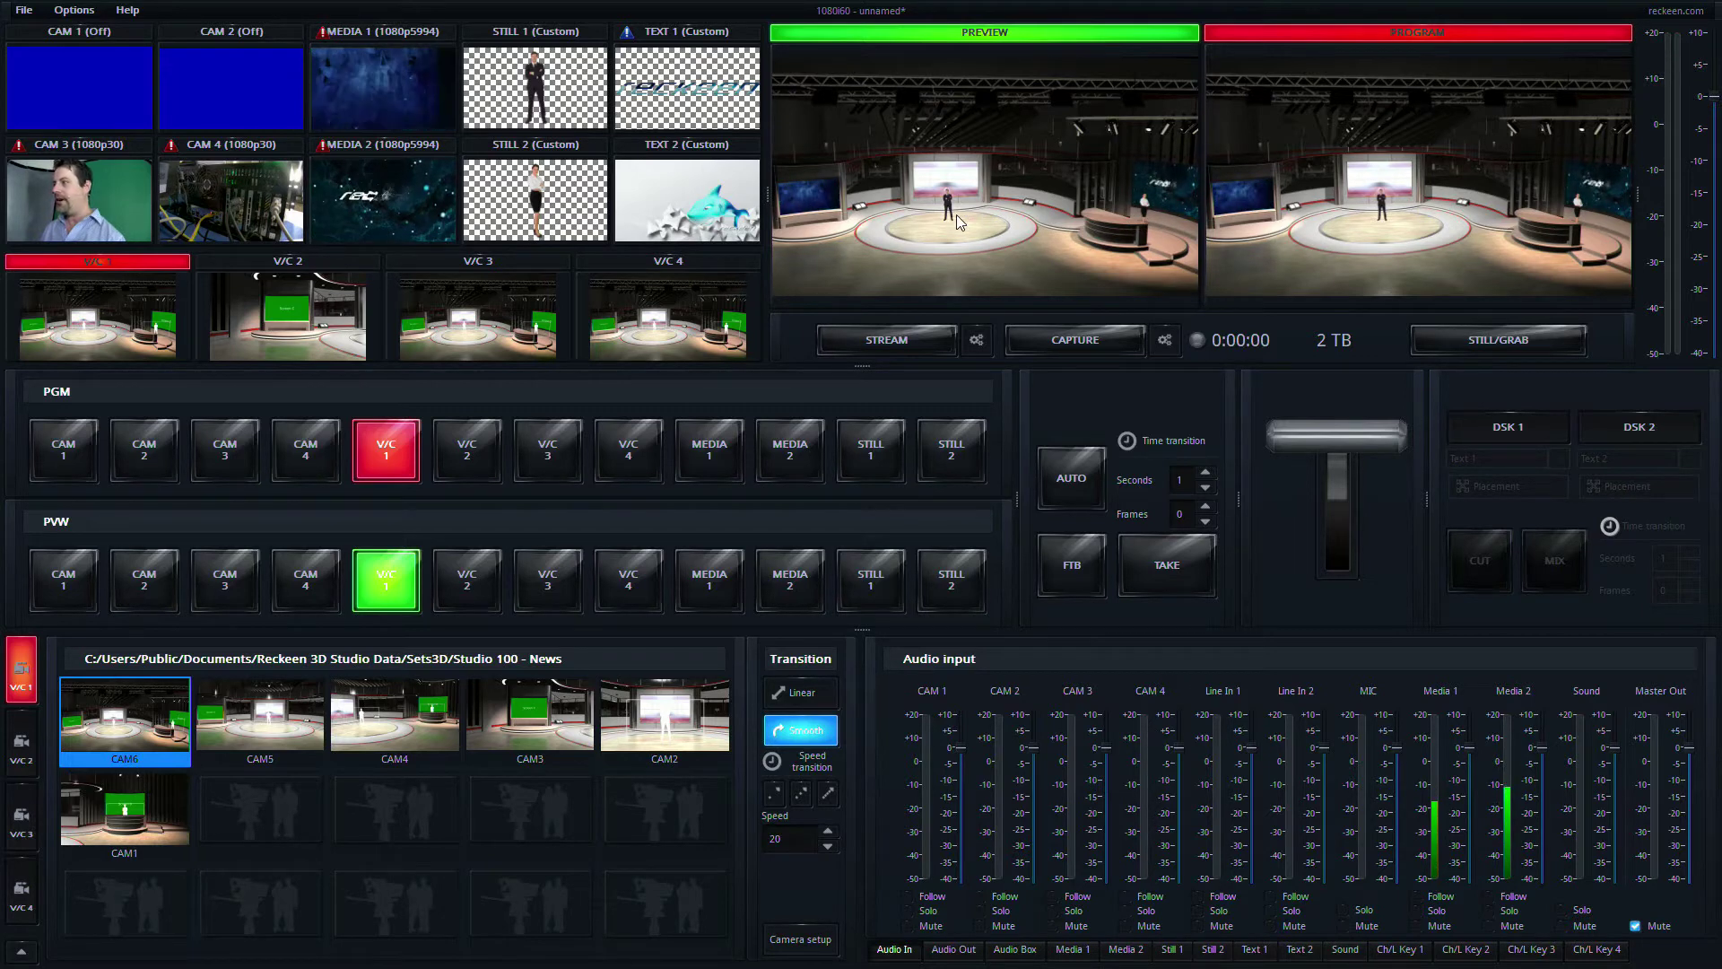
click(22, 953)
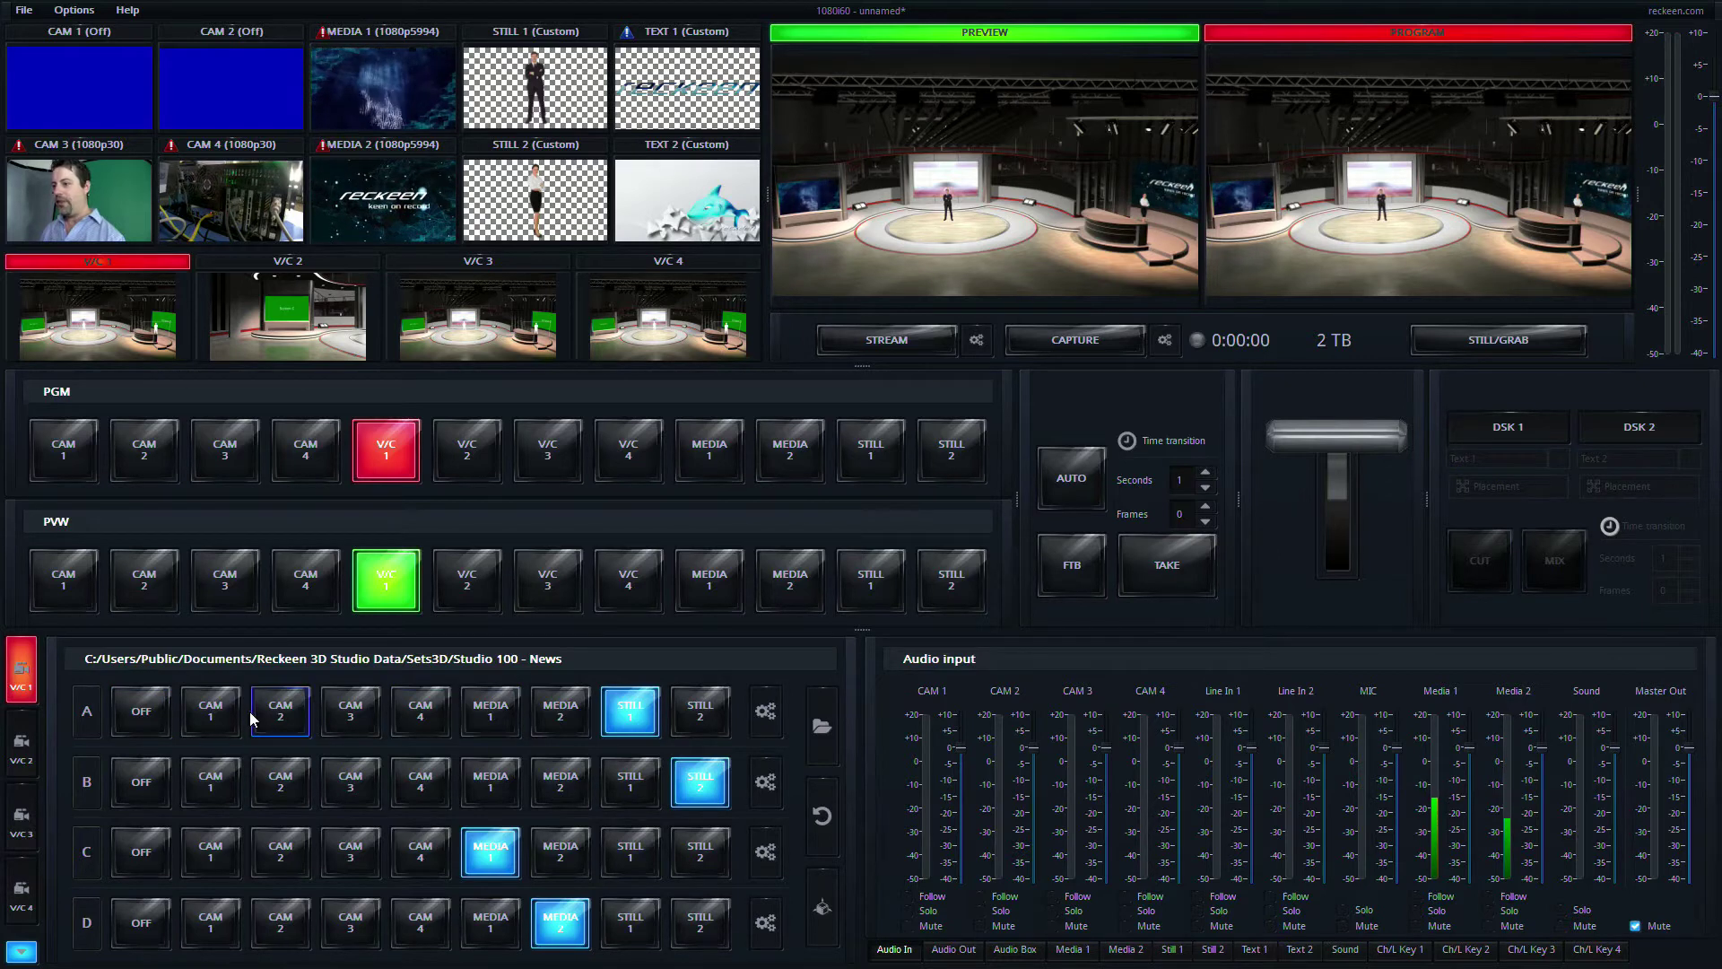
- Route CAM 3 to screen C and CAM 4 to screen D, leaving STILL 1 on screen A
click(344, 715)
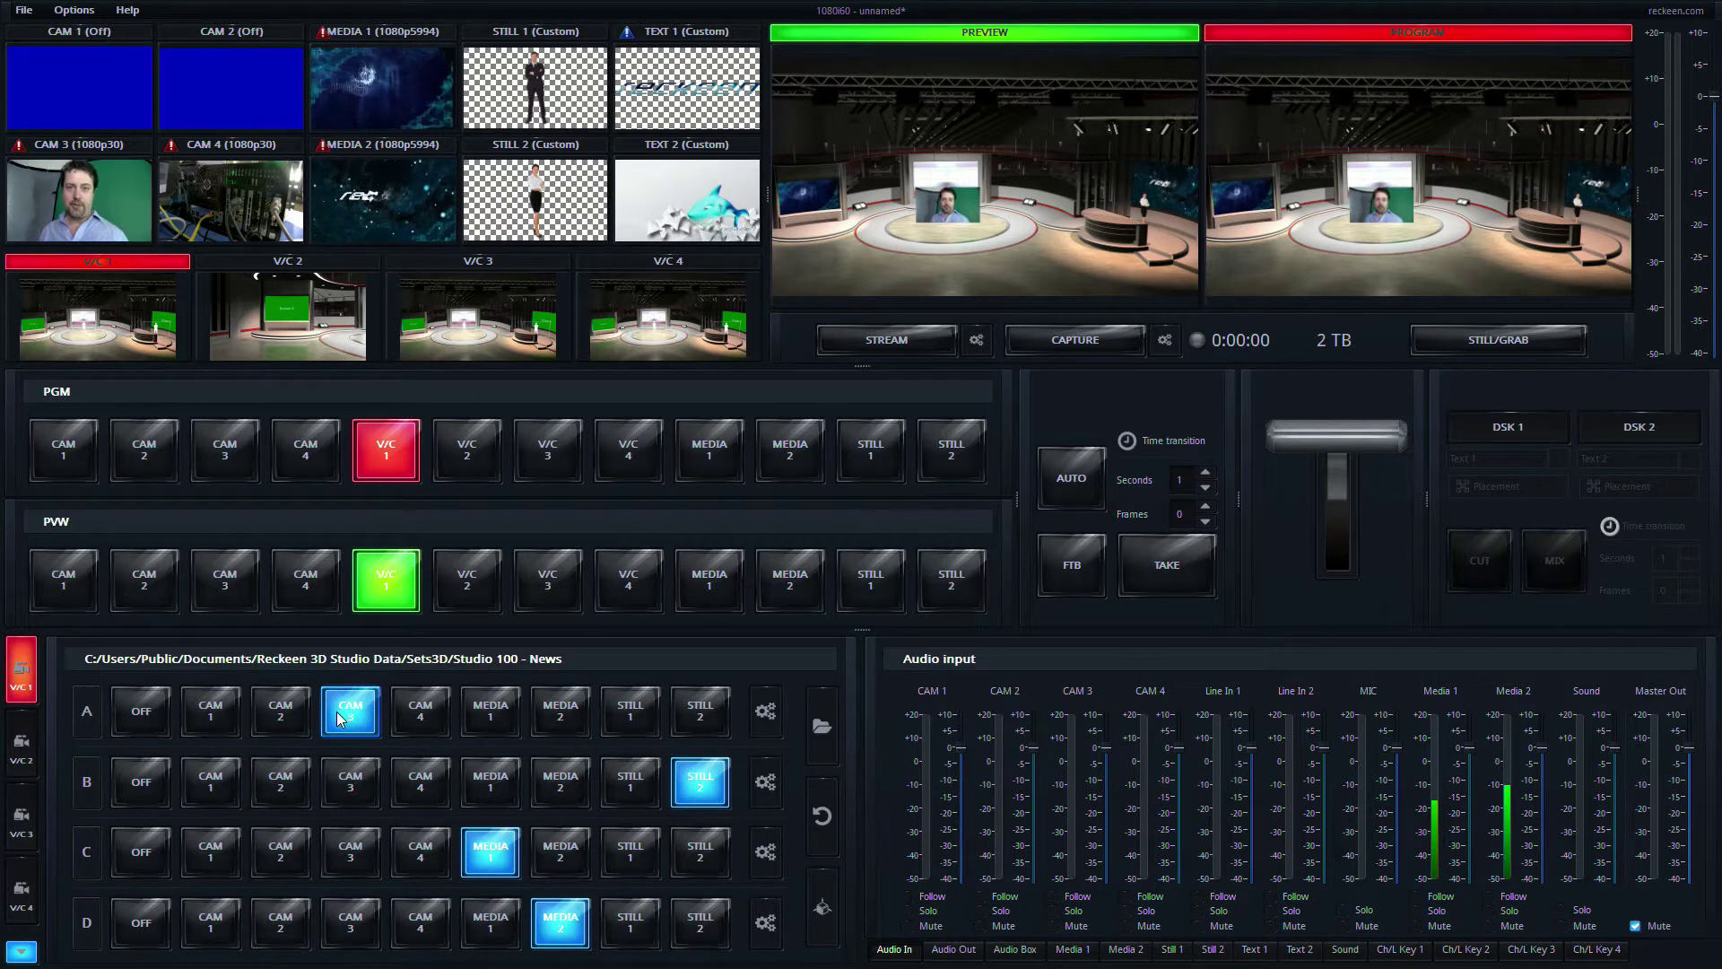
click(633, 723)
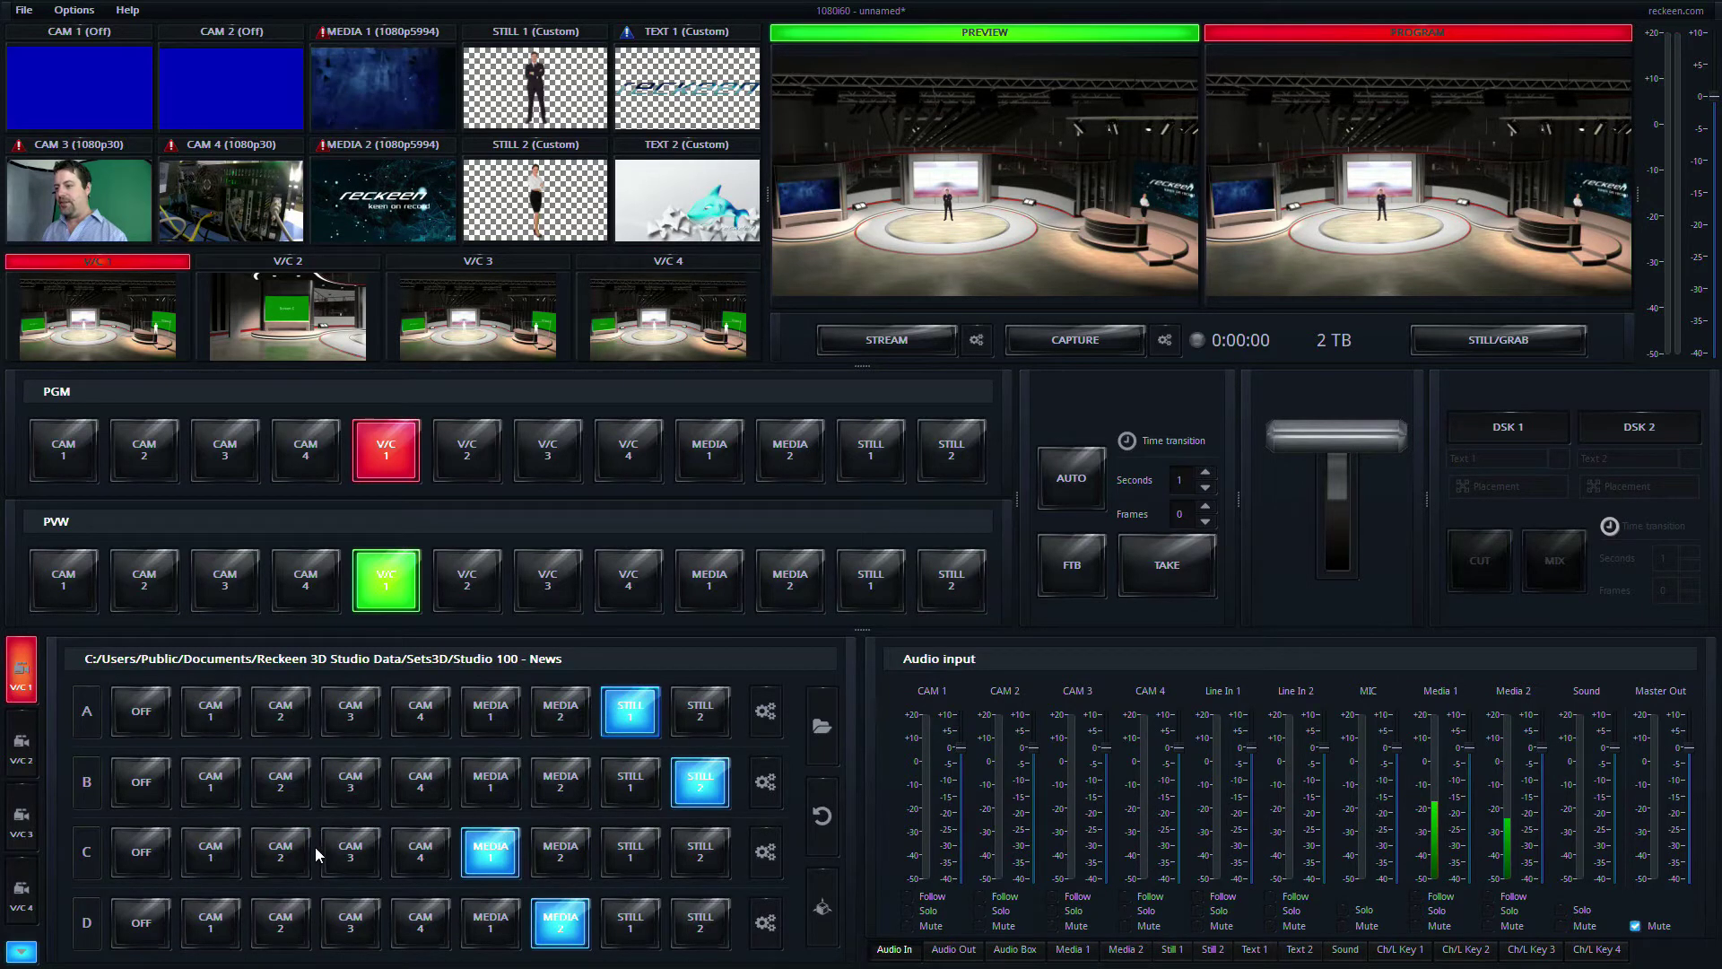
click(361, 858)
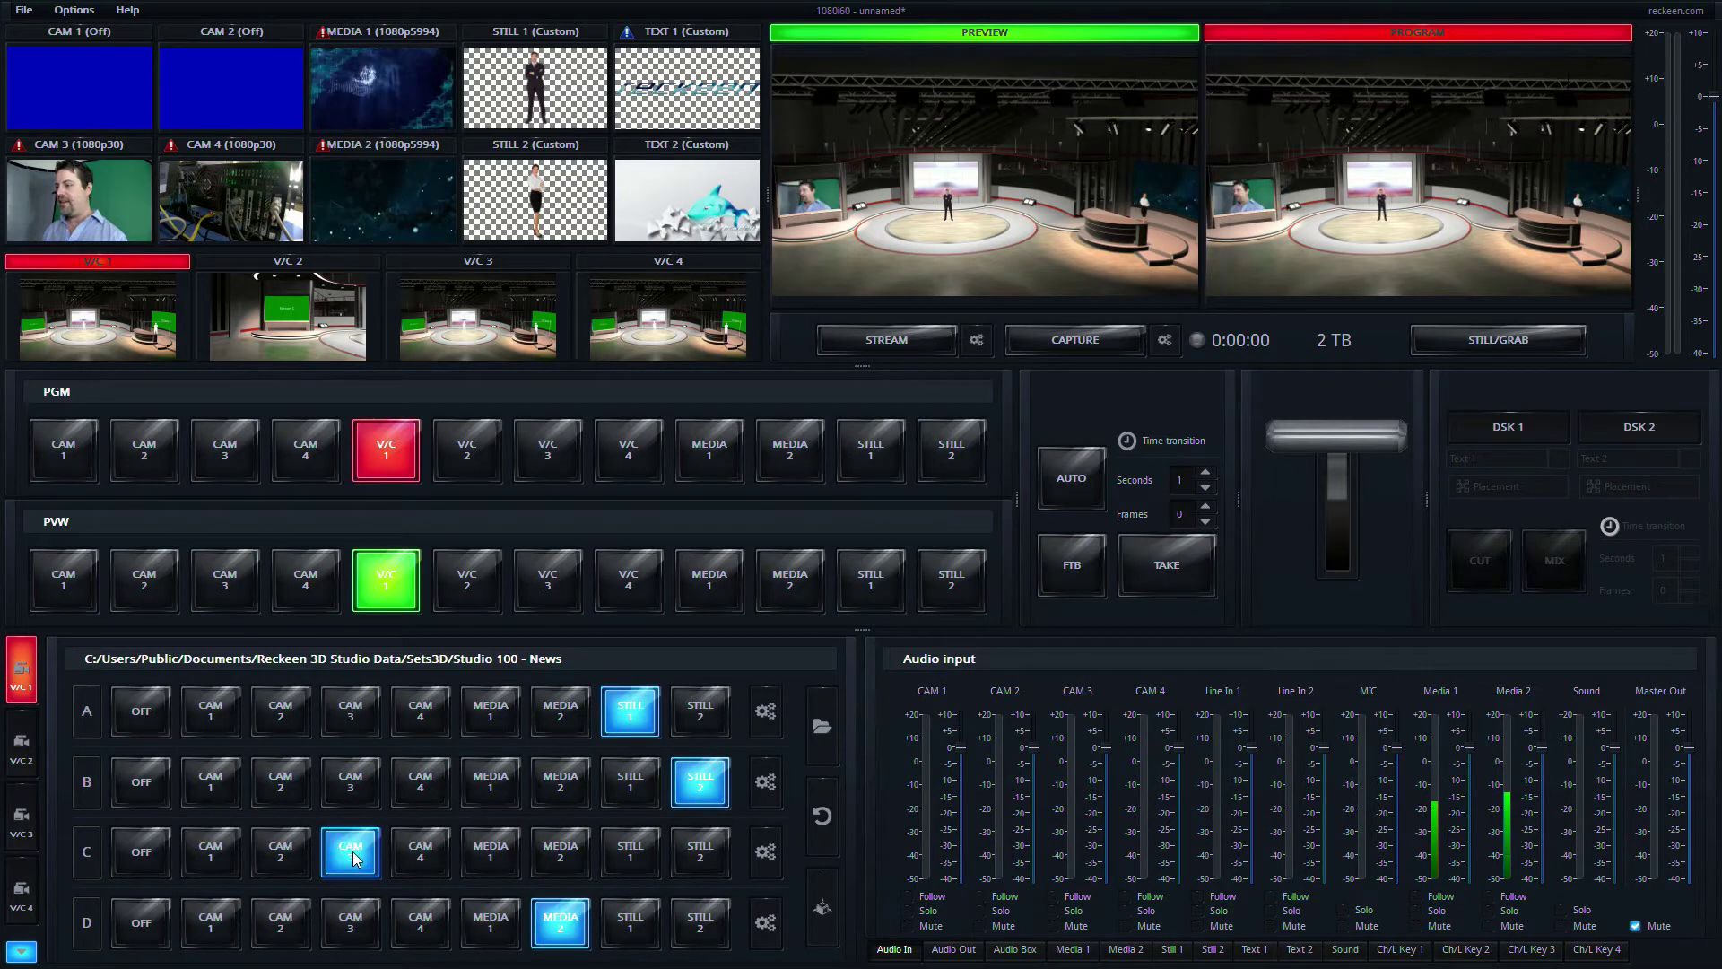
click(424, 933)
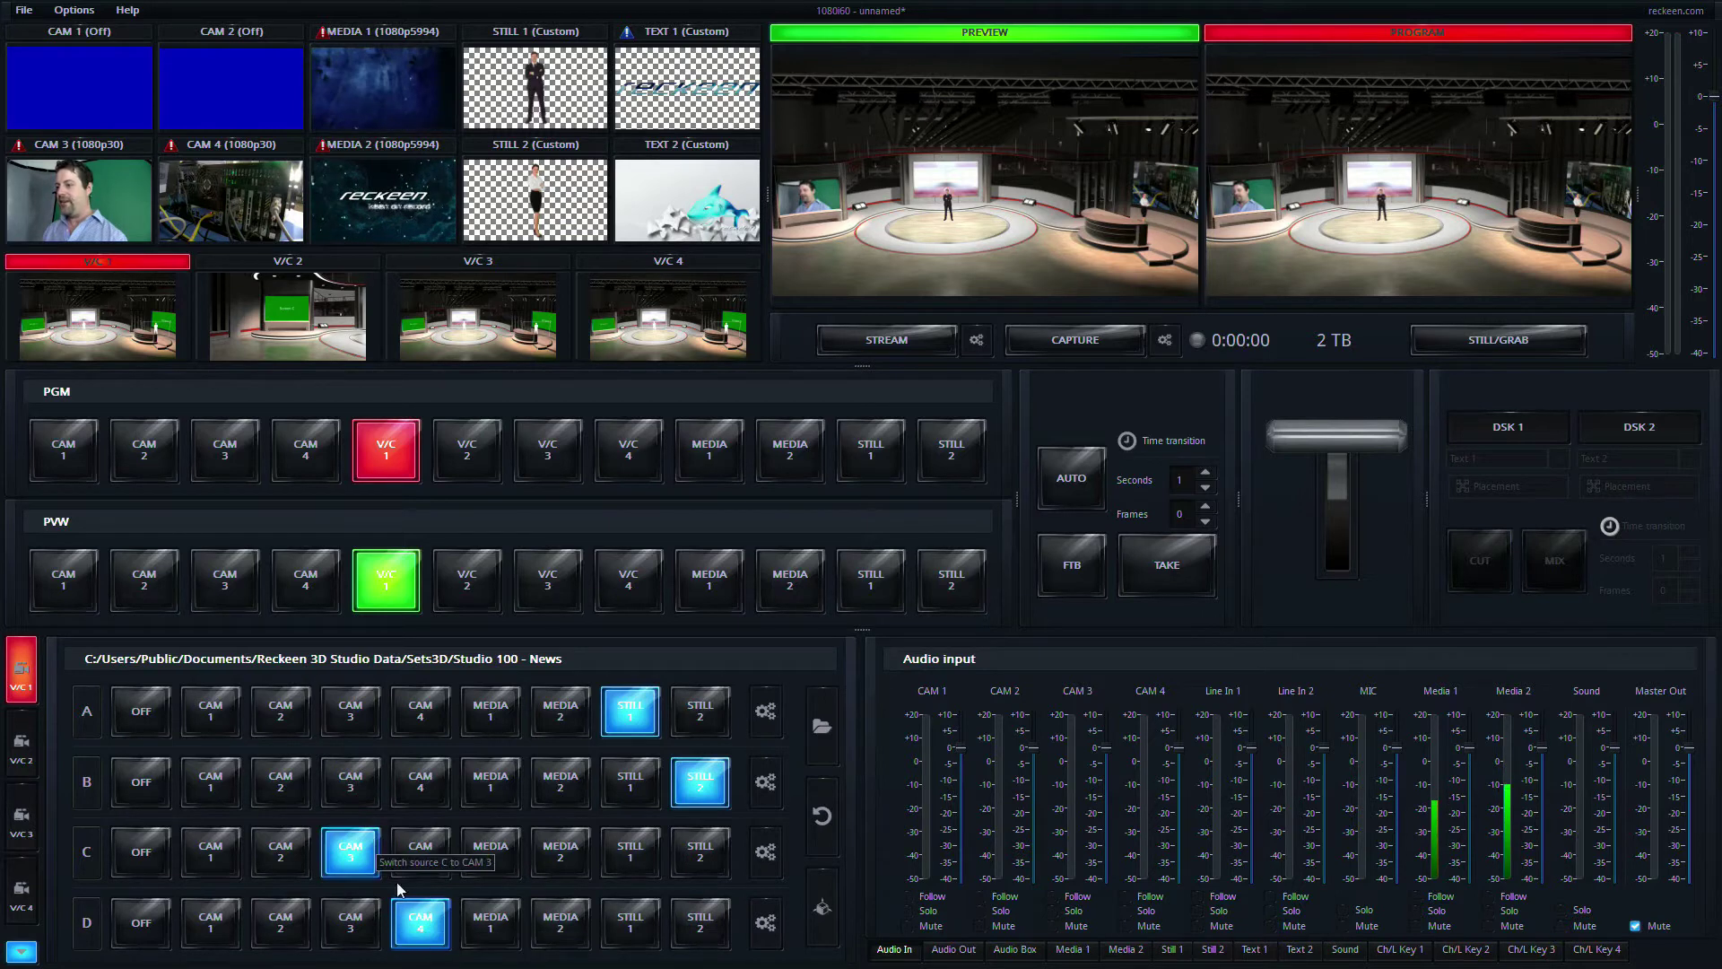
click(23, 953)
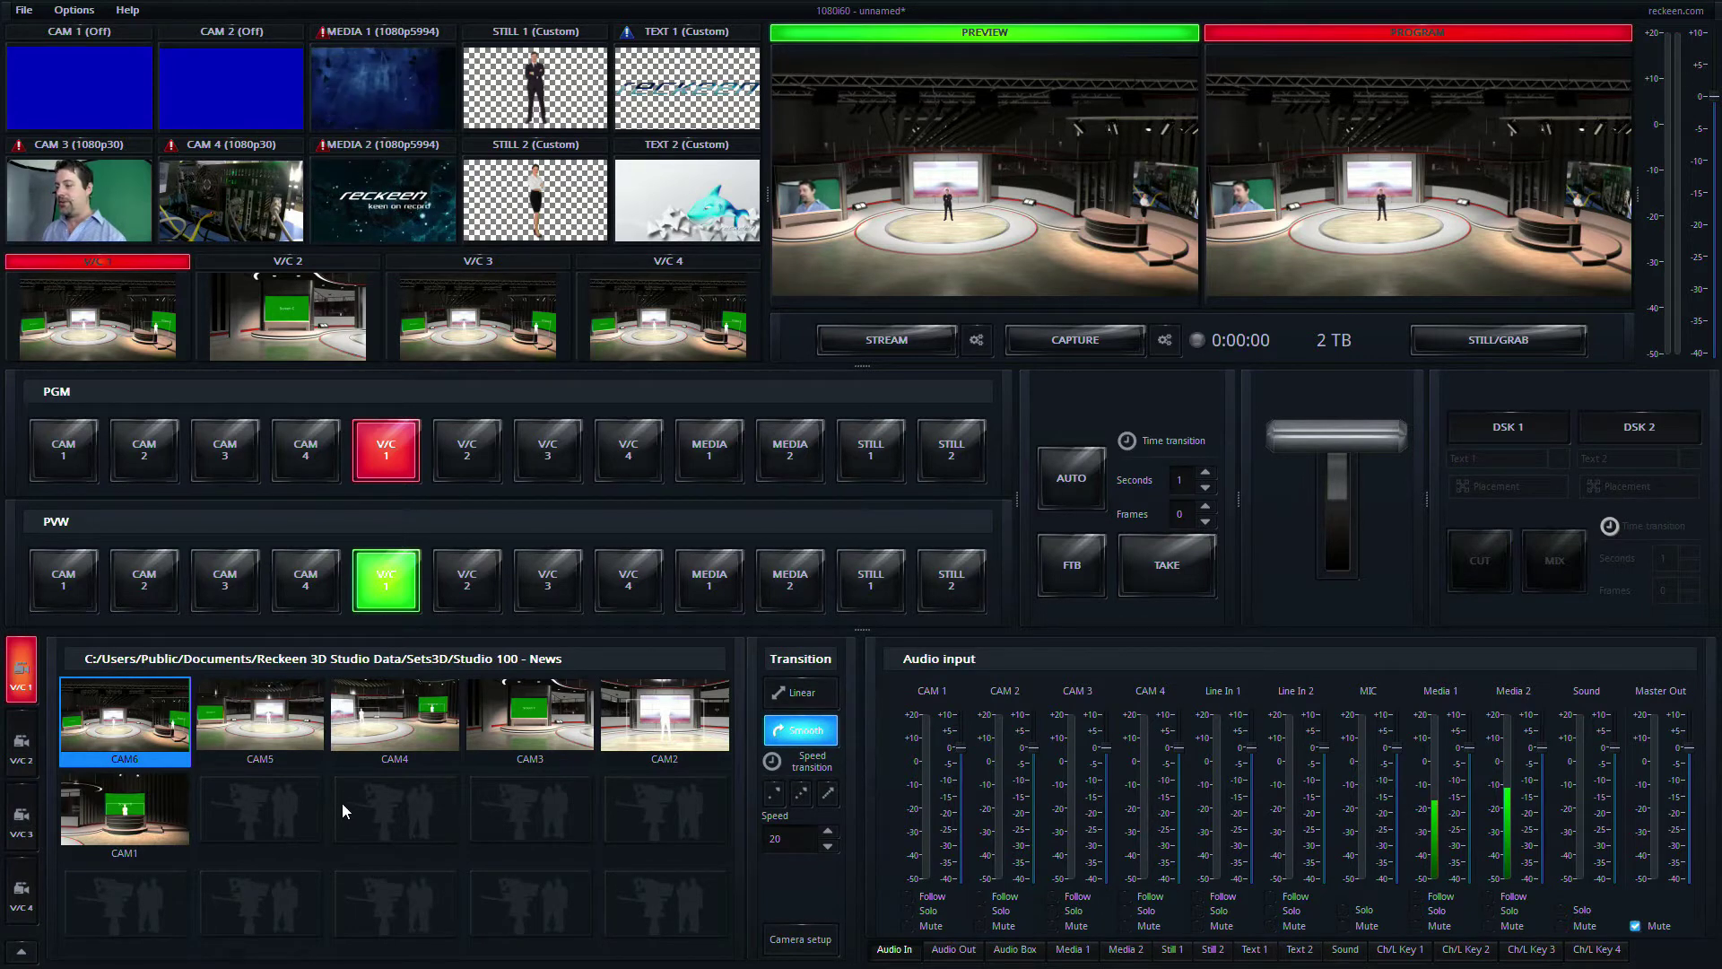
- Step virtual camera 1 through CAM1 and CAM2, settling on the CAM3 presenter-at-desk angle
click(151, 809)
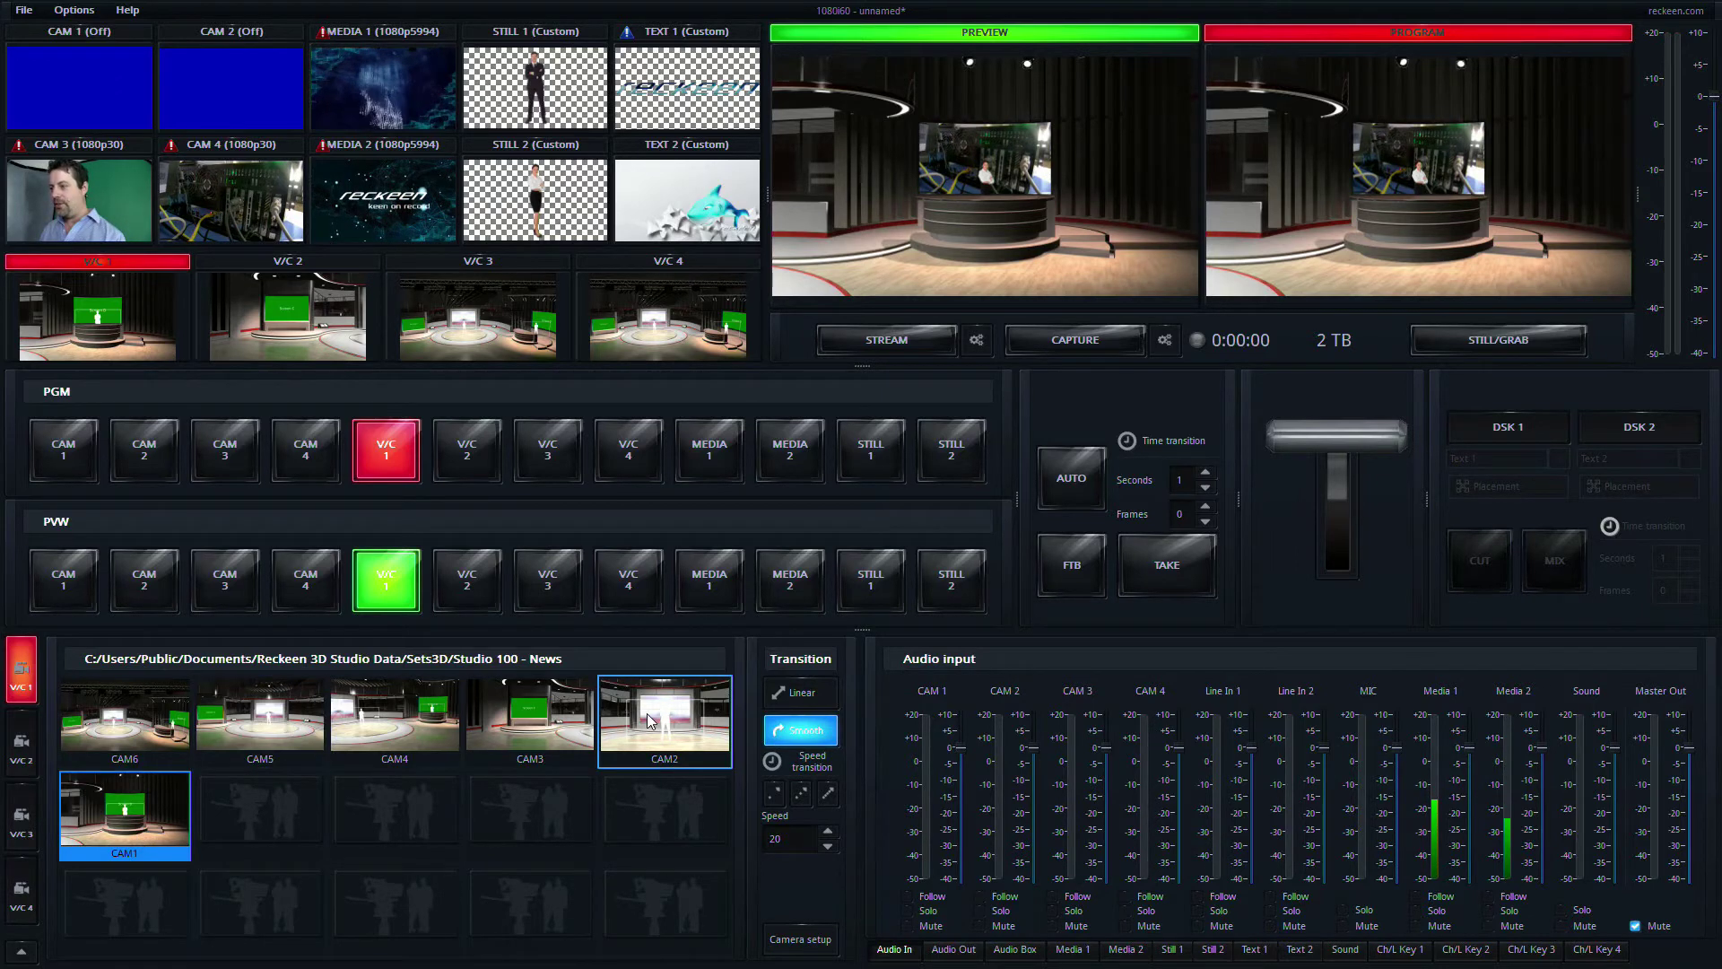
click(651, 720)
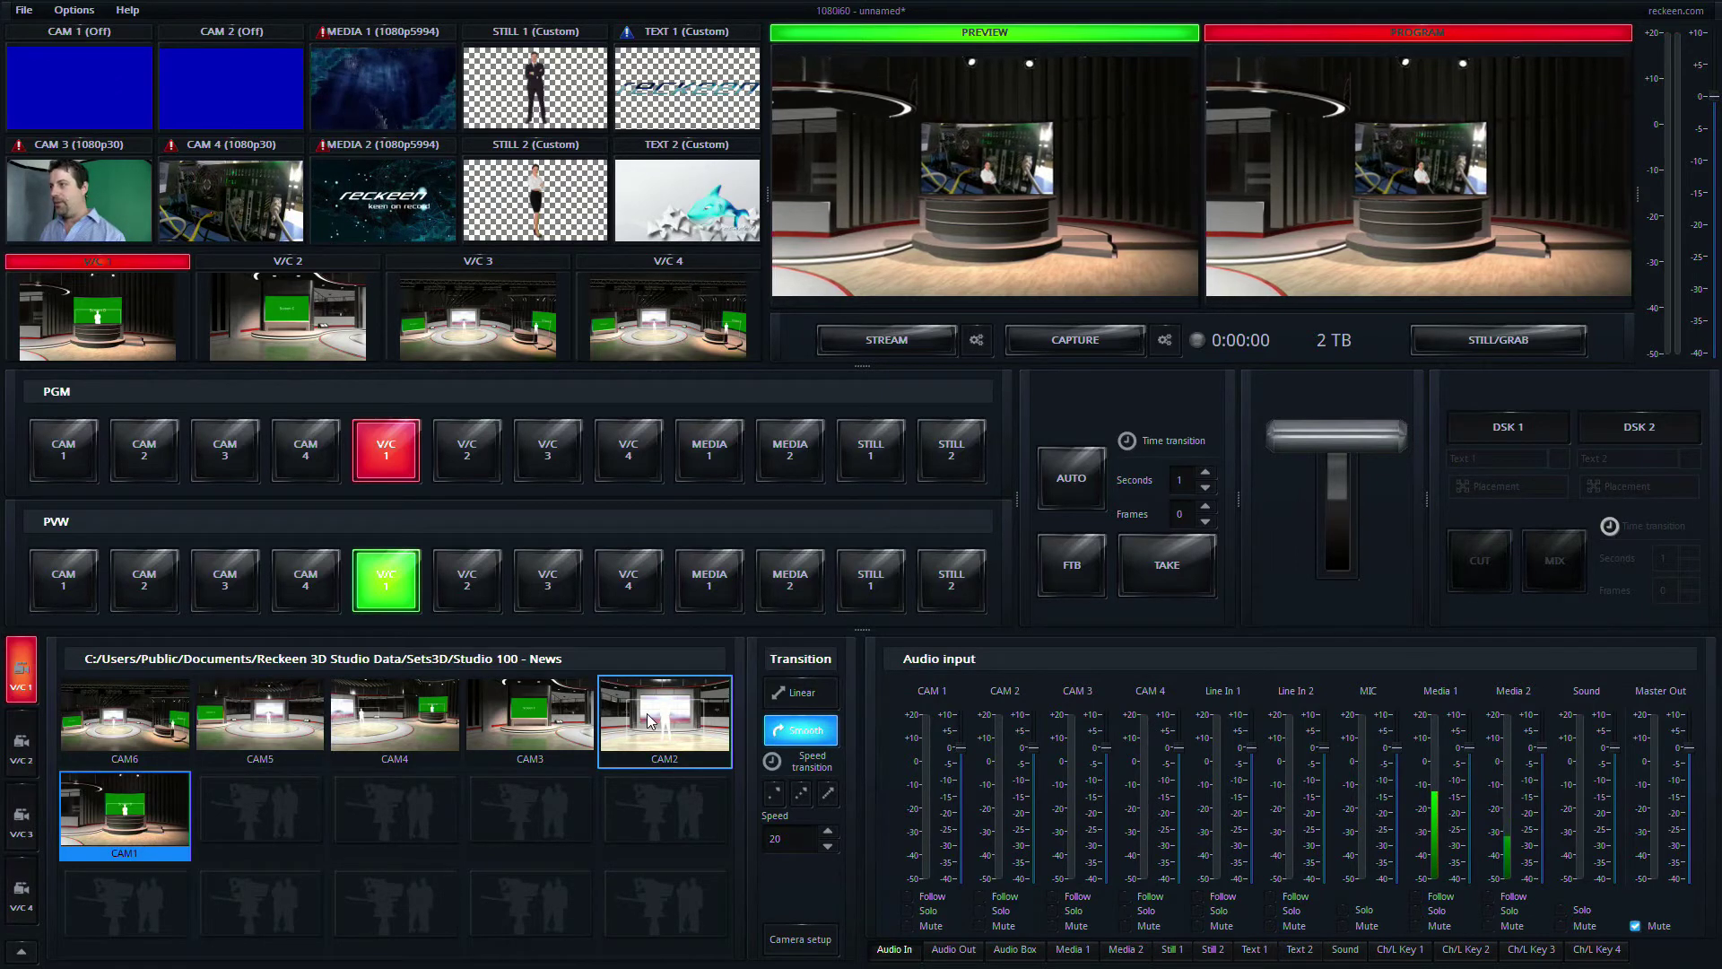
click(549, 724)
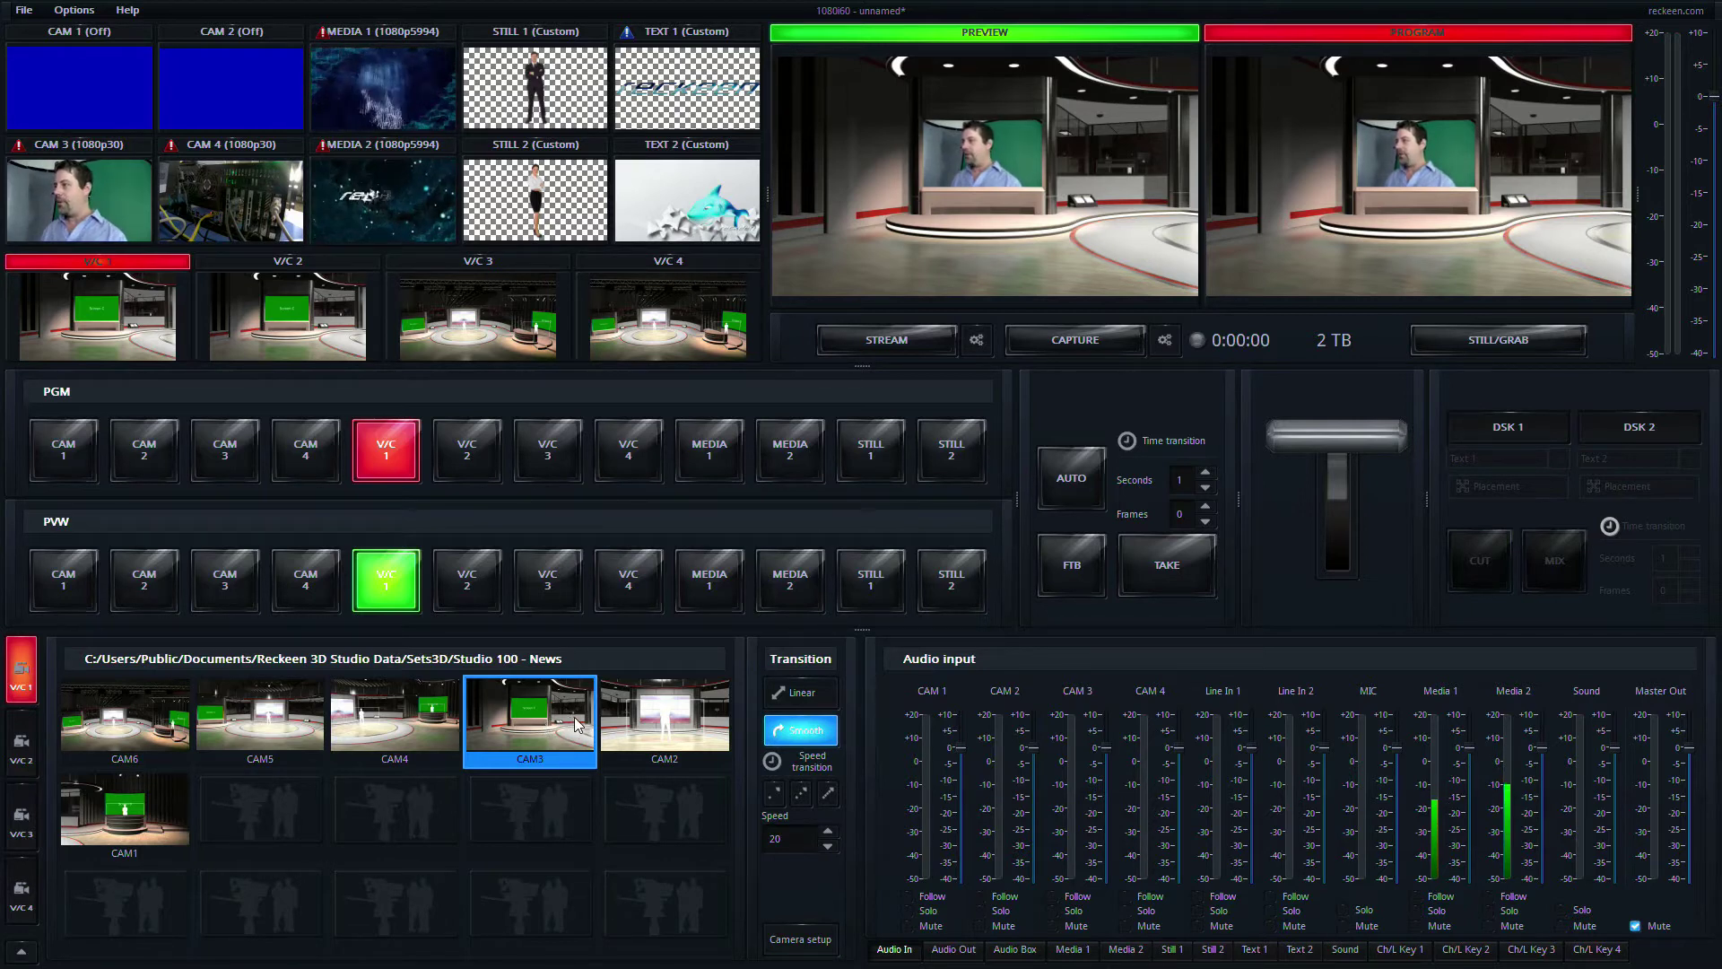
click(1488, 433)
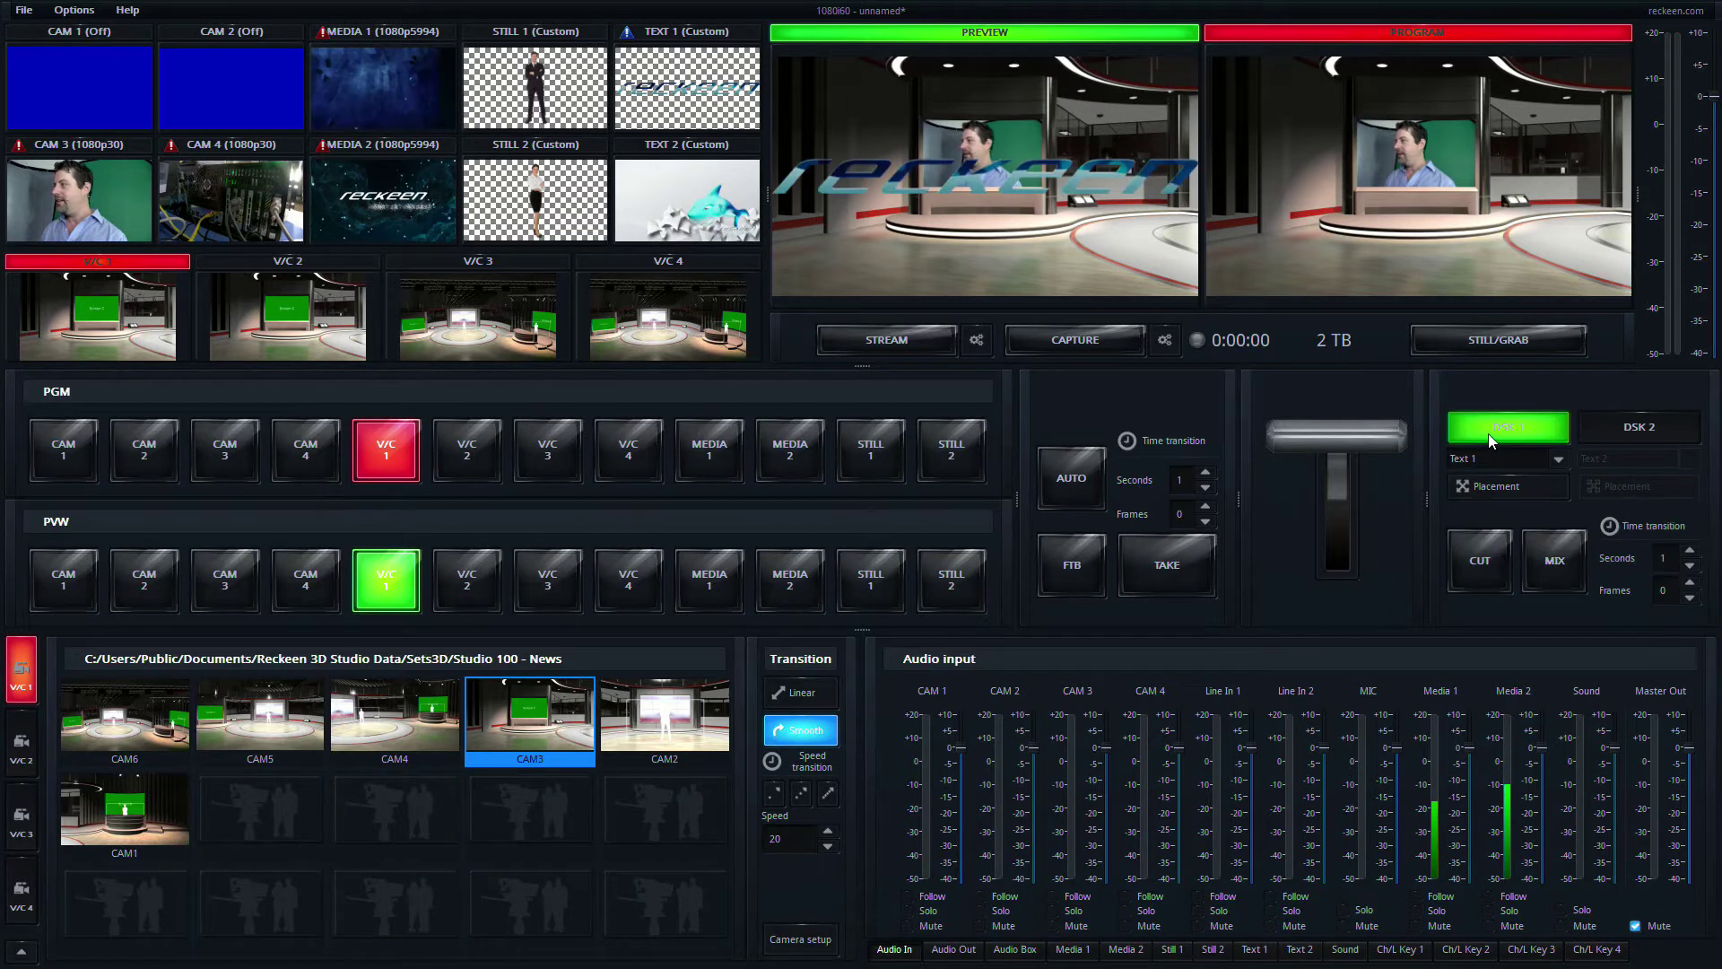
click(1536, 429)
click(1636, 429)
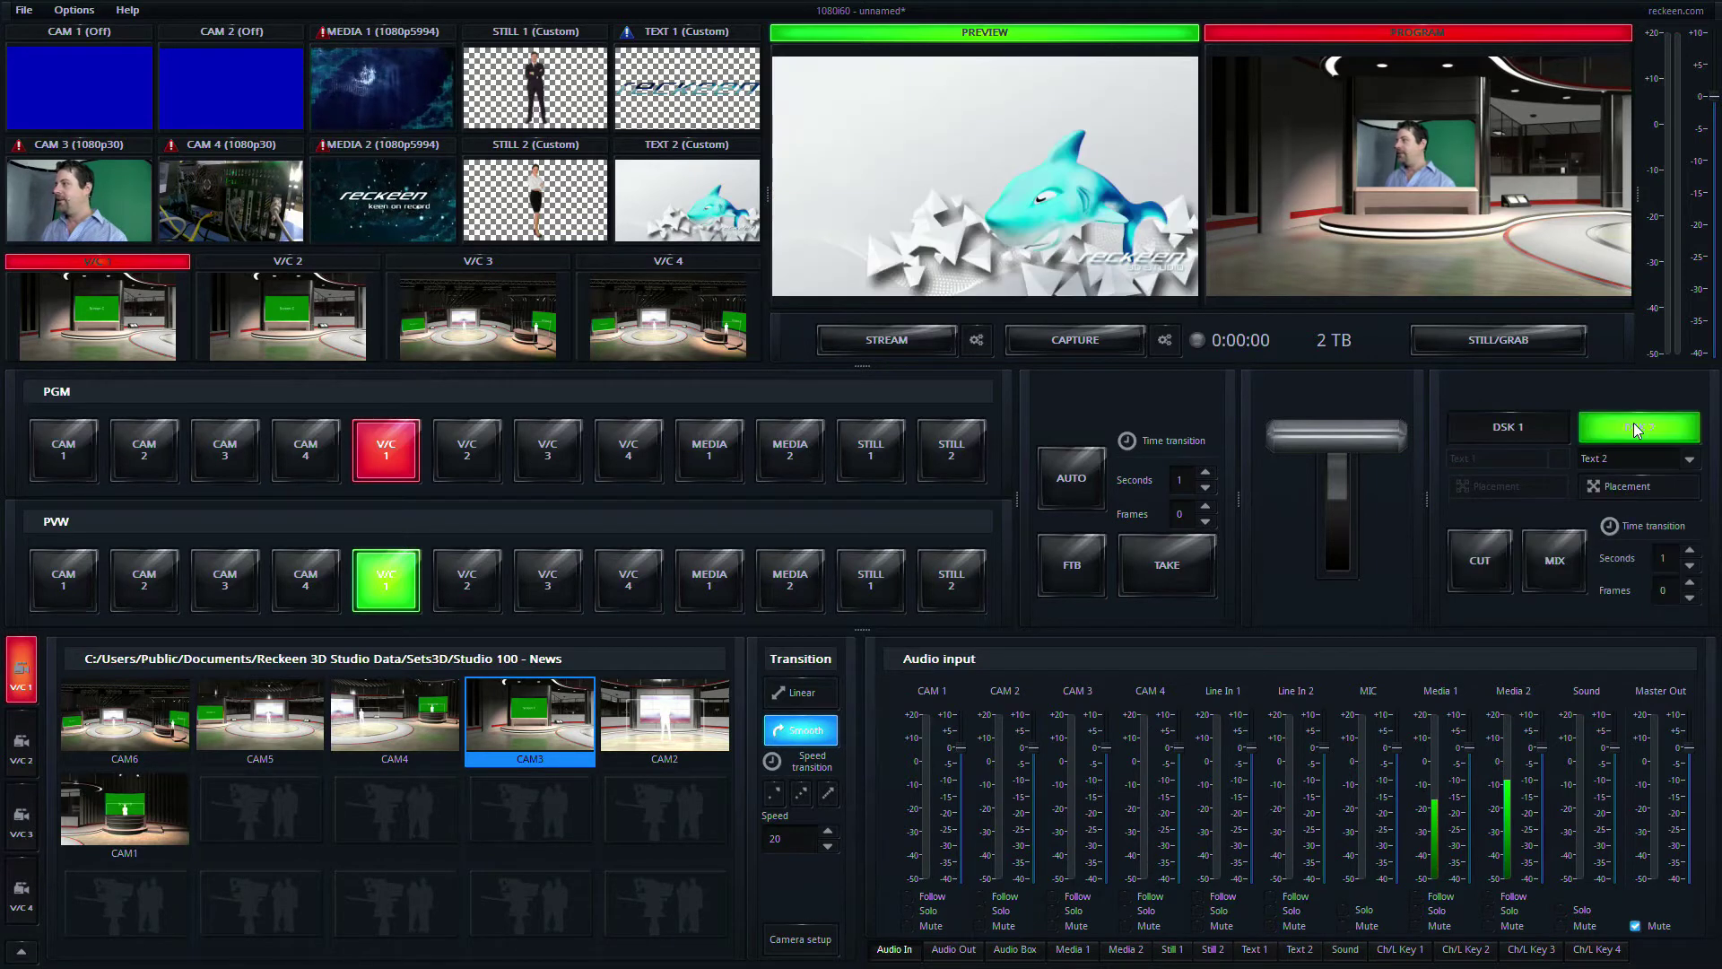
click(1634, 425)
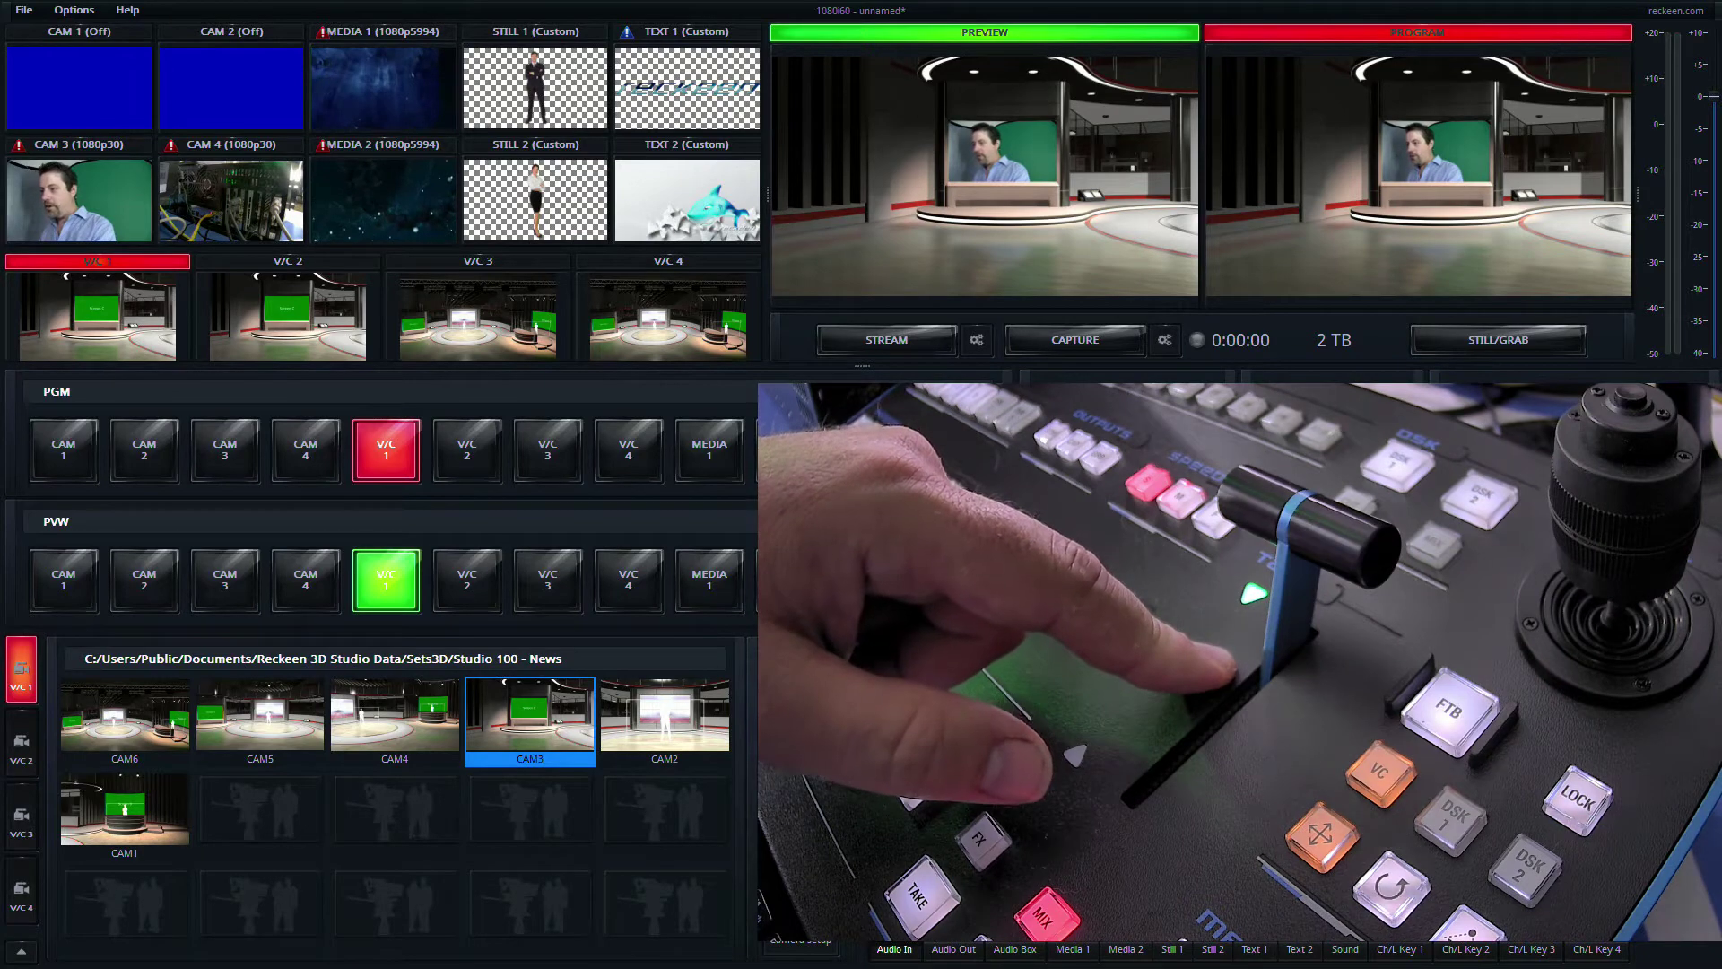
- Cue virtual camera 3 on preview, take it on air, then swap V/C 1 back to program
click(473, 594)
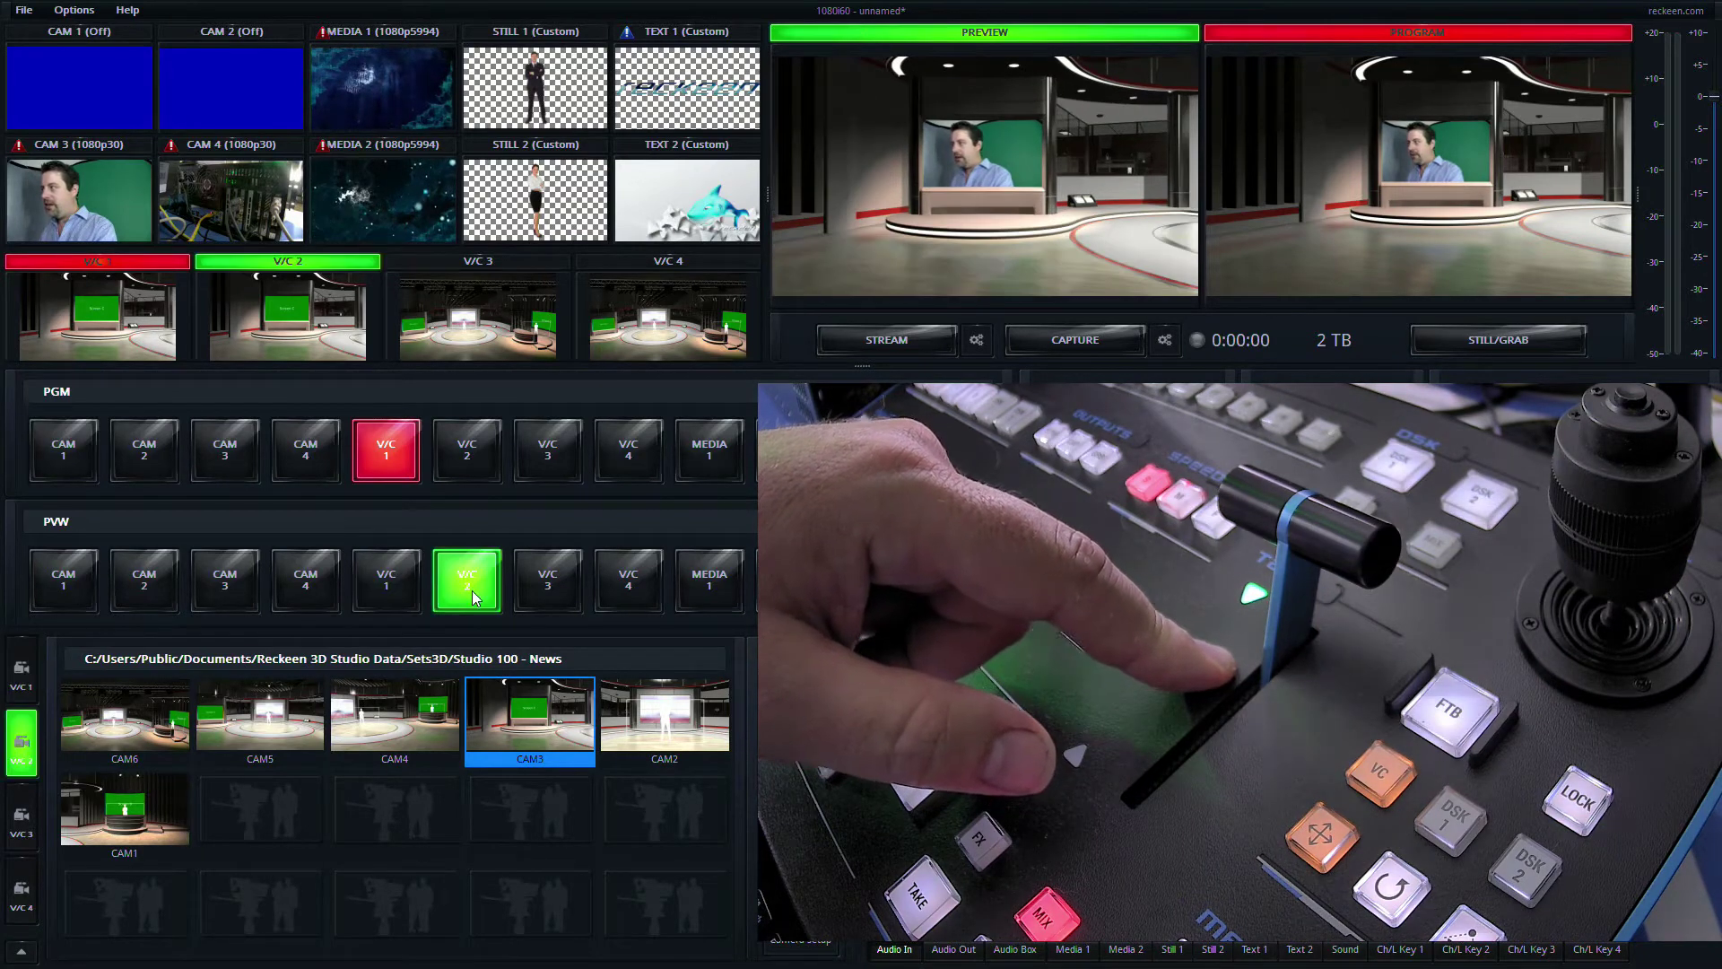
click(540, 588)
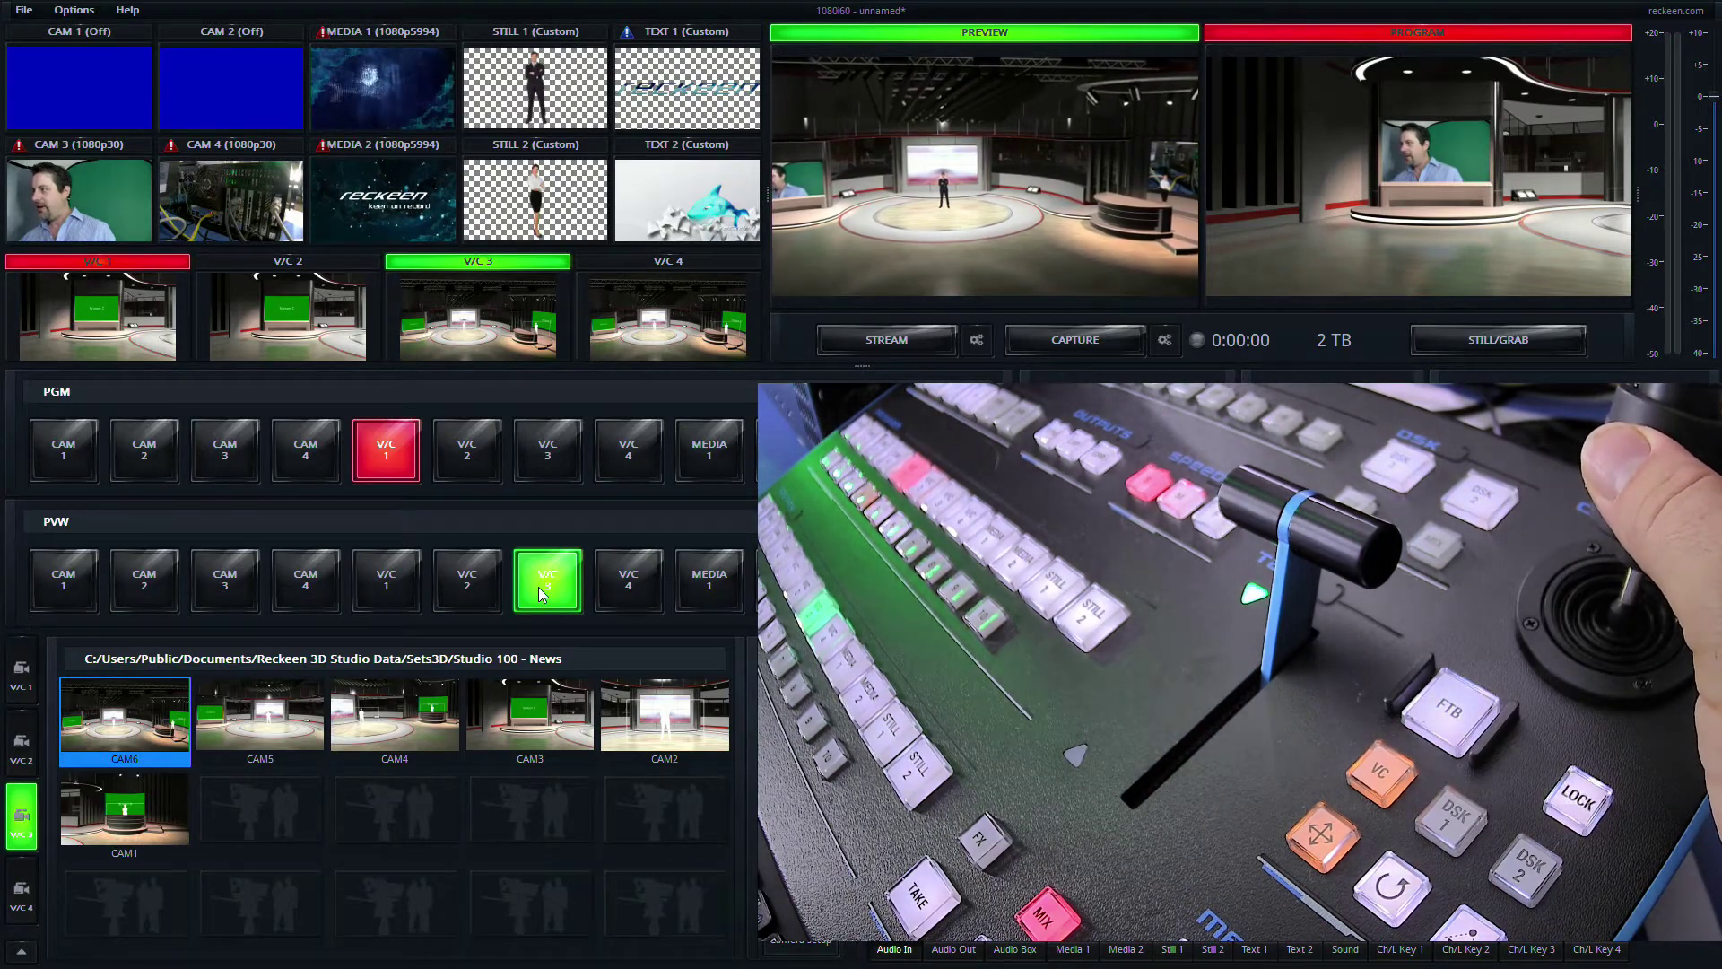
key(space)
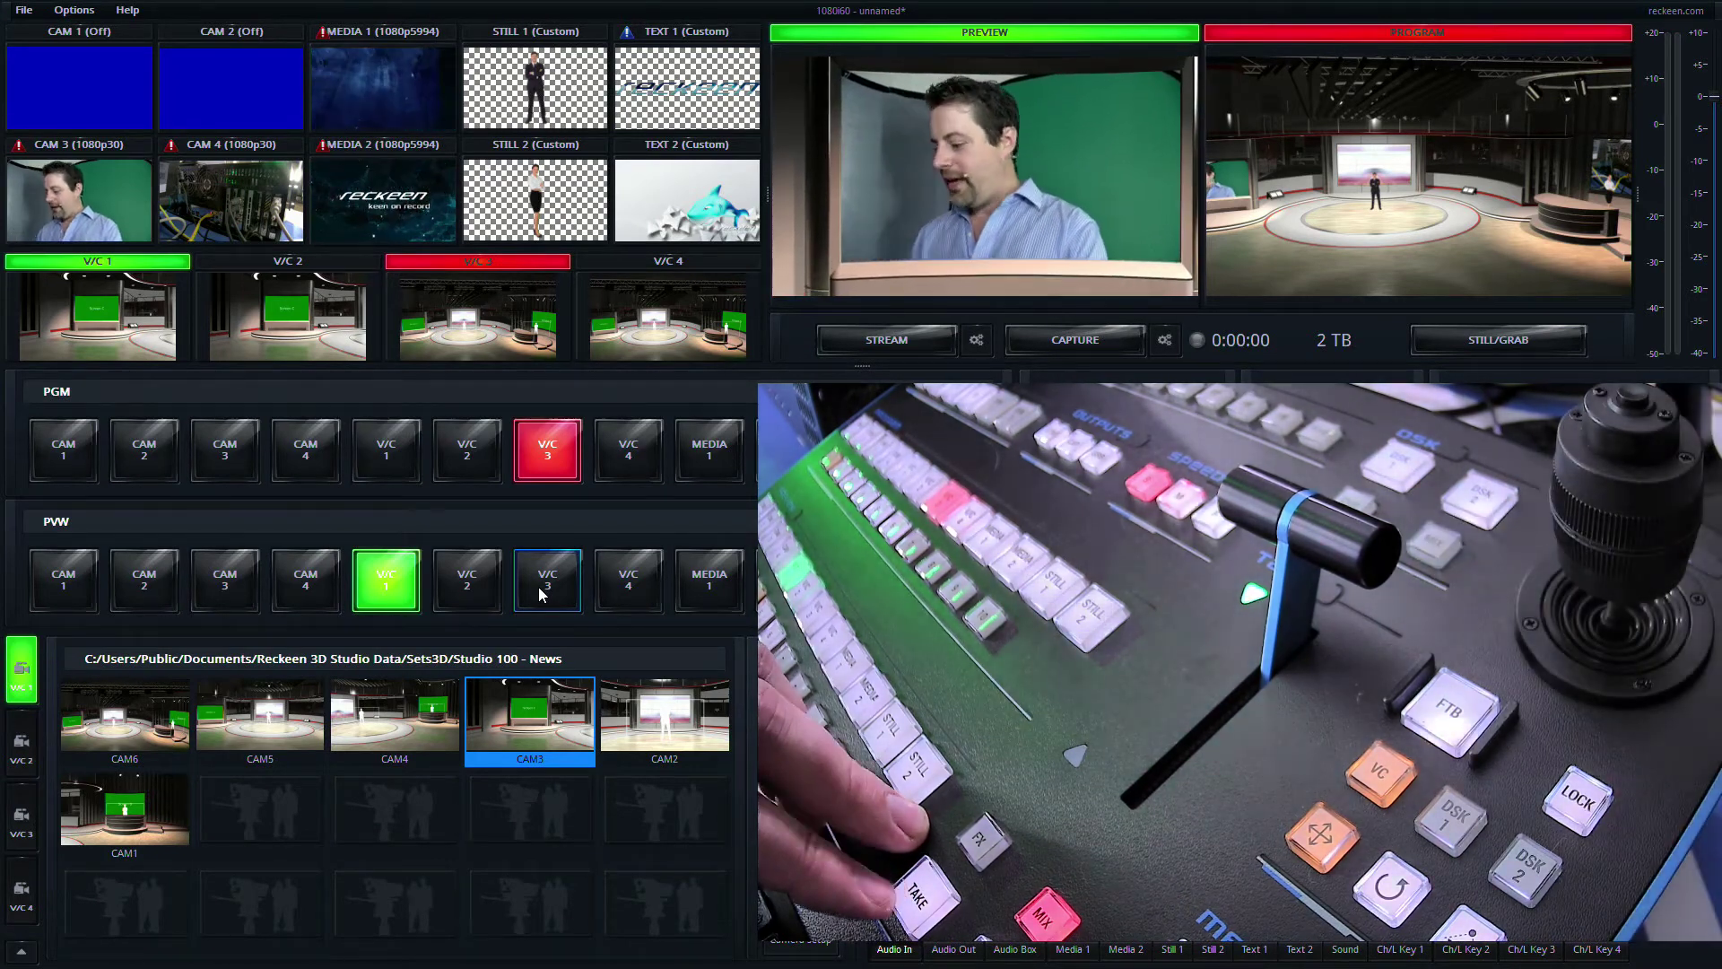
key(space)
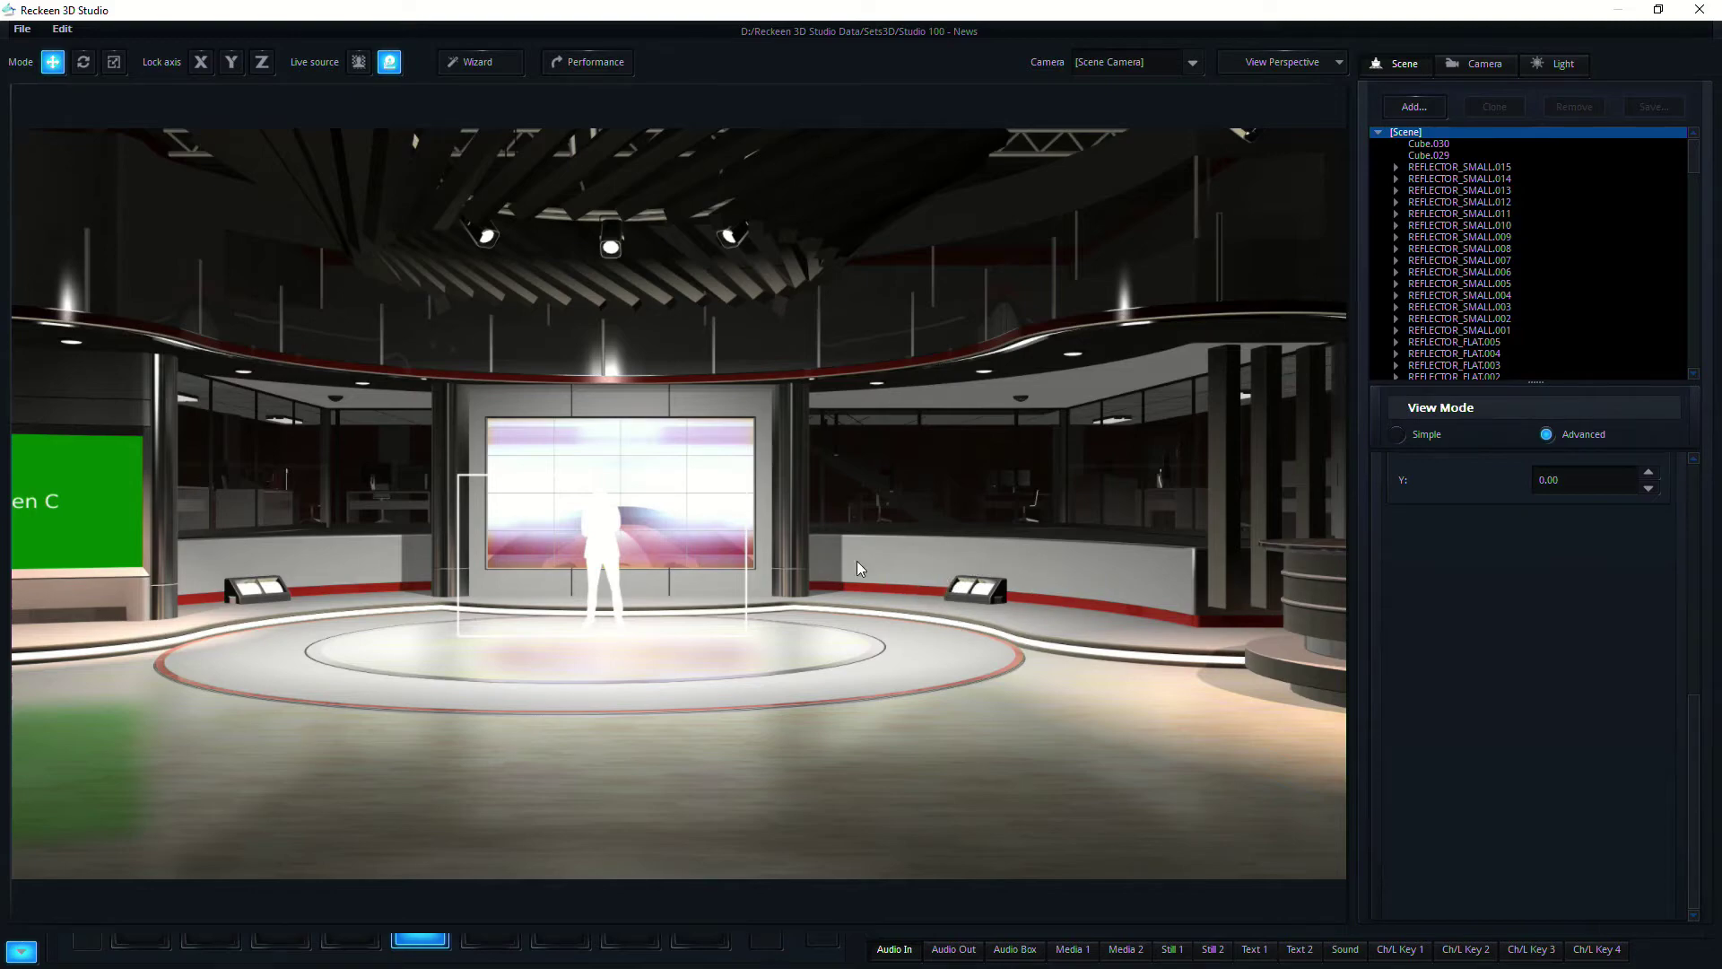
- Give the central floor circle, Circle.002, a tan stone-textured material after trying grey and red
drag(857, 562, 666, 571)
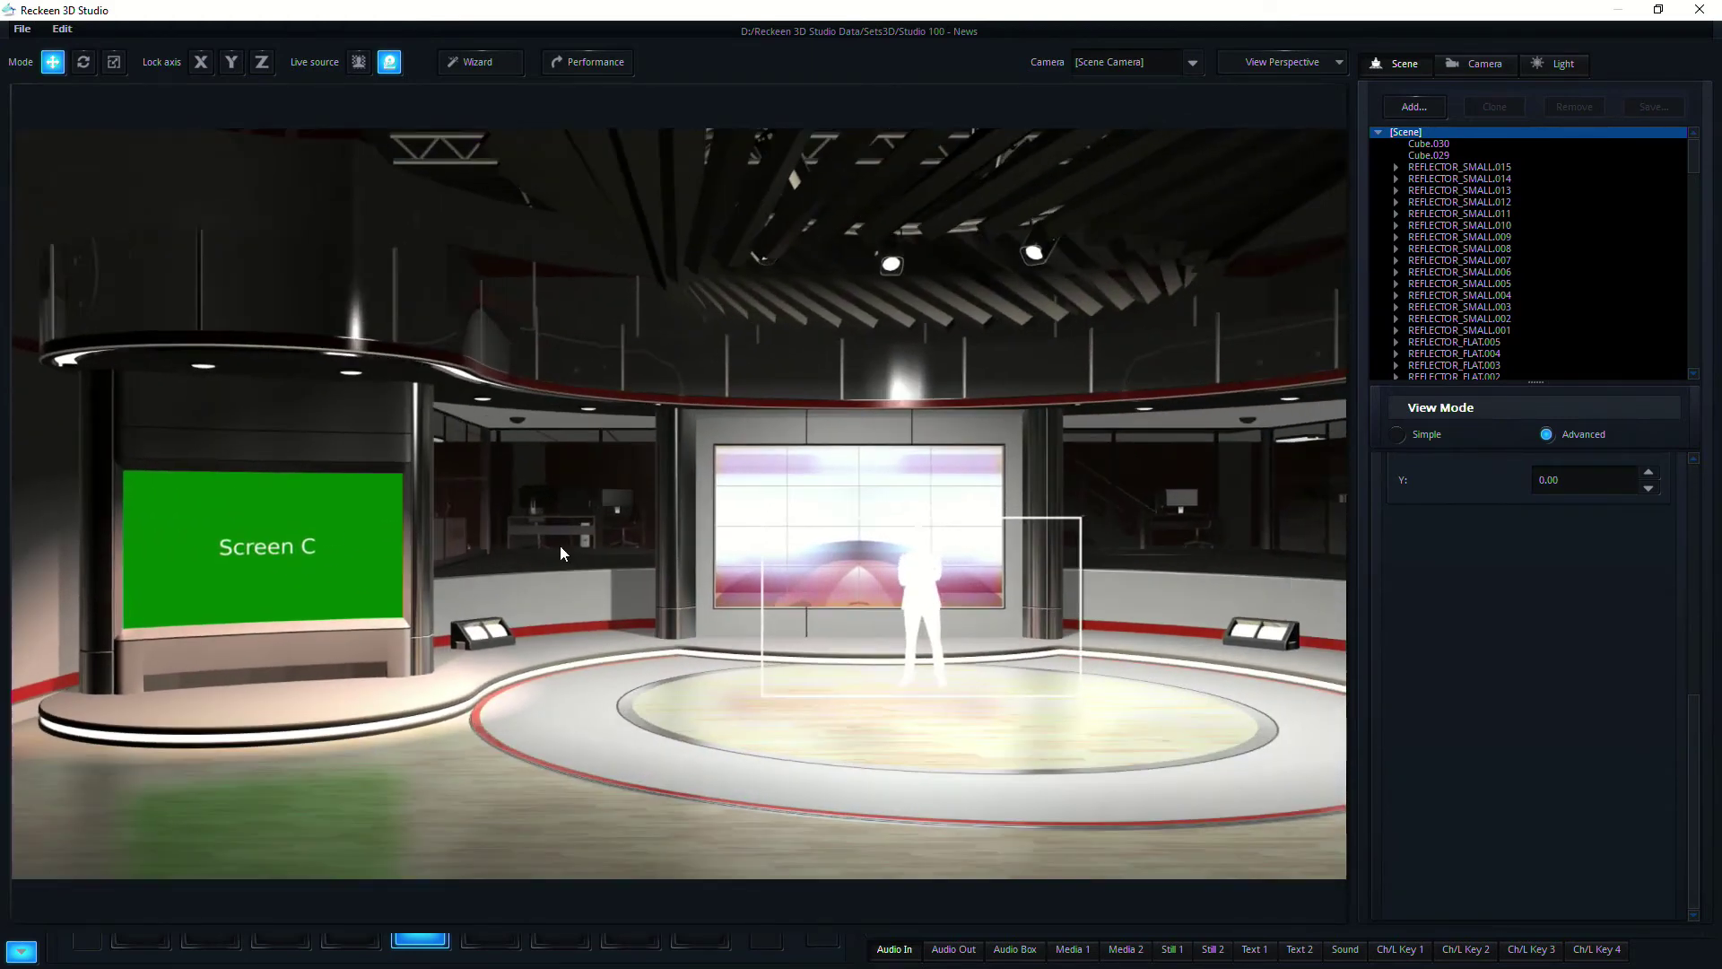
drag(711, 511, 470, 511)
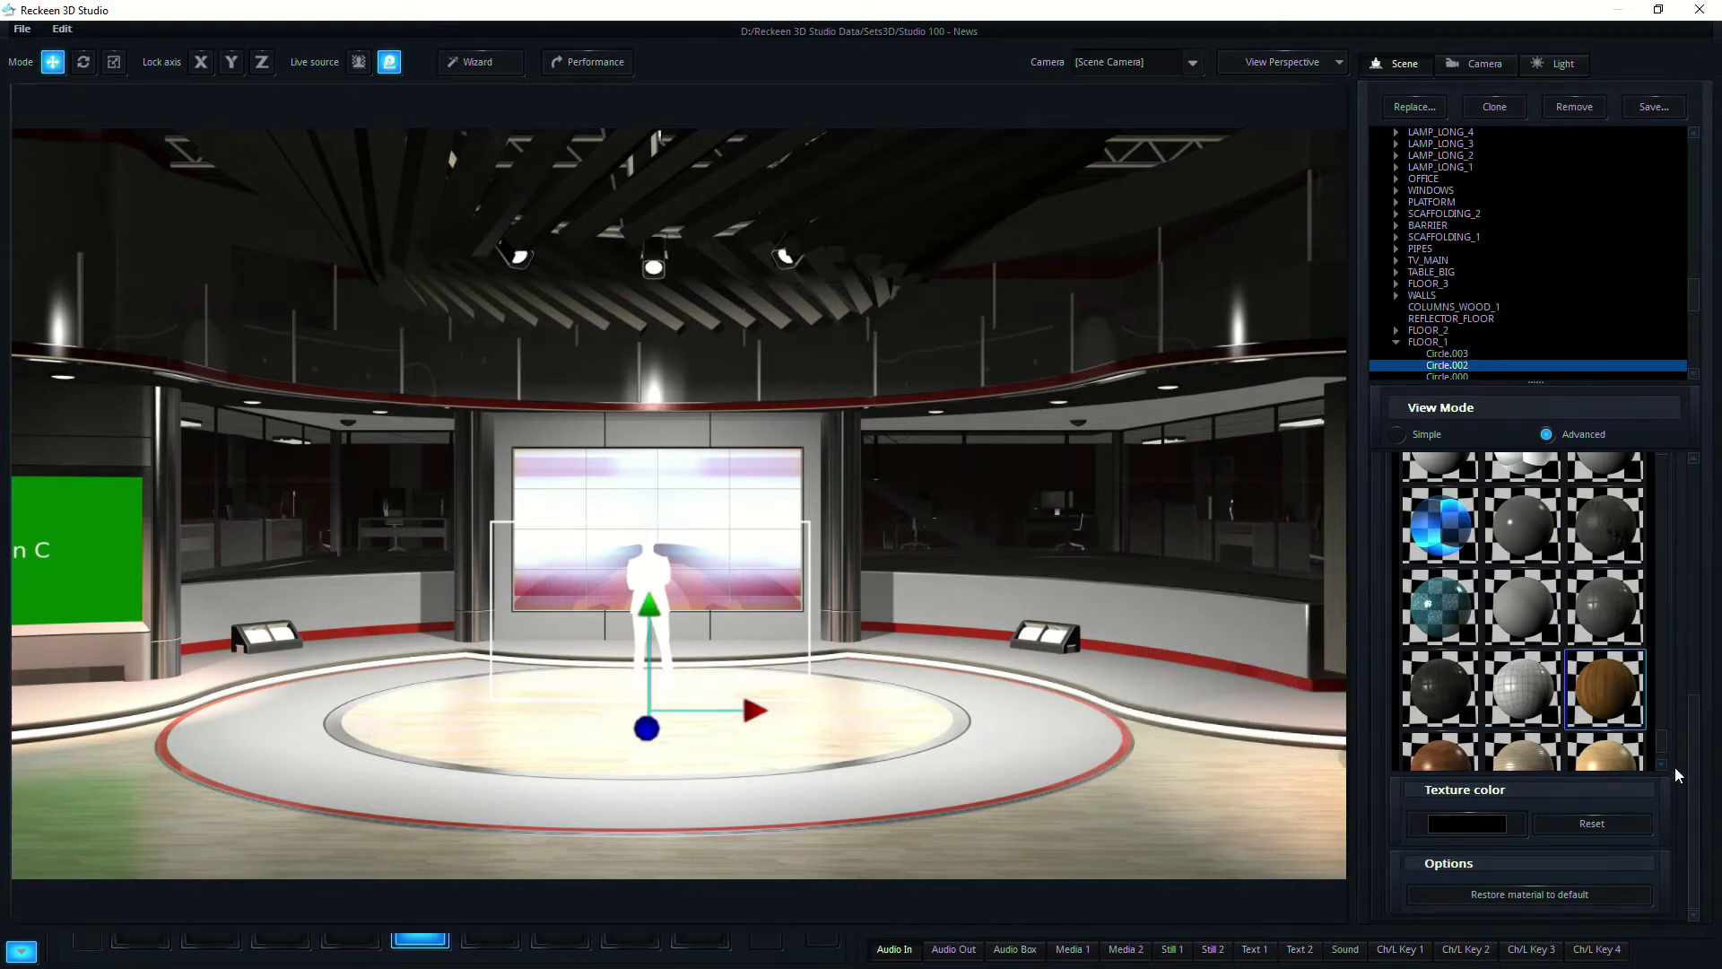
drag(1656, 740, 1672, 682)
click(1597, 615)
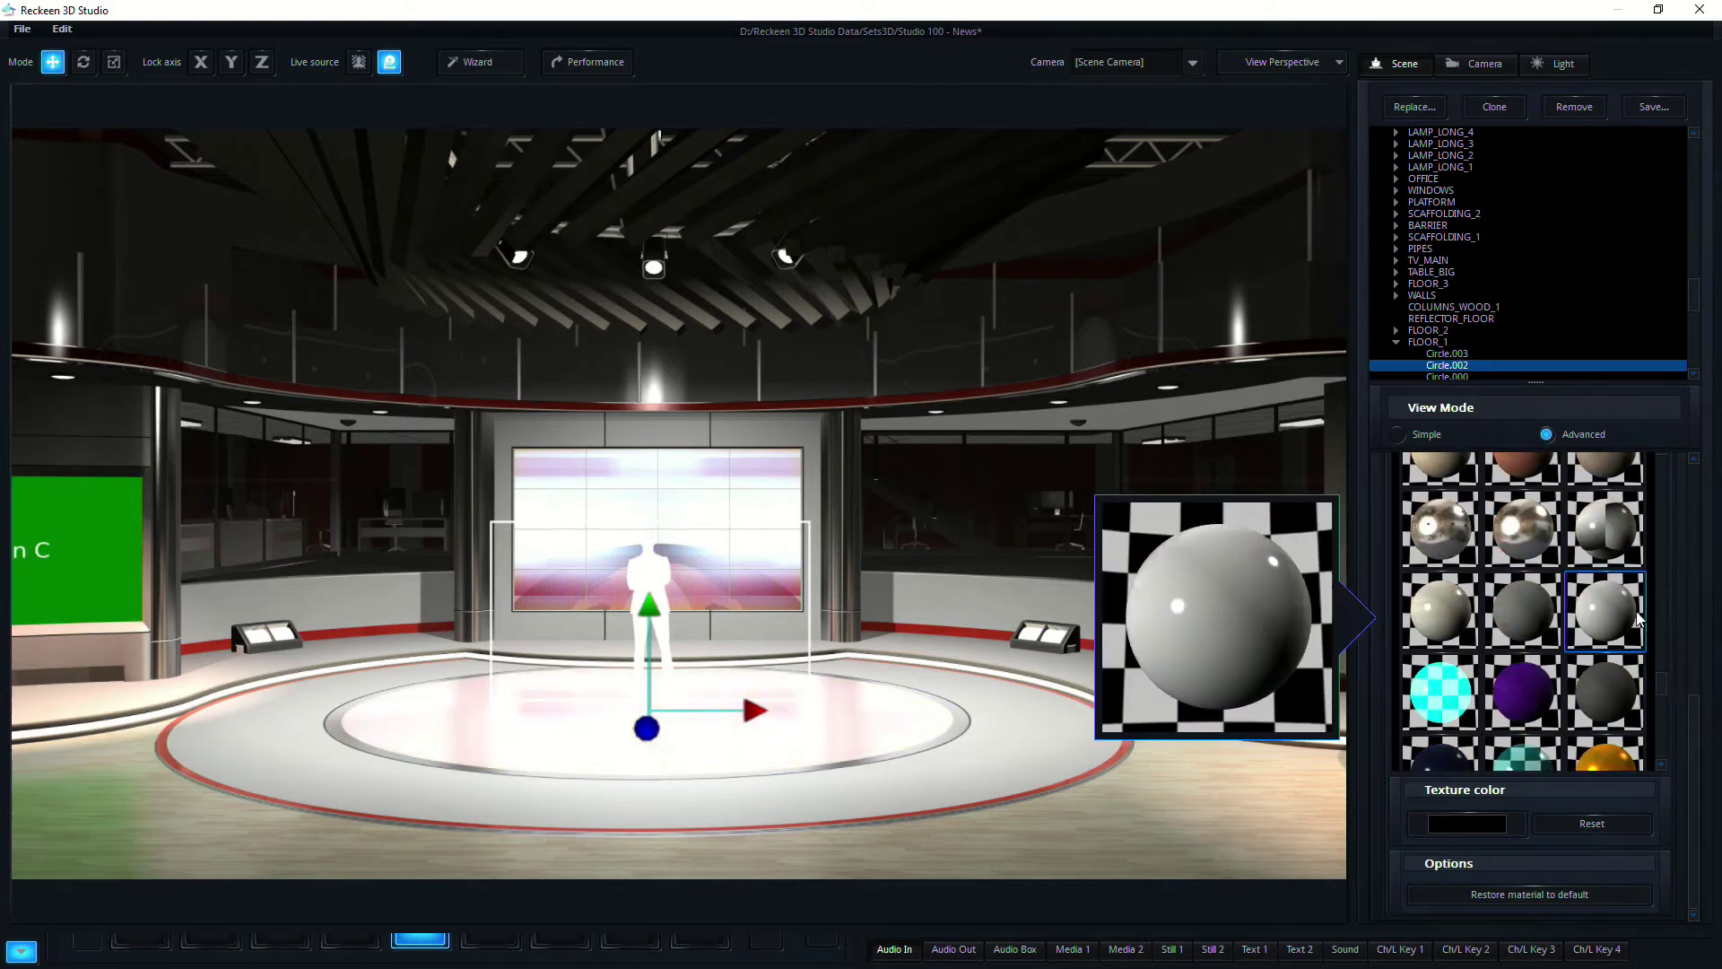
scroll(1662, 695, down, 3)
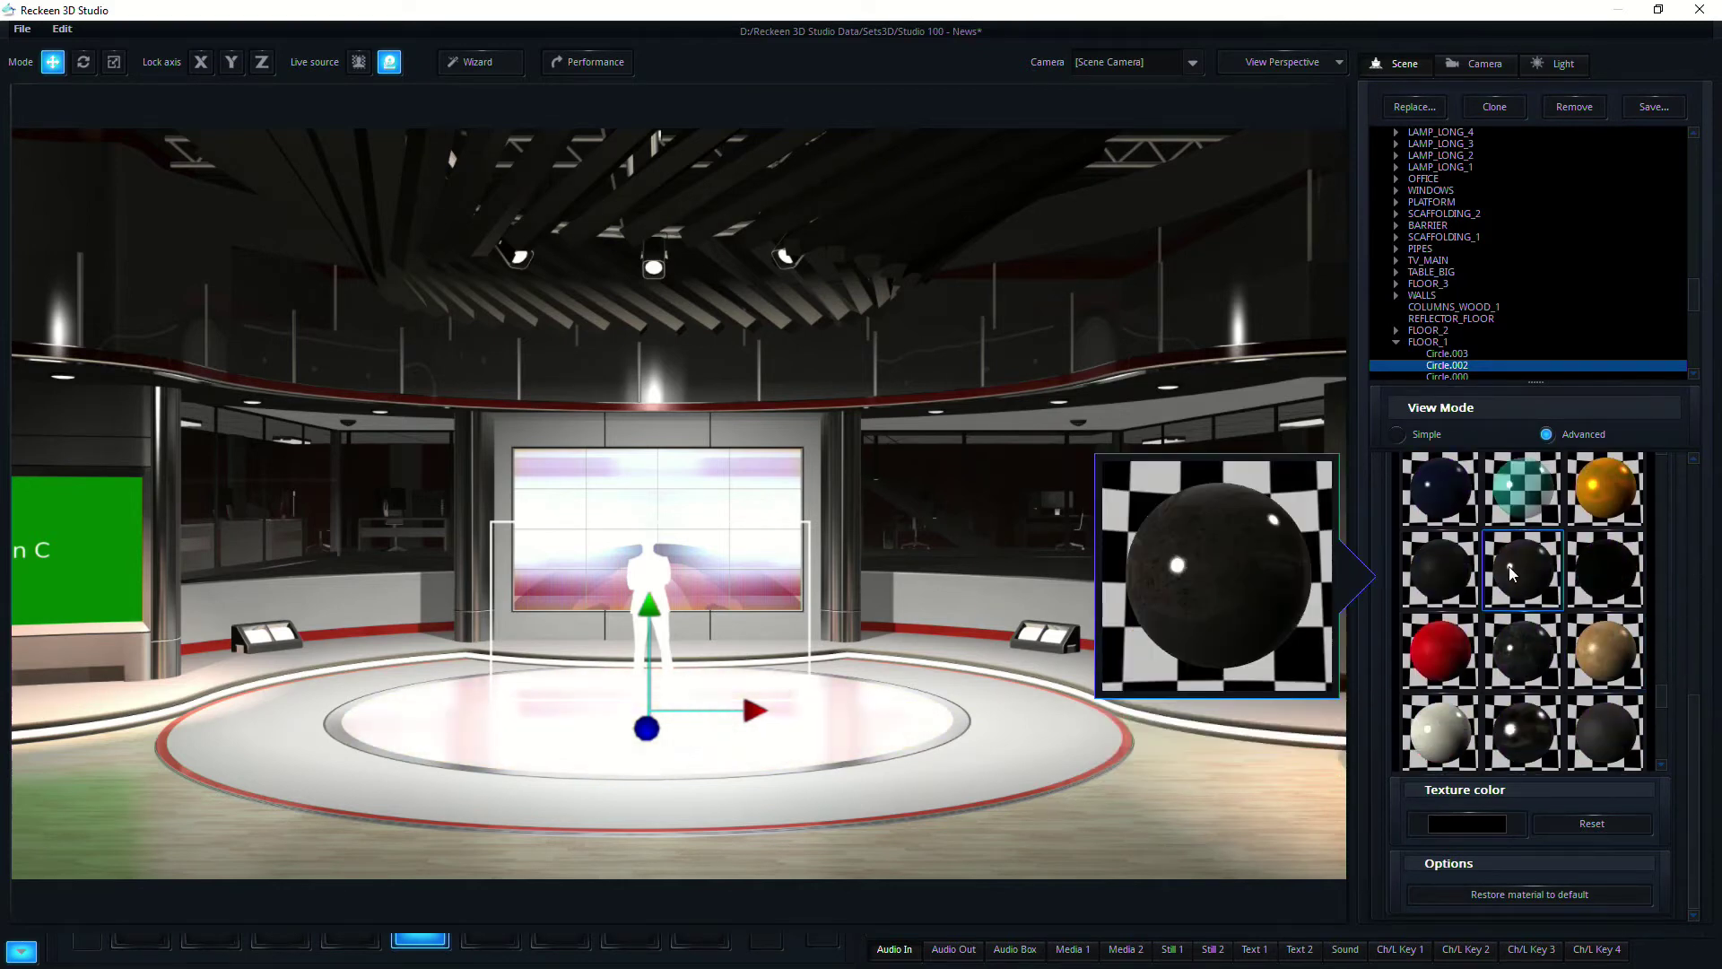
click(1628, 592)
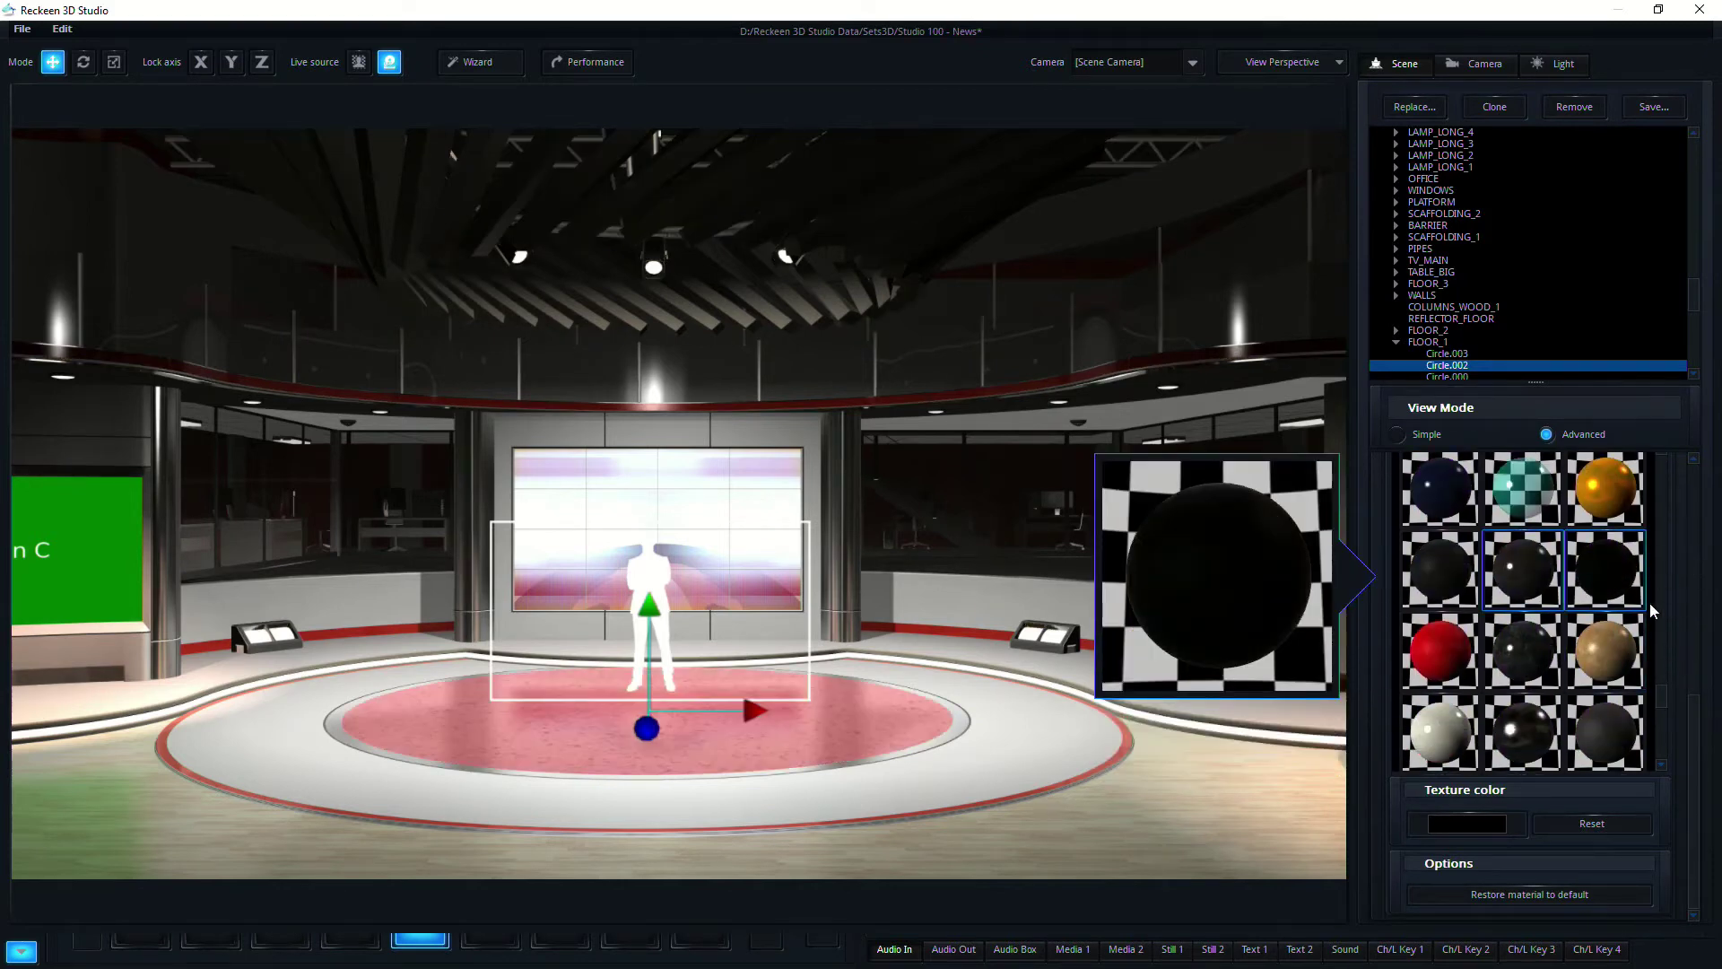
click(1453, 653)
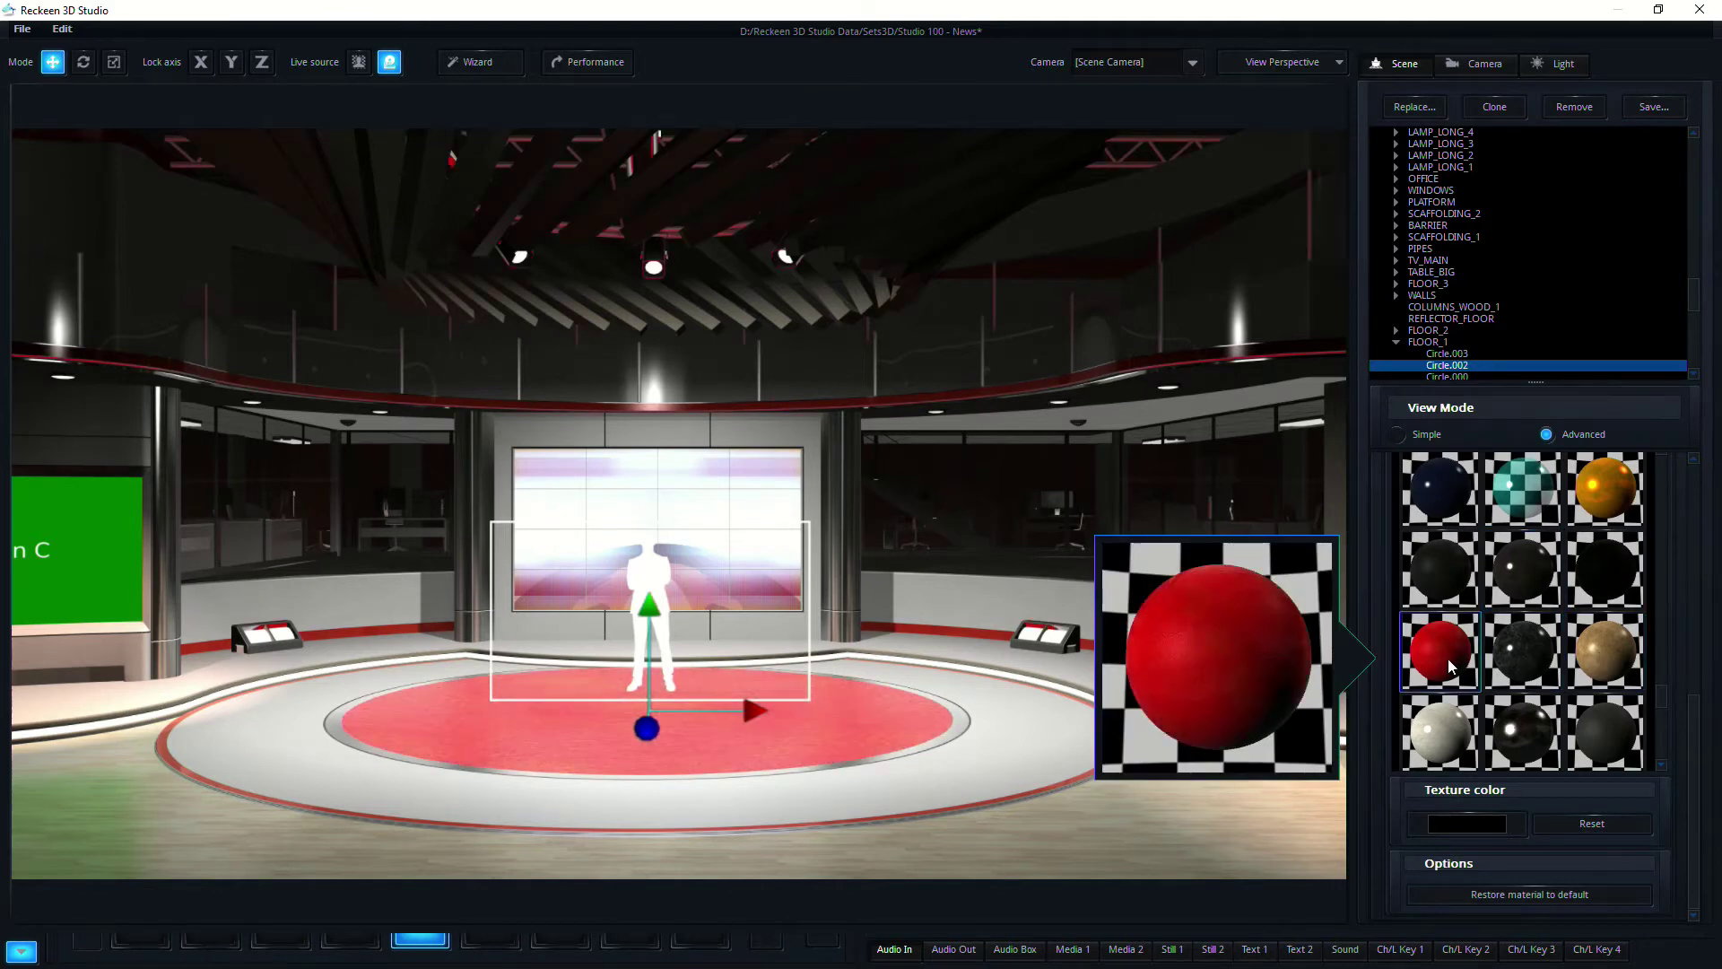
click(1606, 653)
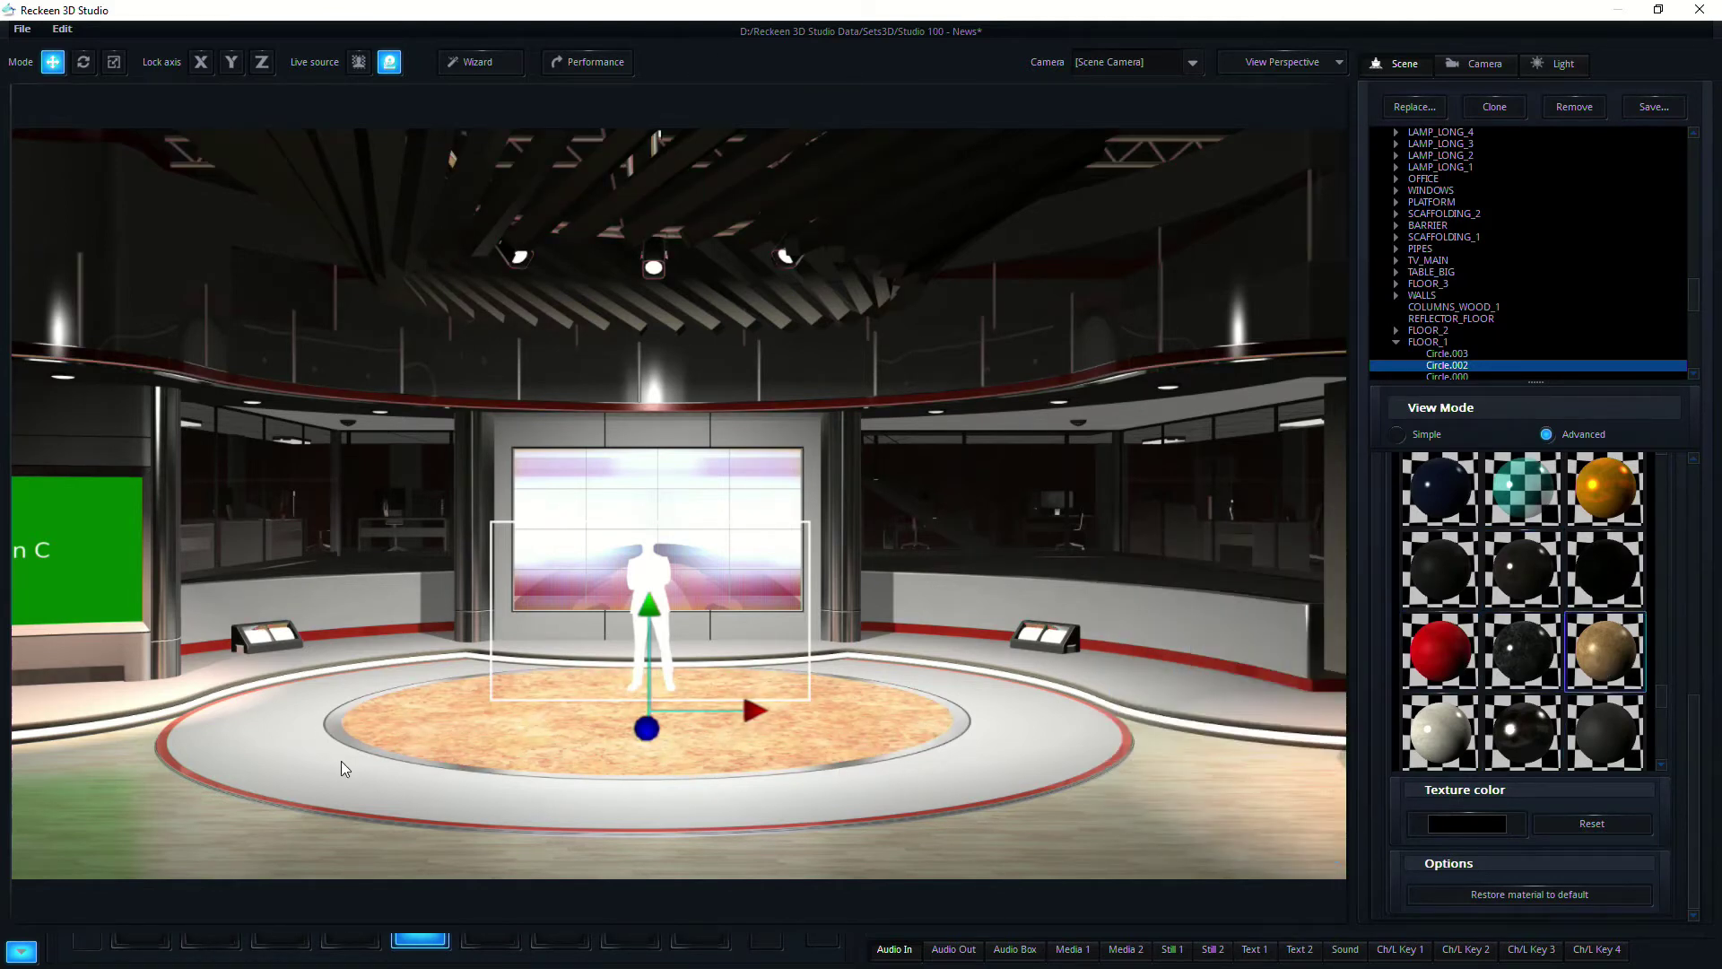
- Lower the pink ceiling VORTEX and the BEAM_2 truss beam along their Y axes
click(771, 309)
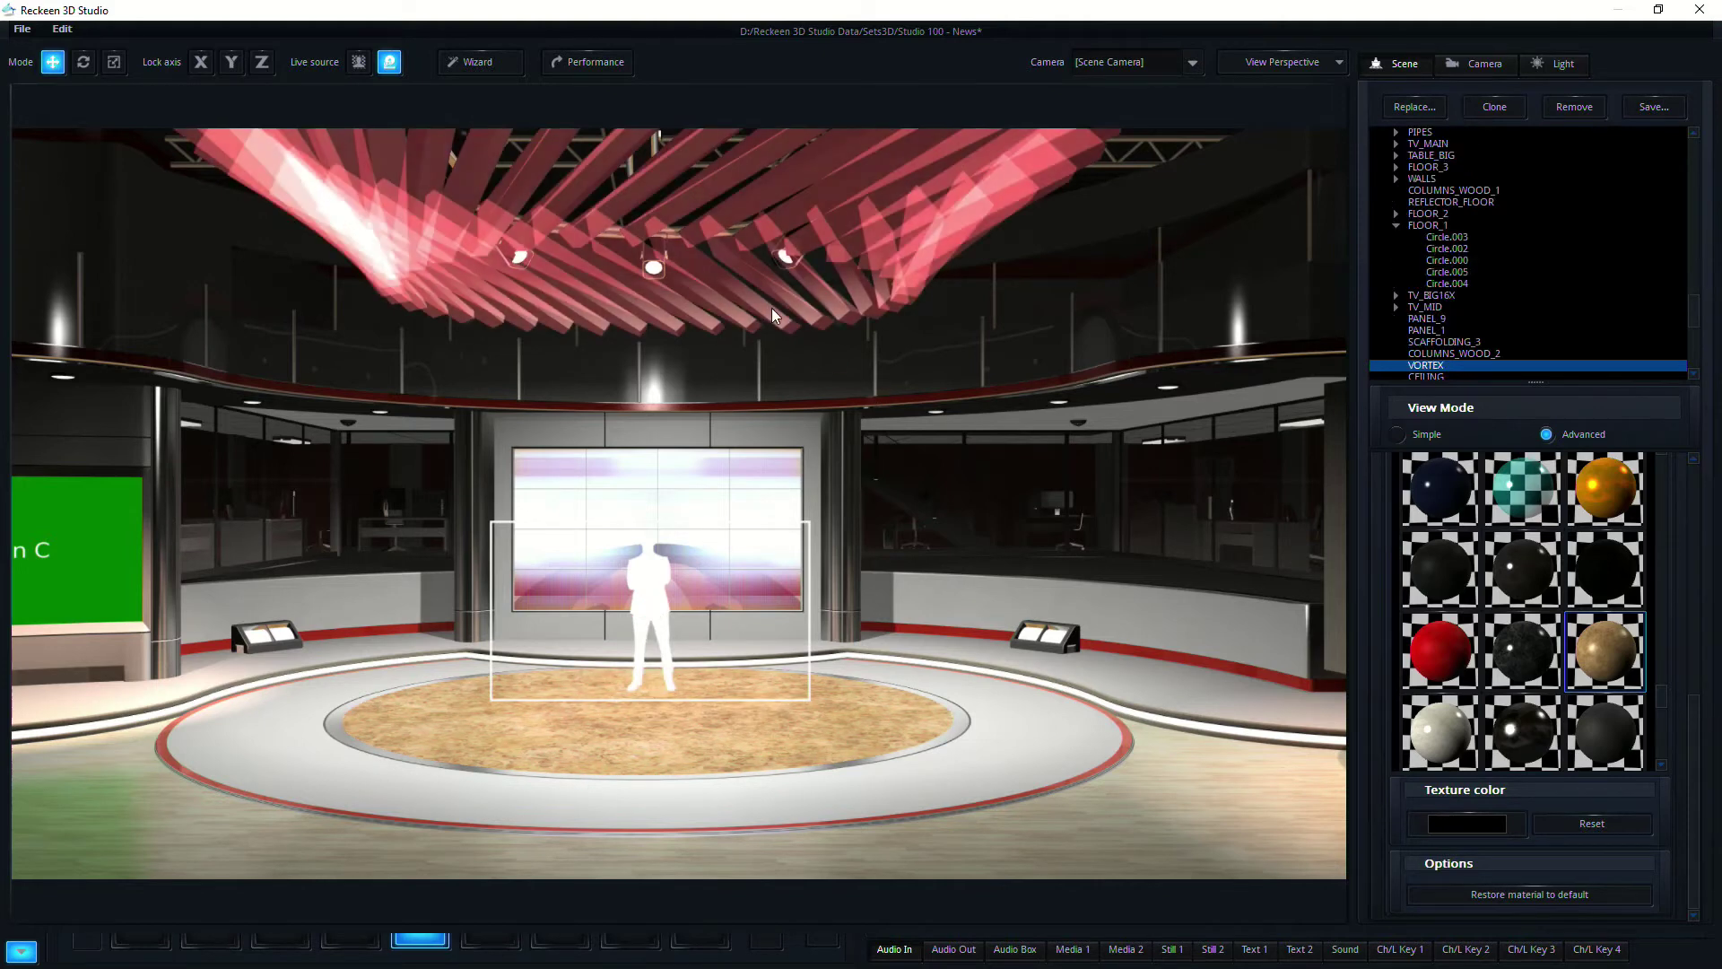
scroll(798, 350, down, 3)
scroll(763, 348, down, 3)
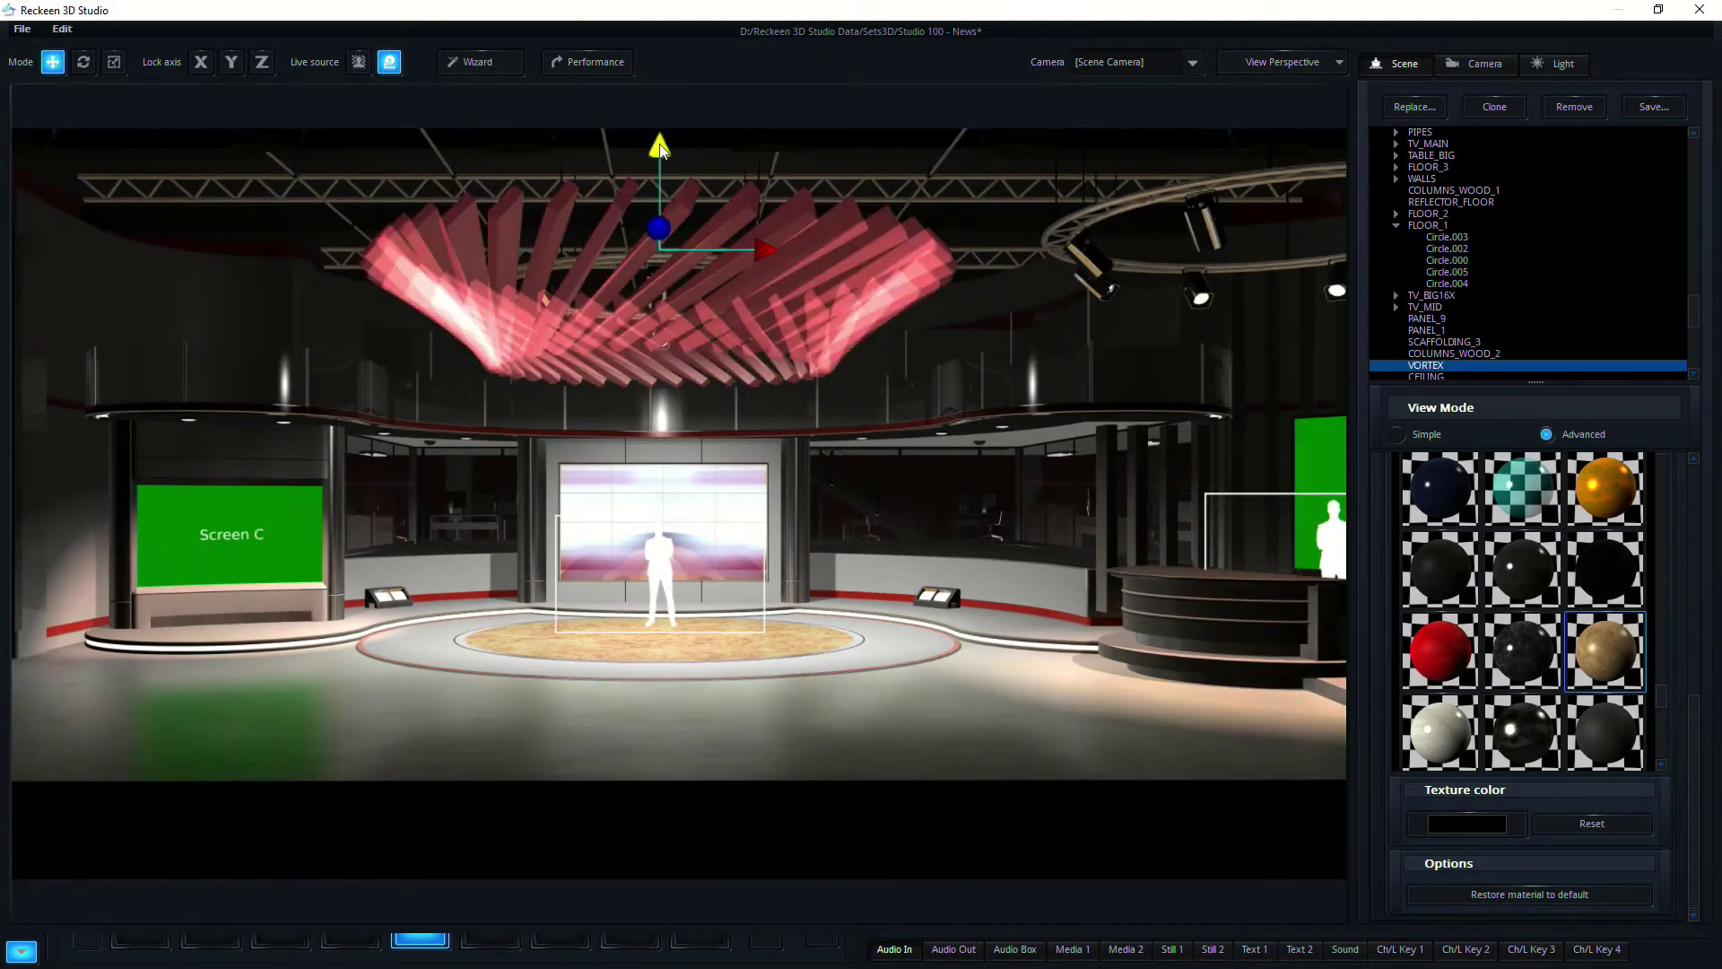
drag(654, 163, 649, 213)
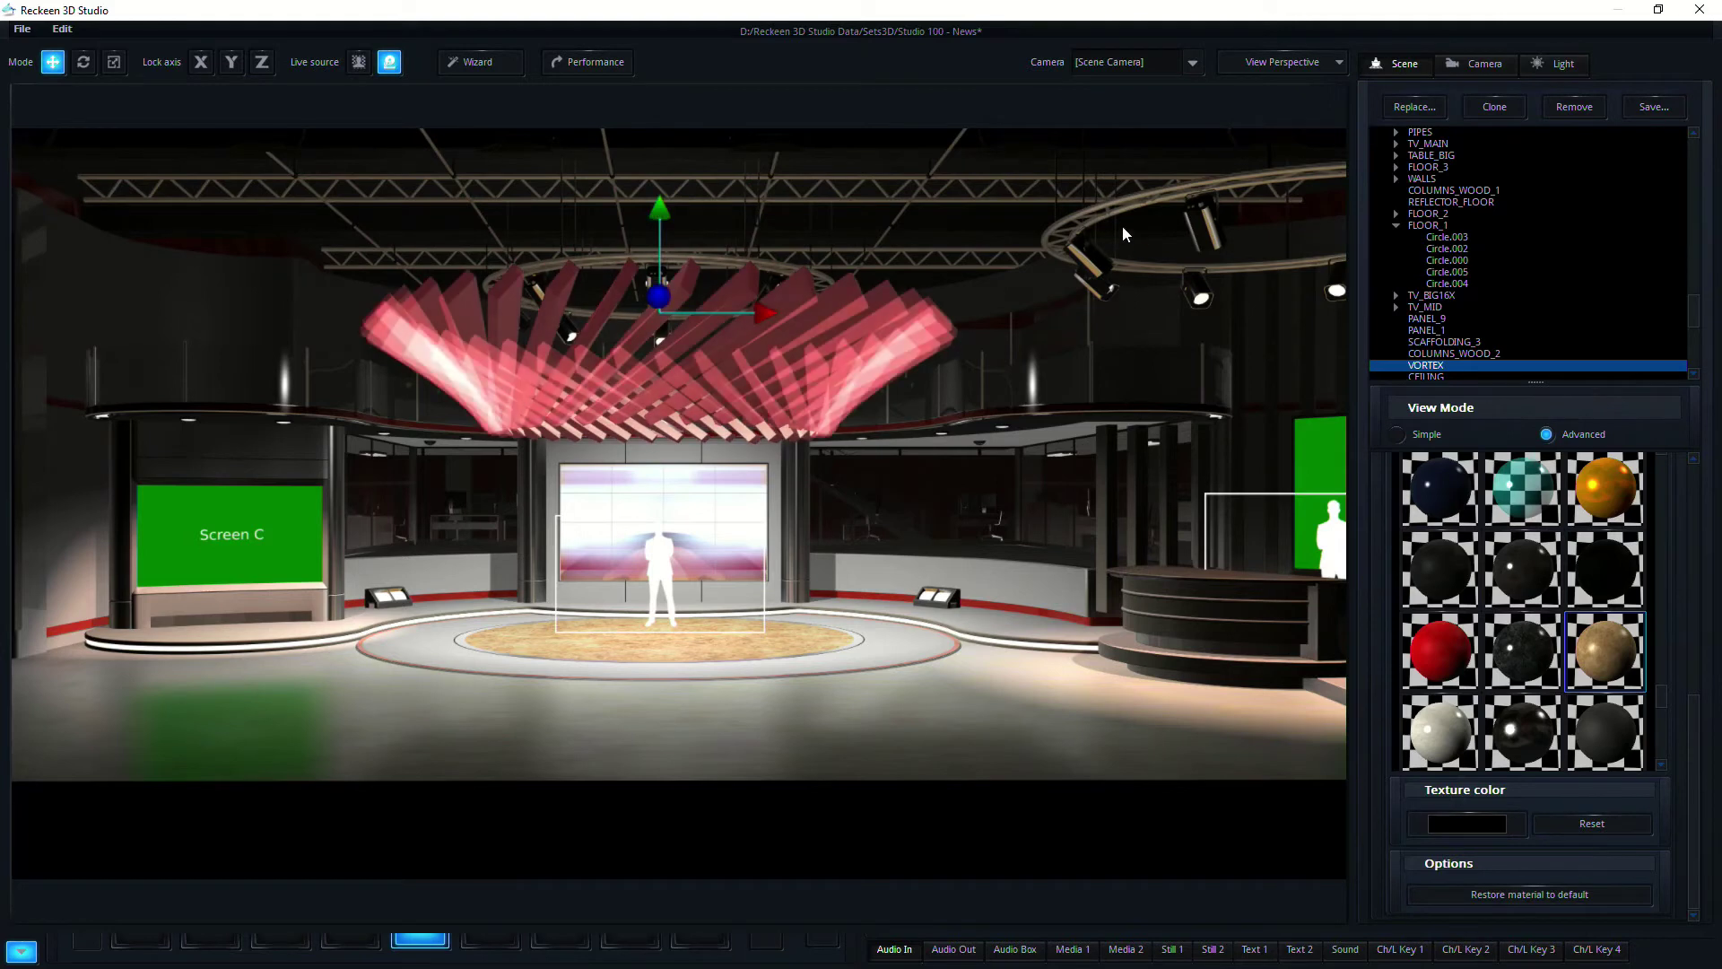
scroll(1023, 257, down, 3)
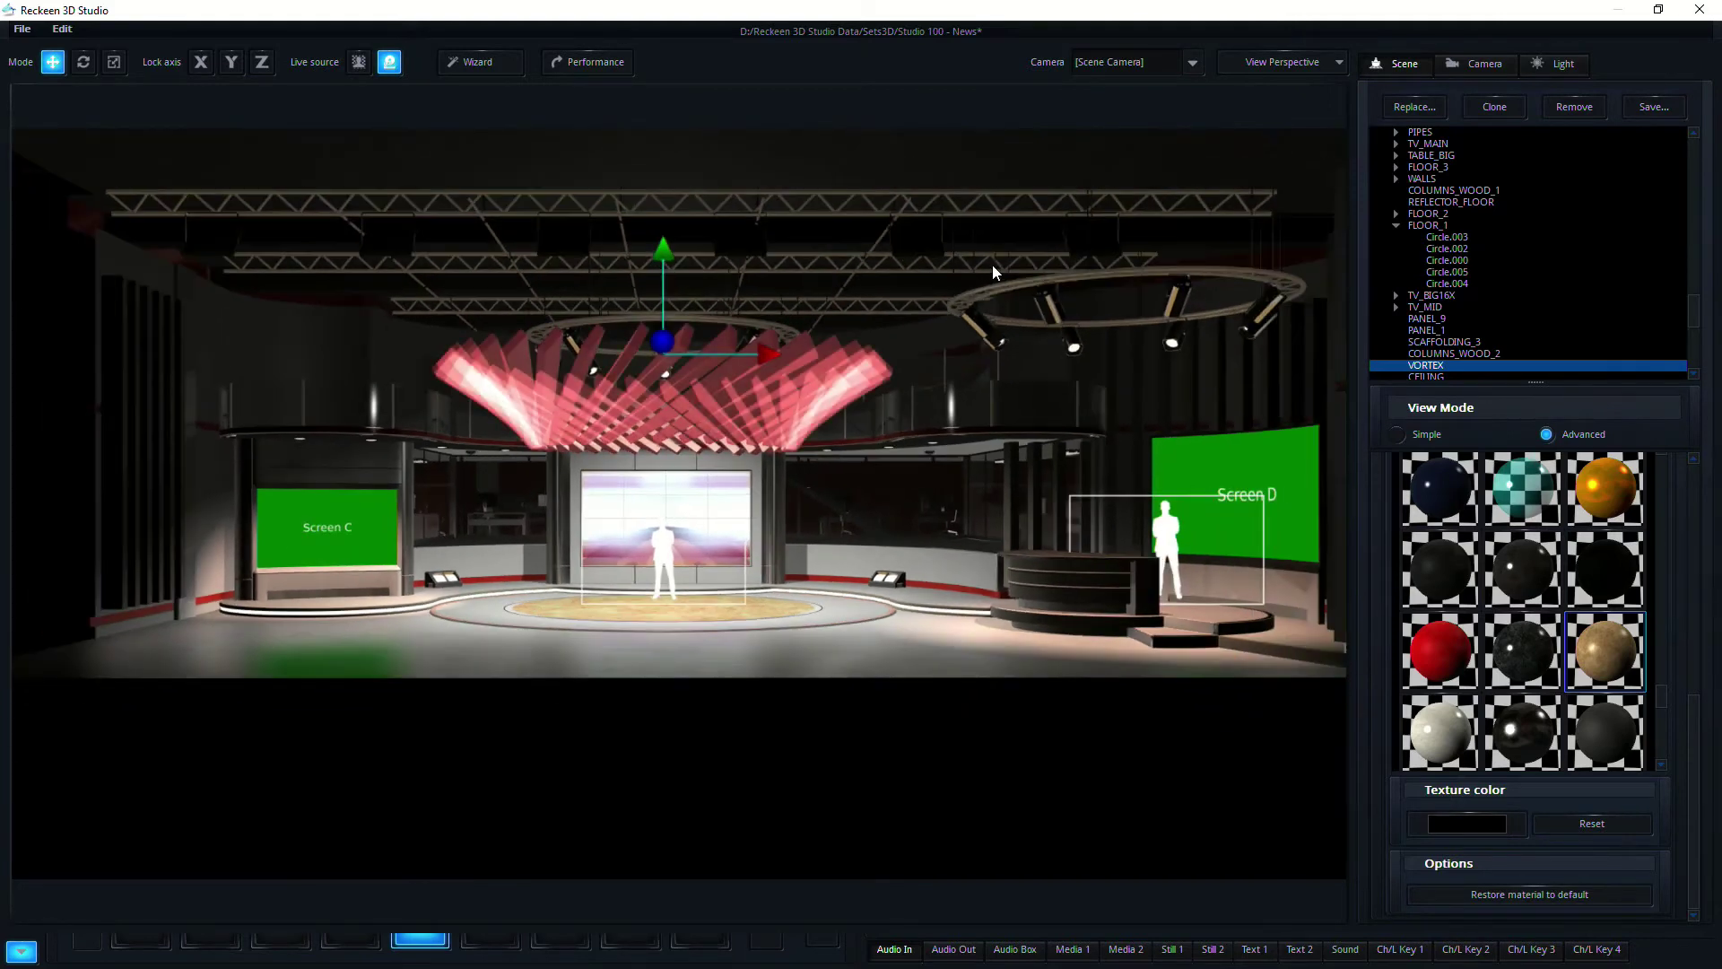
click(1062, 288)
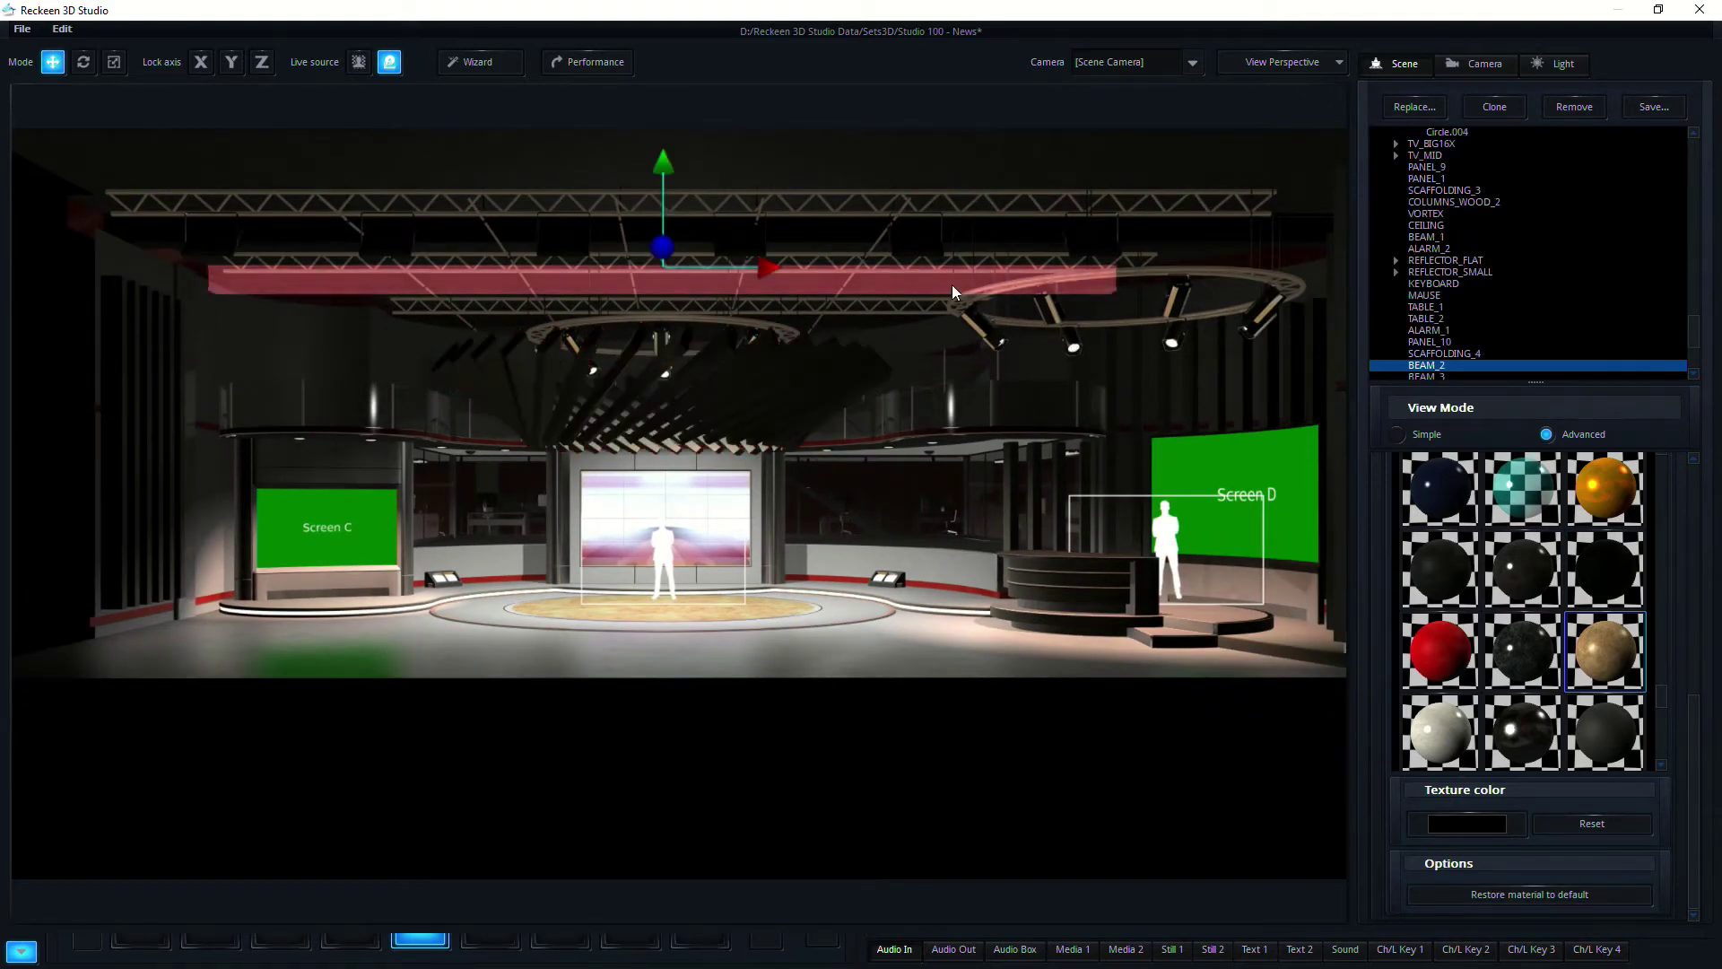
drag(659, 186, 656, 235)
scroll(755, 483, up, 3)
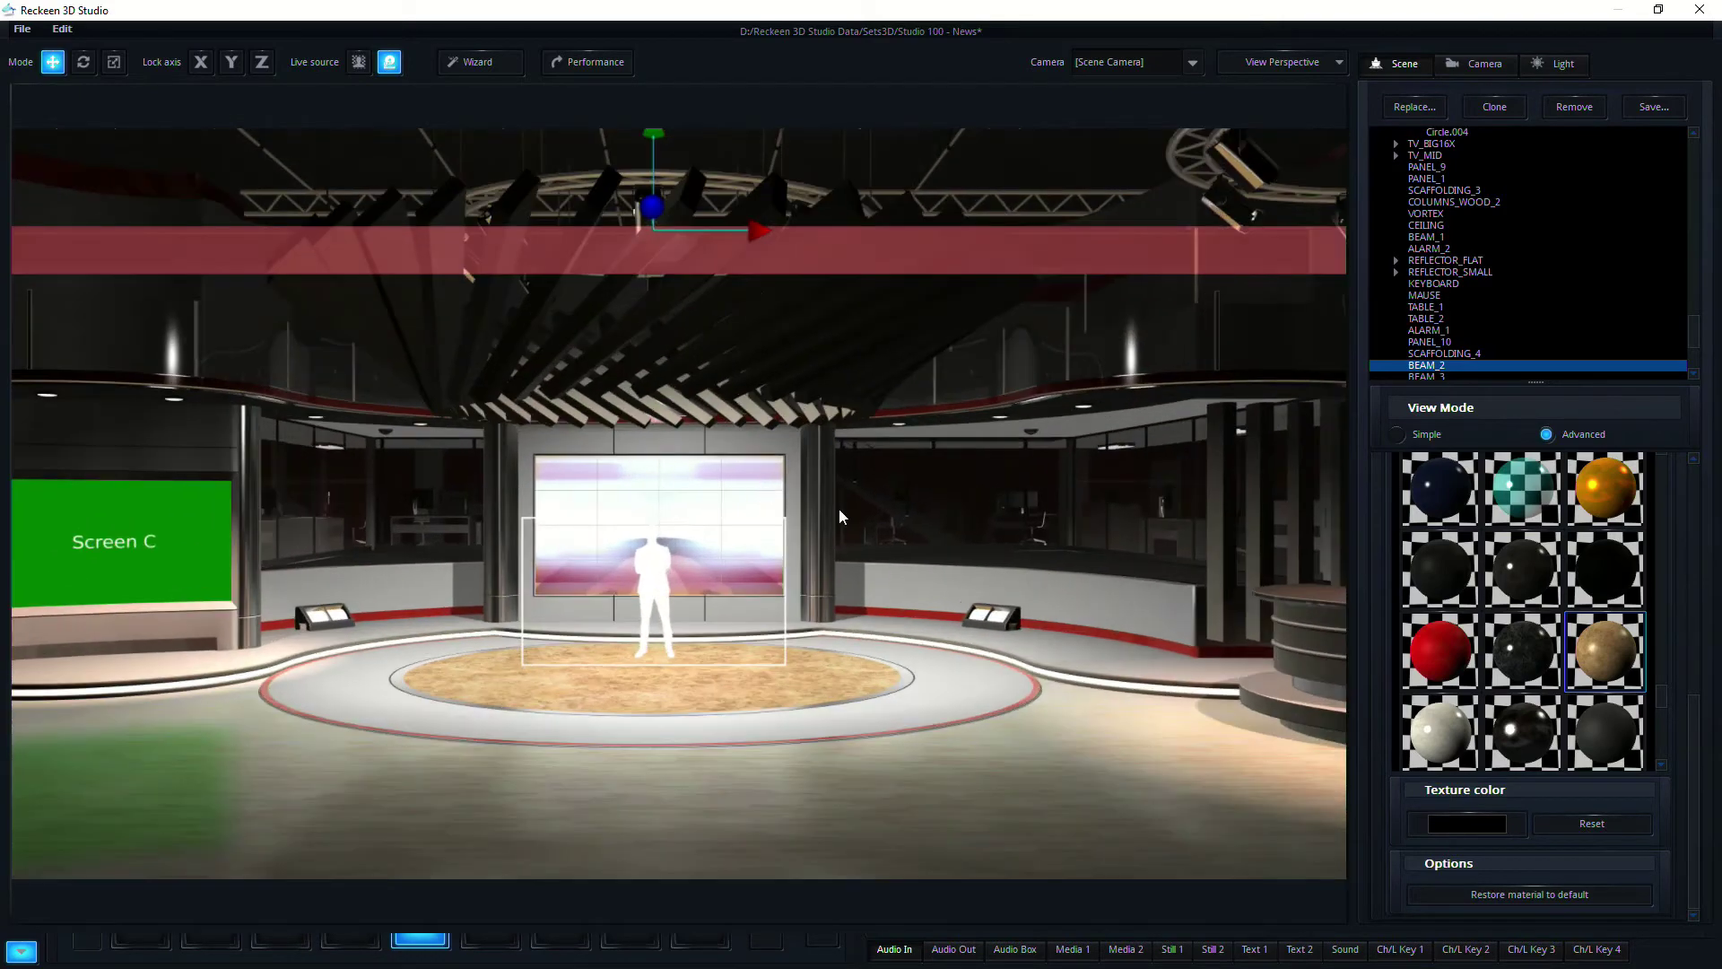
- Give the anchor desk a red rim and a gold body
middle_drag(1040, 555, 782, 619)
click(786, 615)
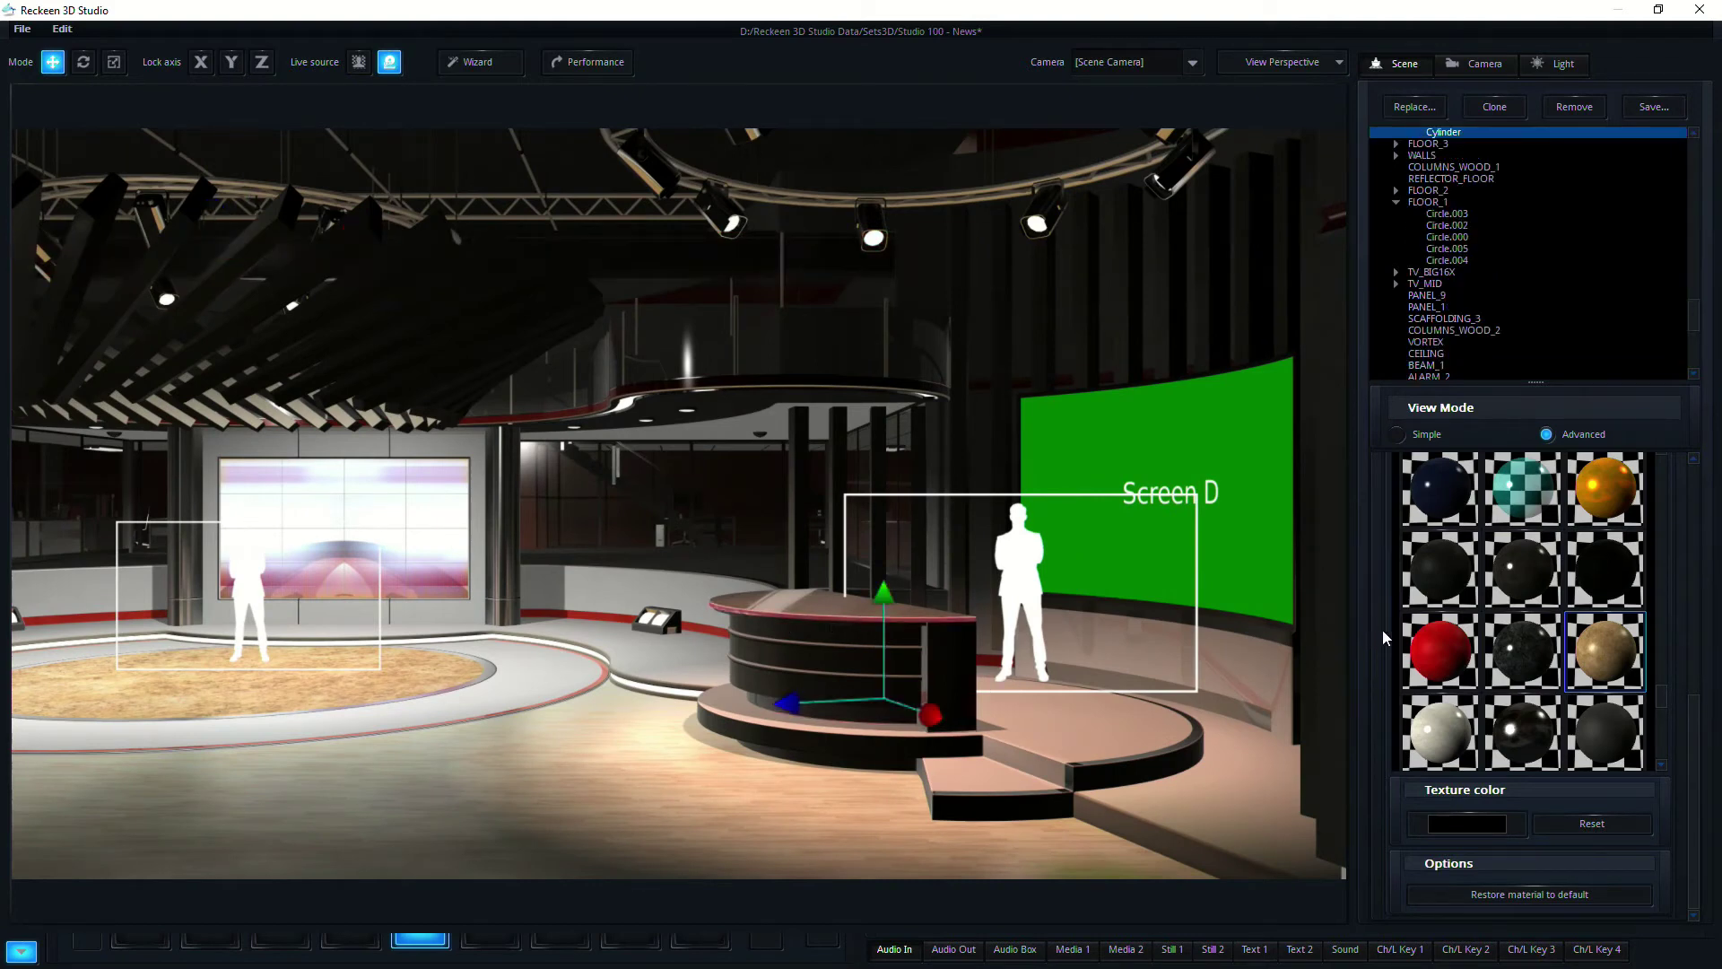
click(1436, 654)
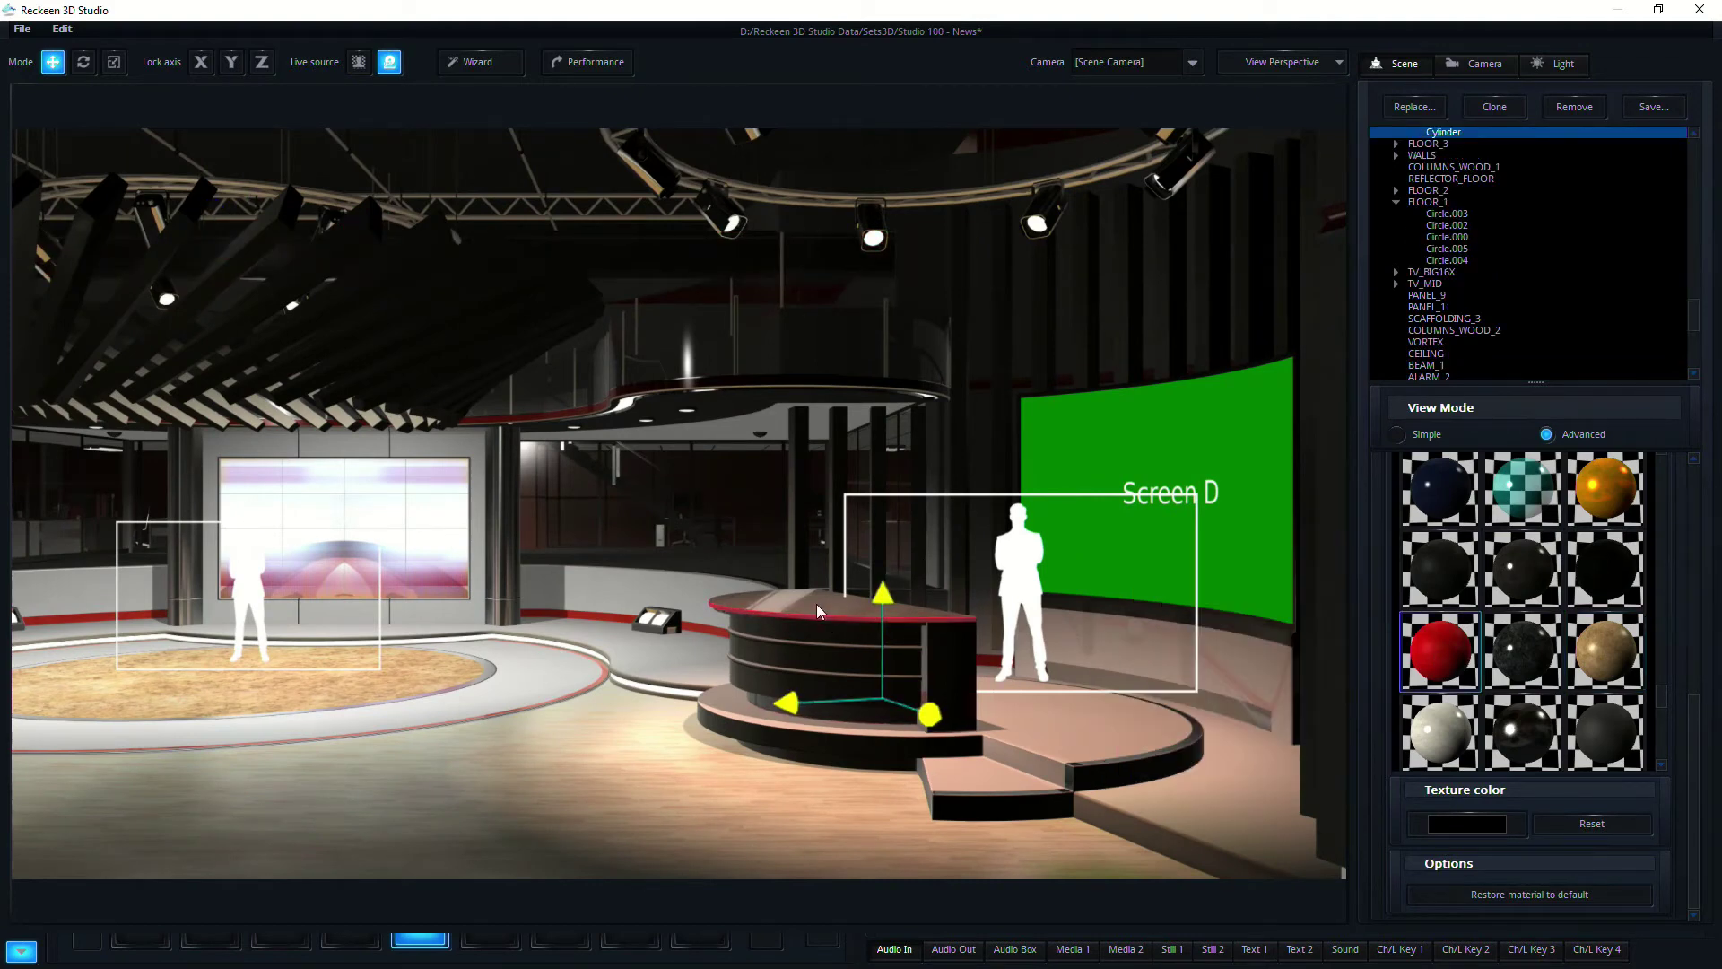
click(825, 682)
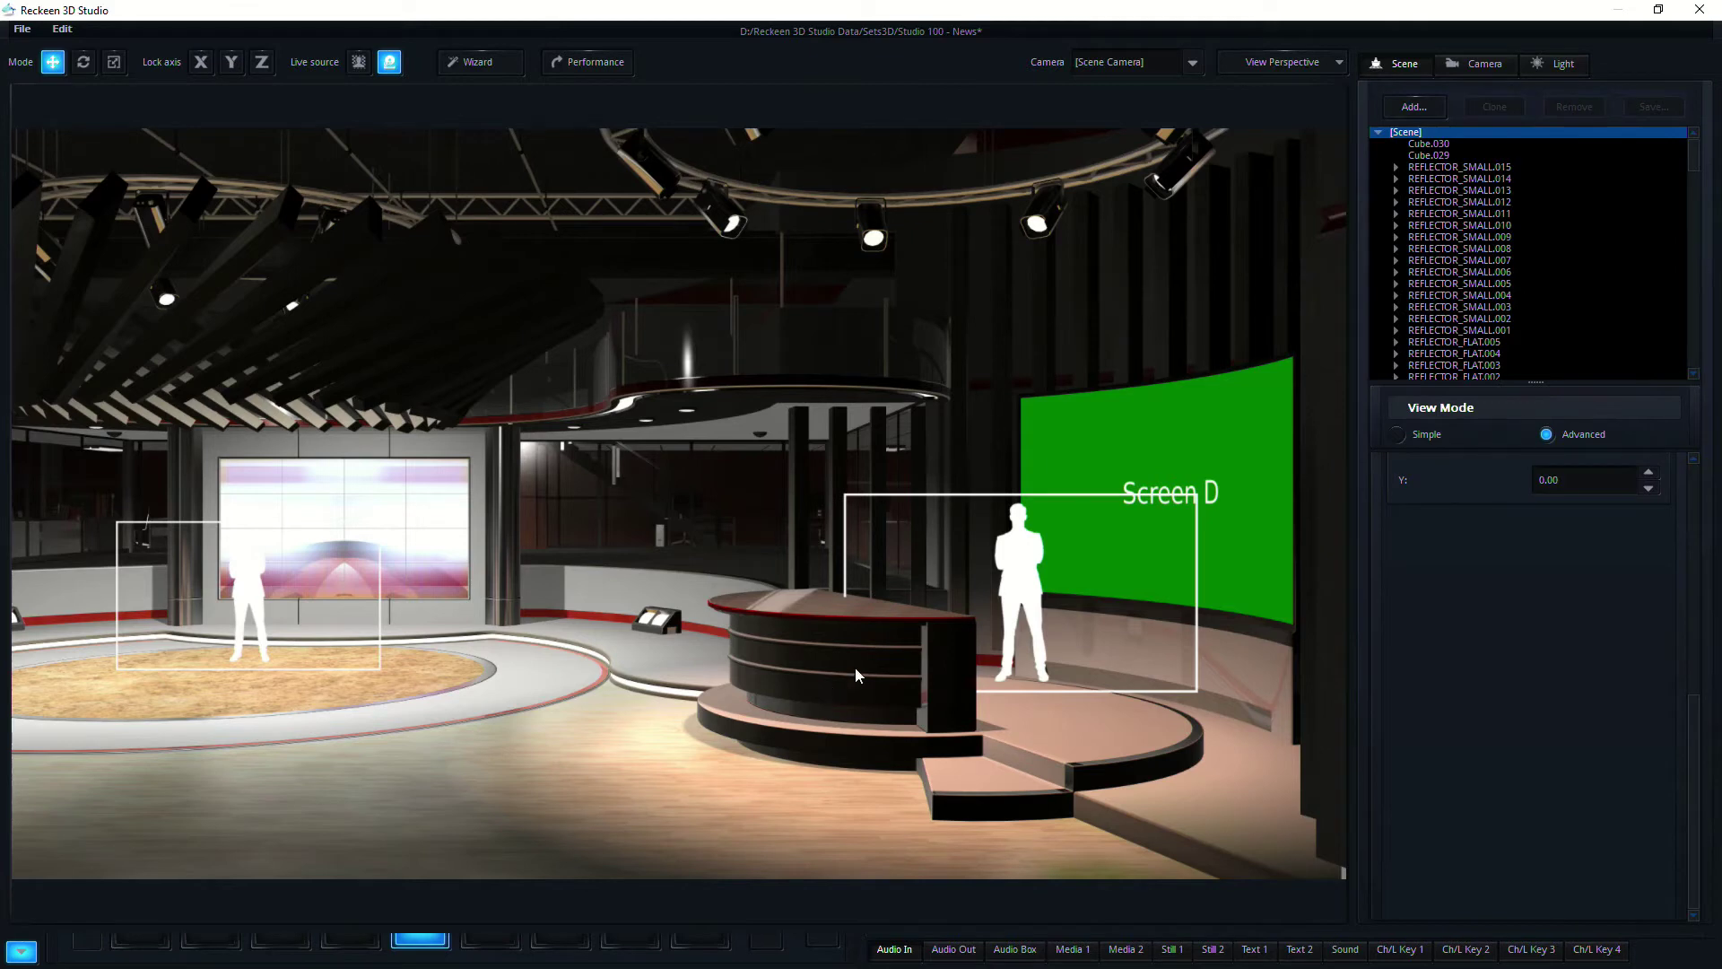
click(1606, 489)
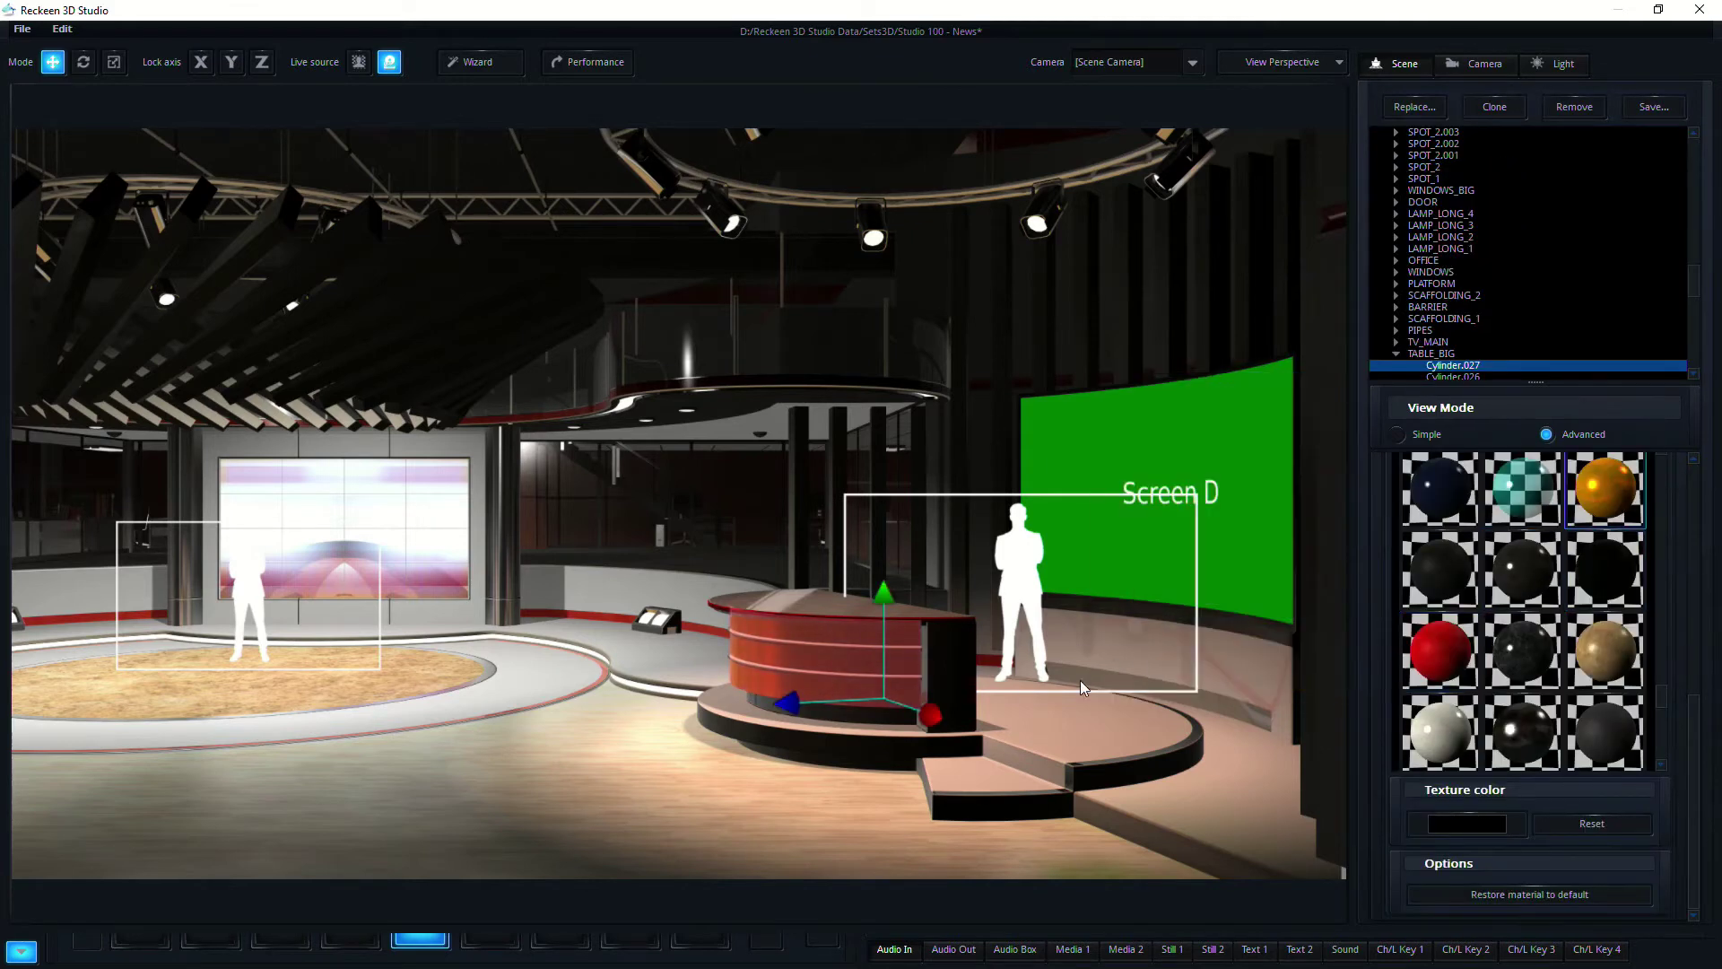
click(588, 748)
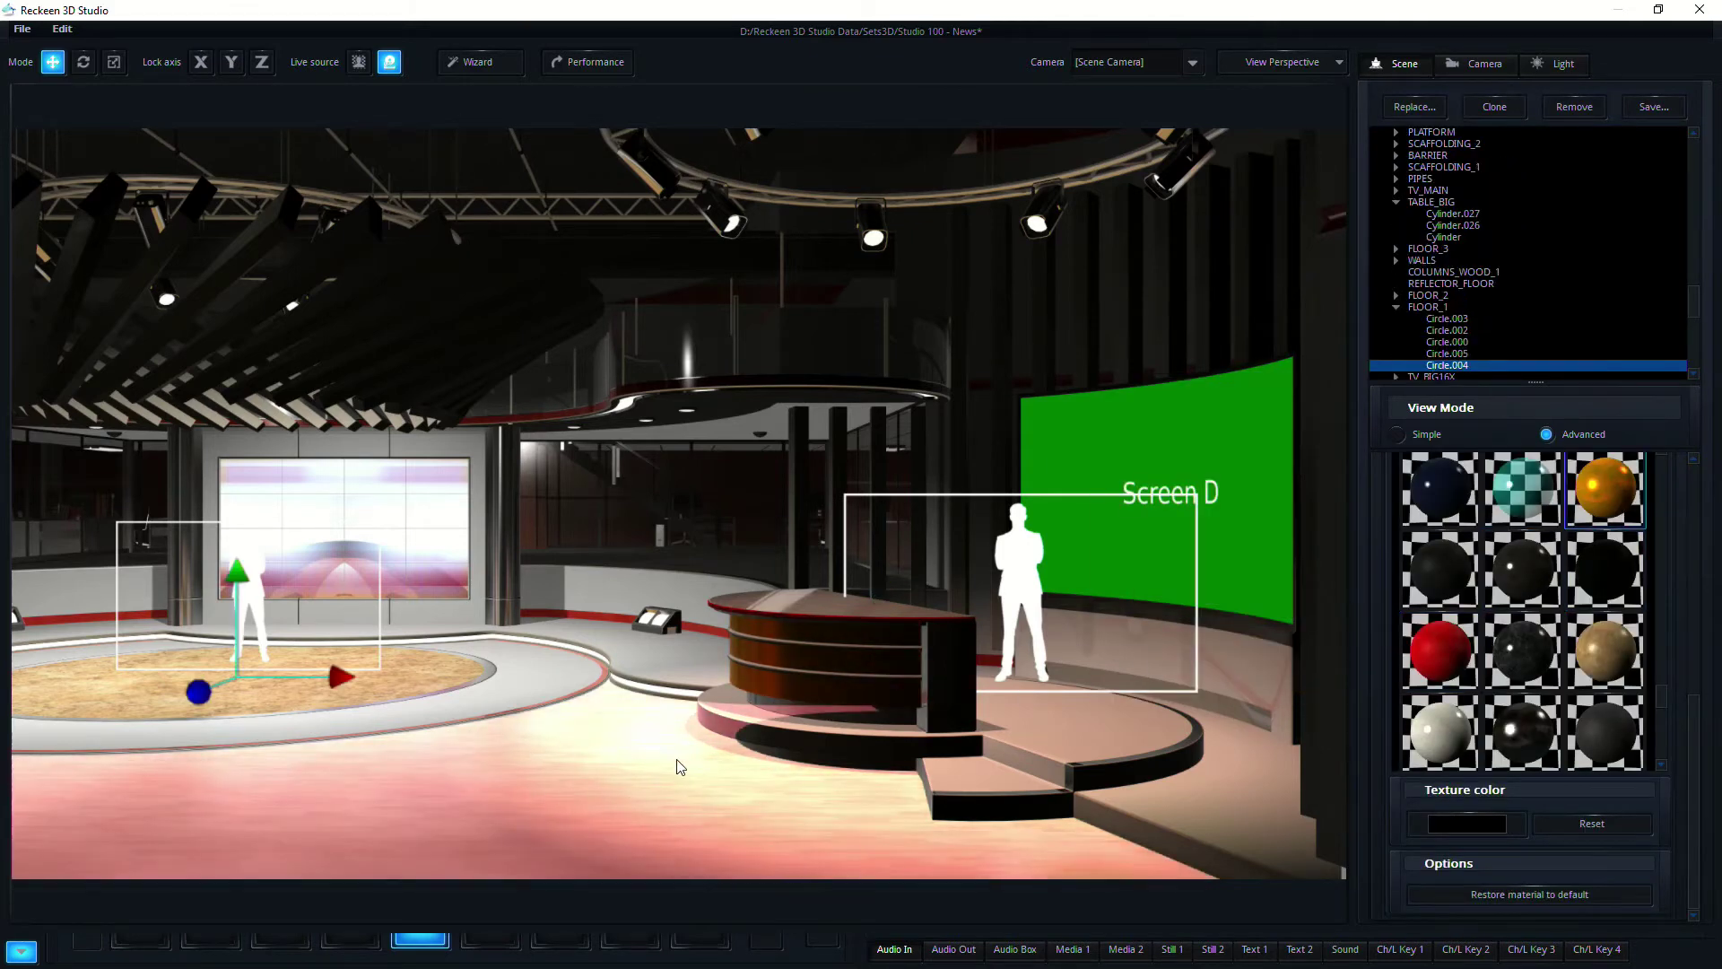
right_drag(488, 596, 1166, 627)
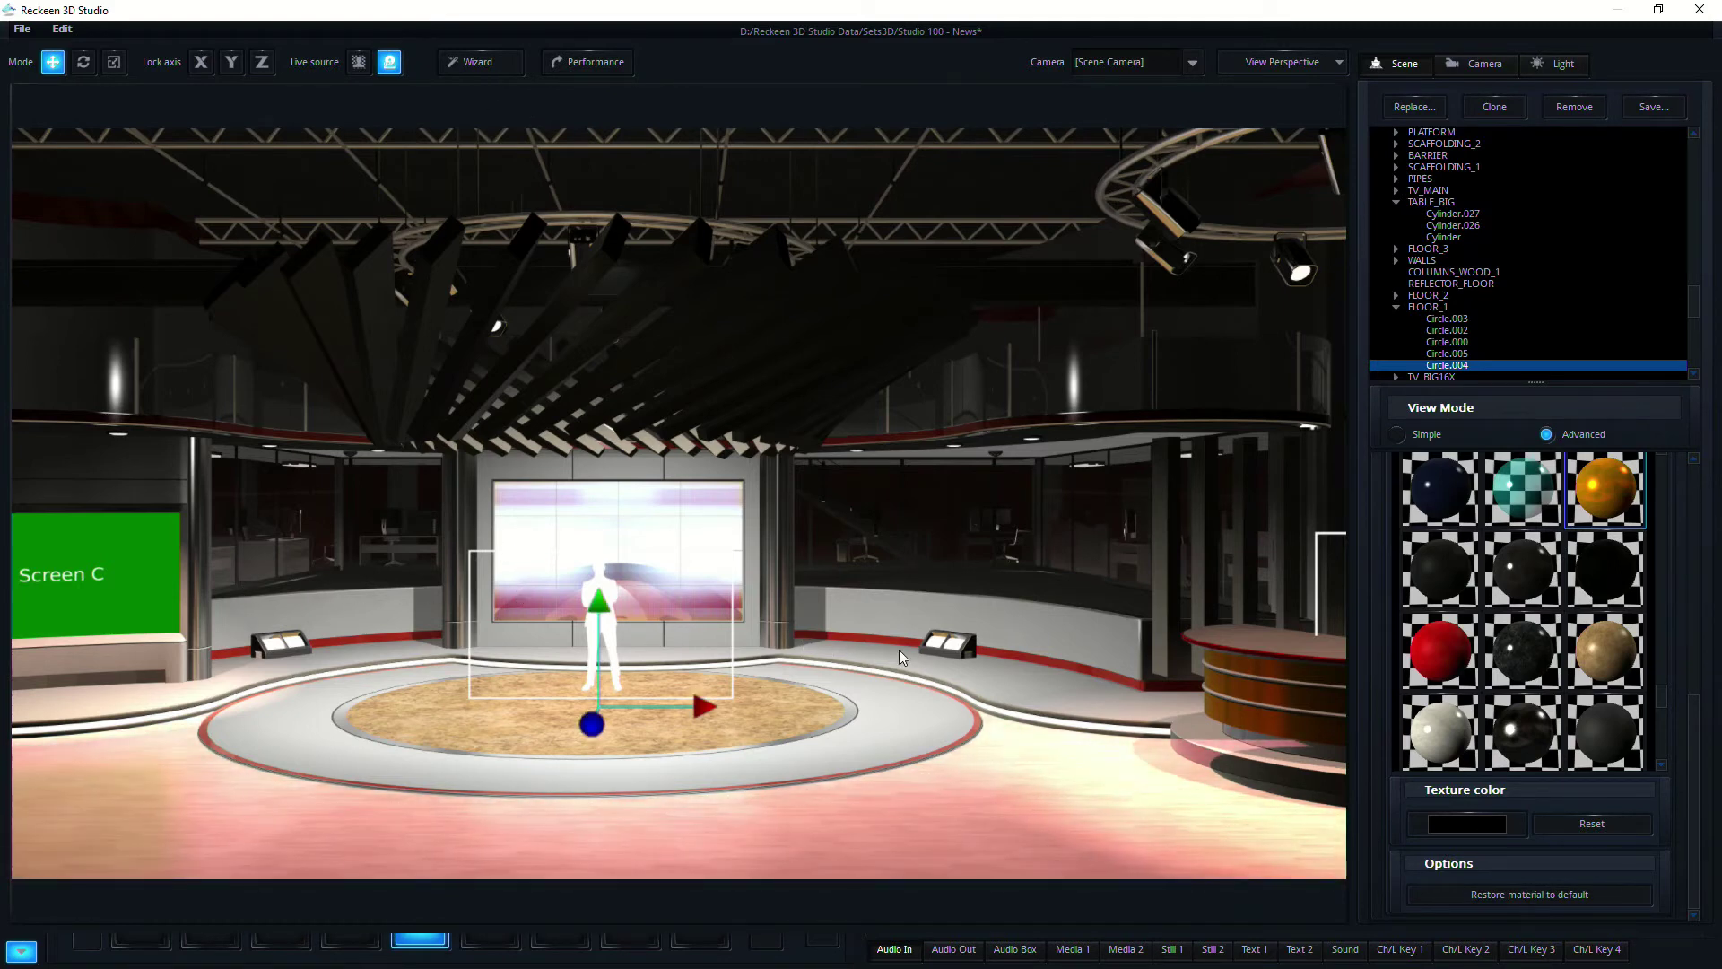
- Start the wizard without saving and load the Studio 112 v1 set instead of Studio 103
click(481, 66)
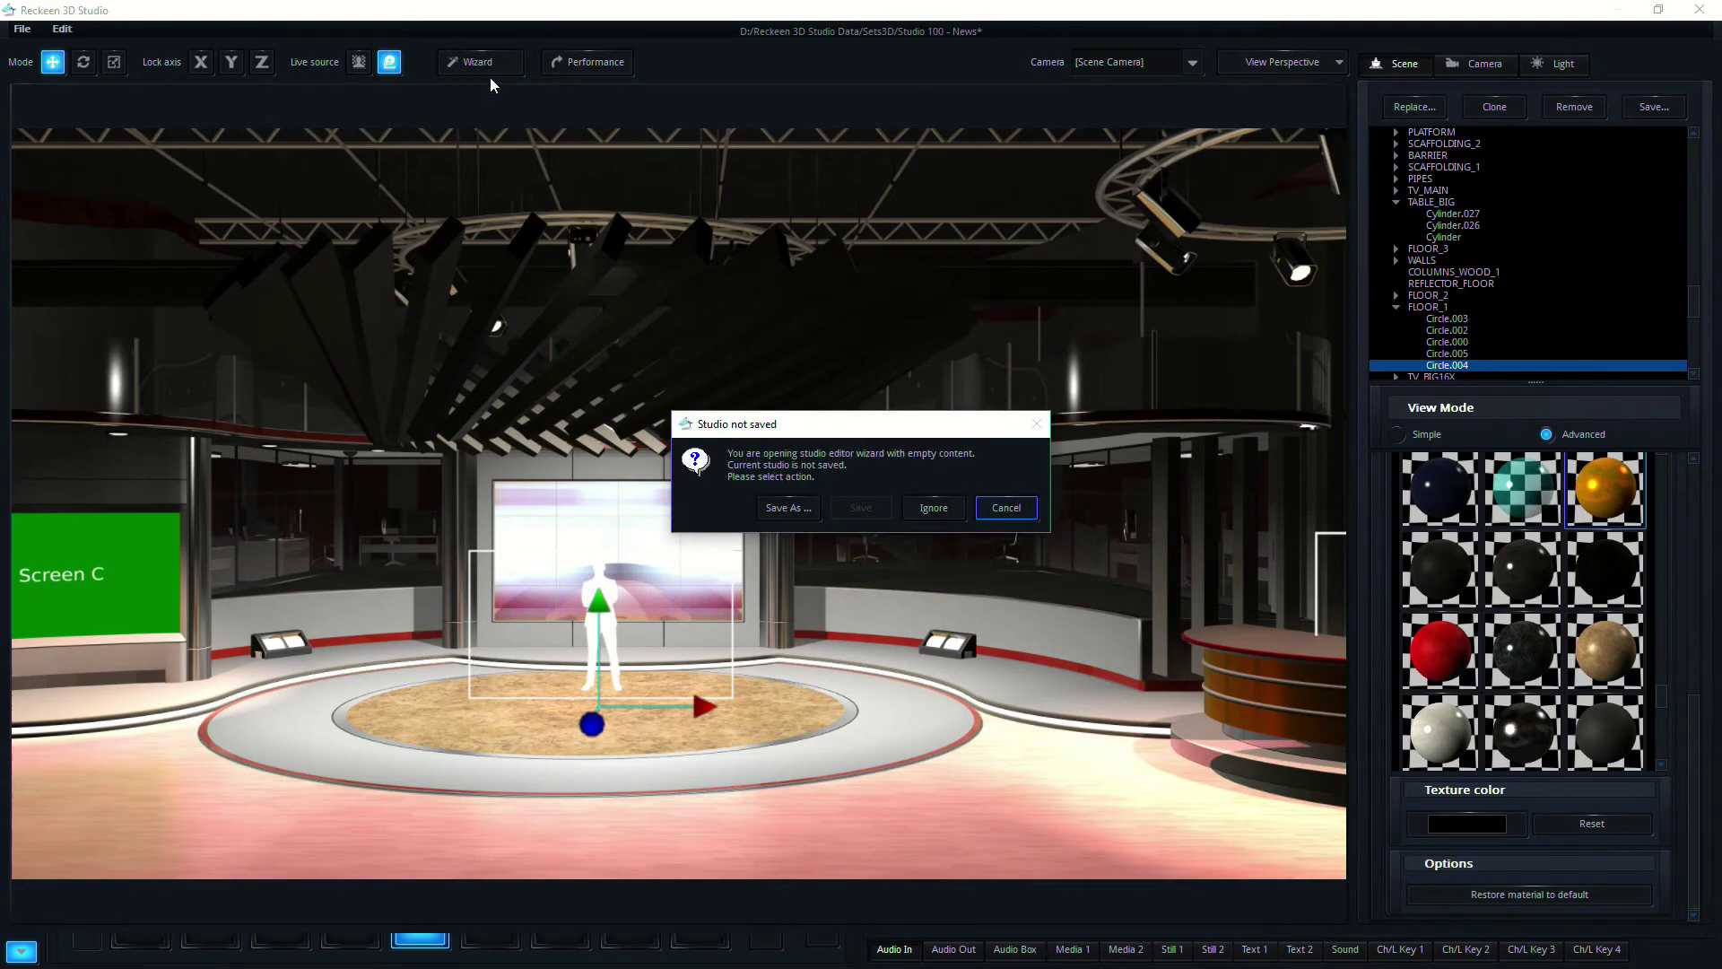
click(937, 507)
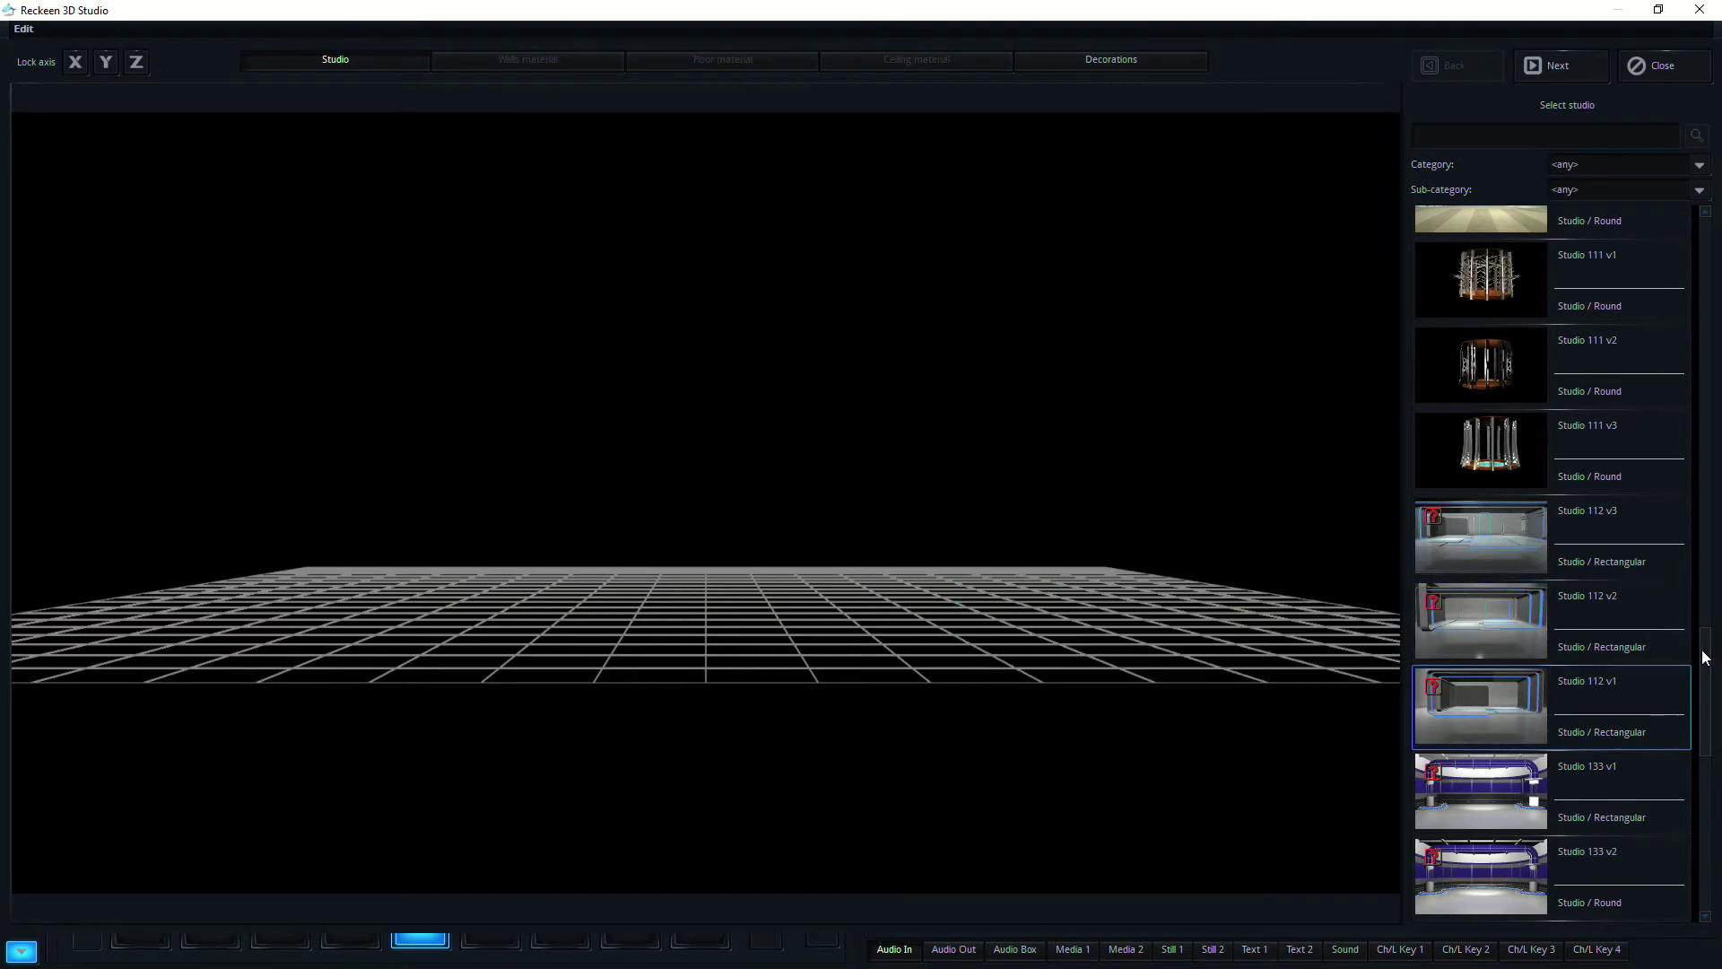
drag(1705, 658, 1713, 243)
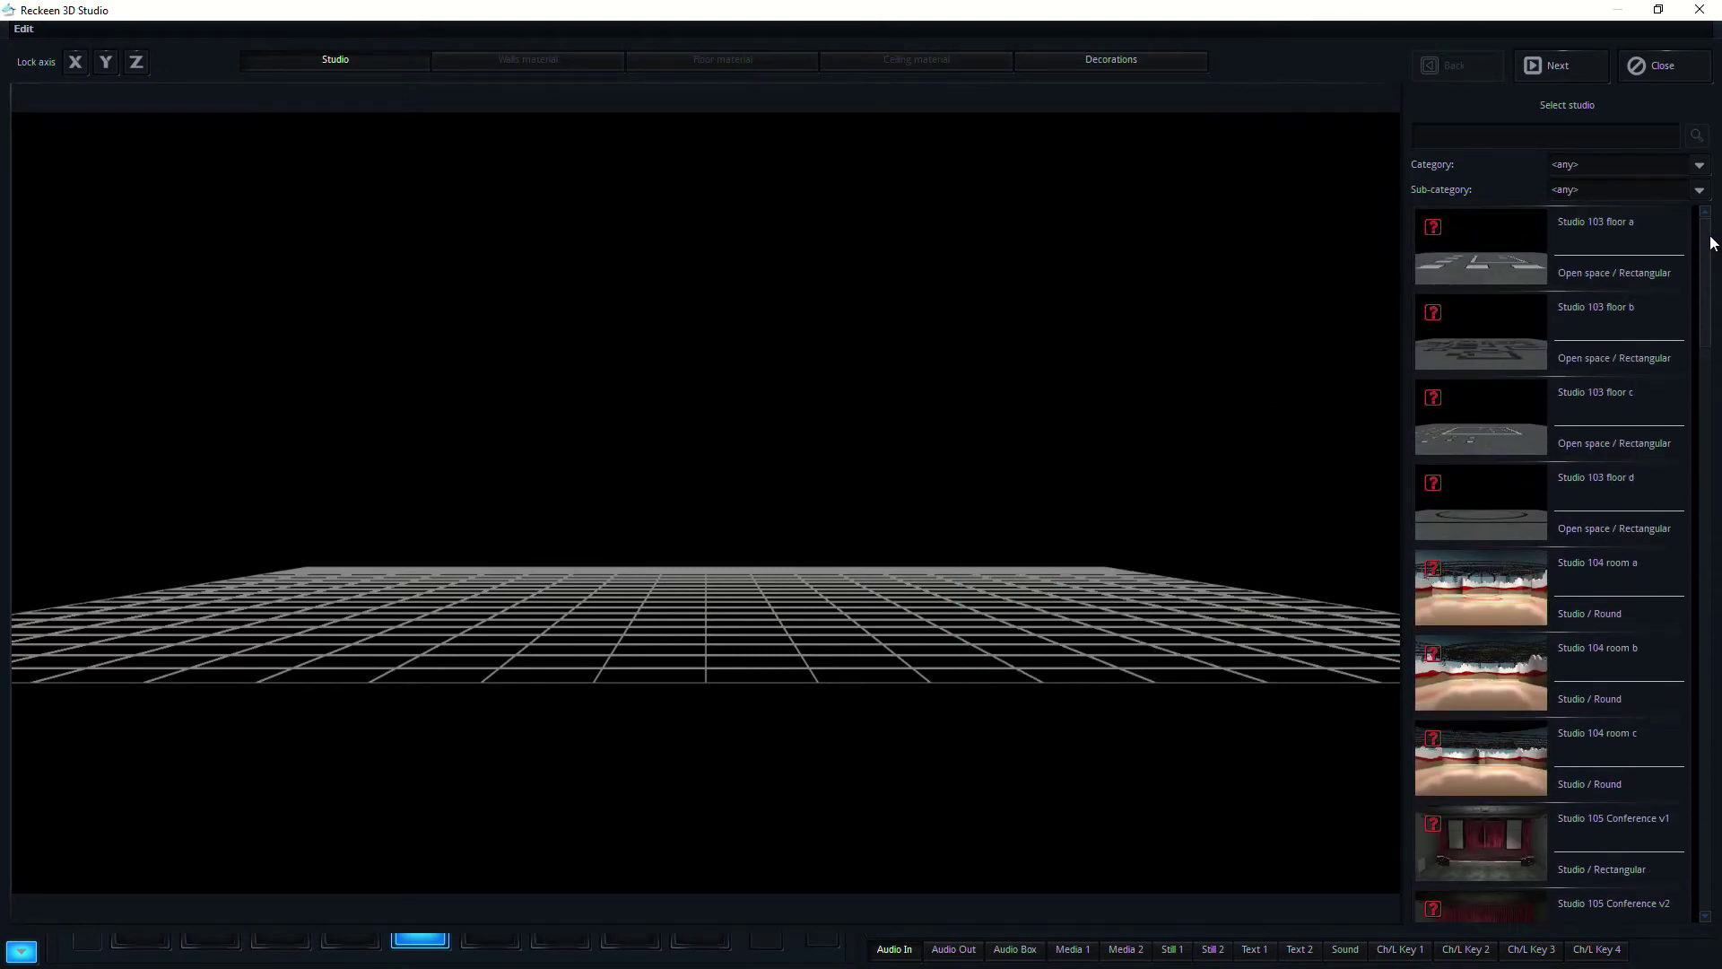
click(1473, 257)
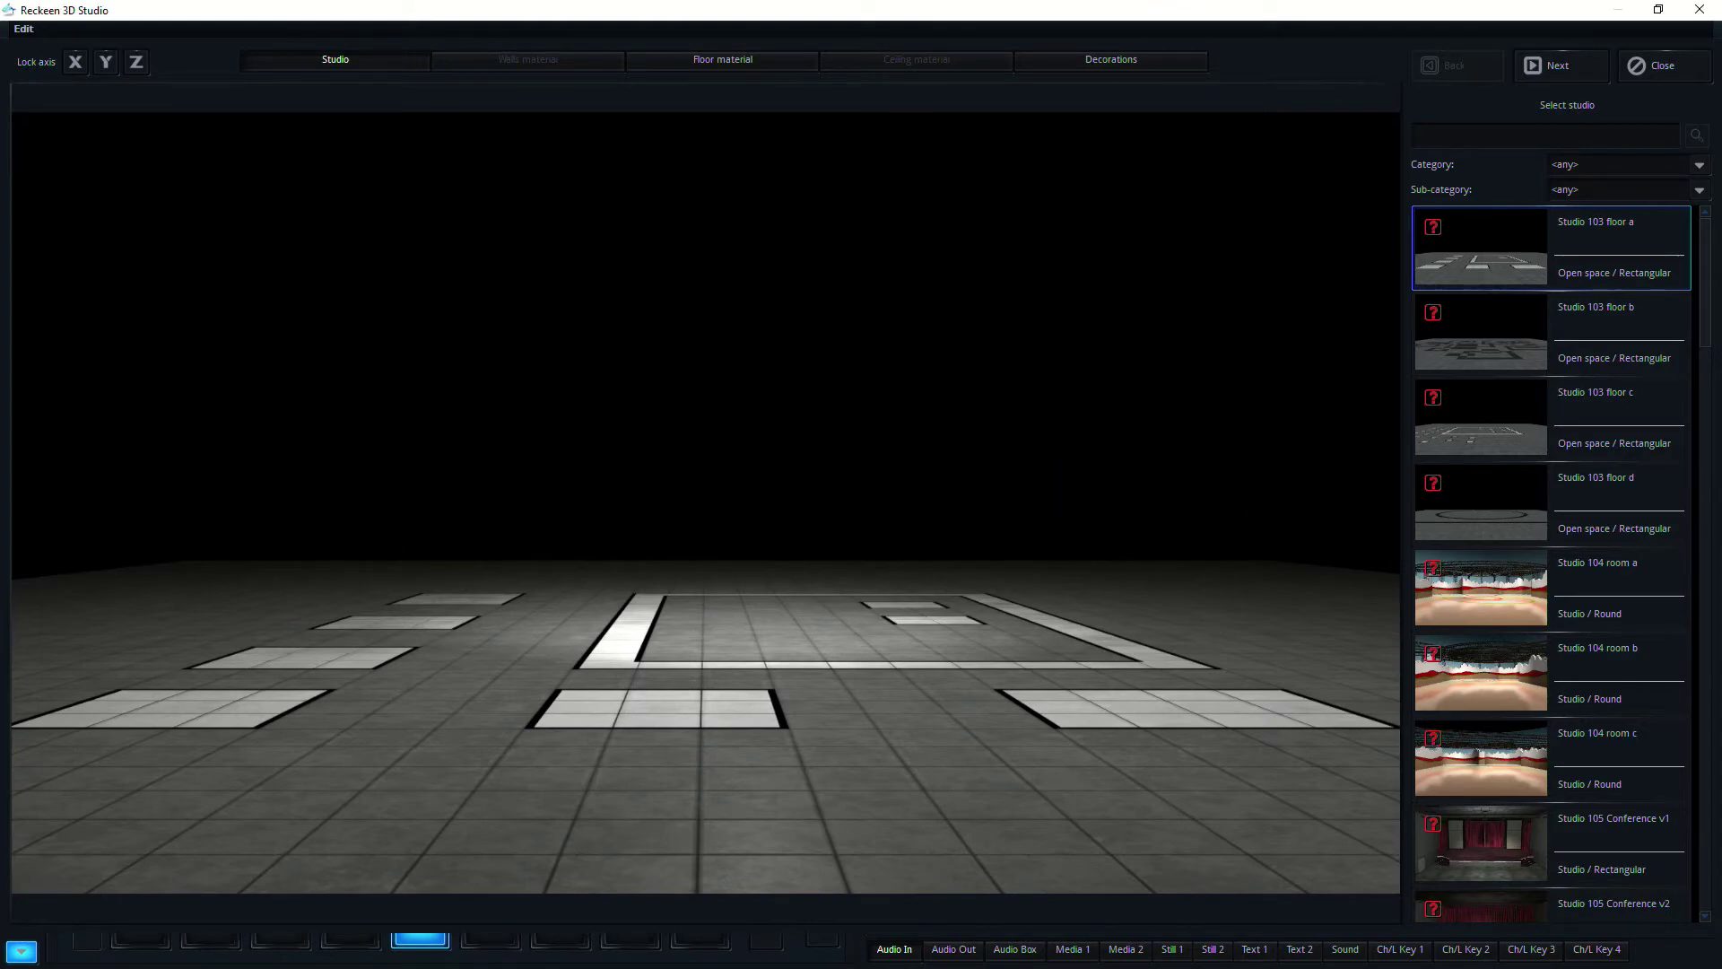
drag(1710, 239, 1687, 653)
mouse_move(1663, 660)
click(1488, 666)
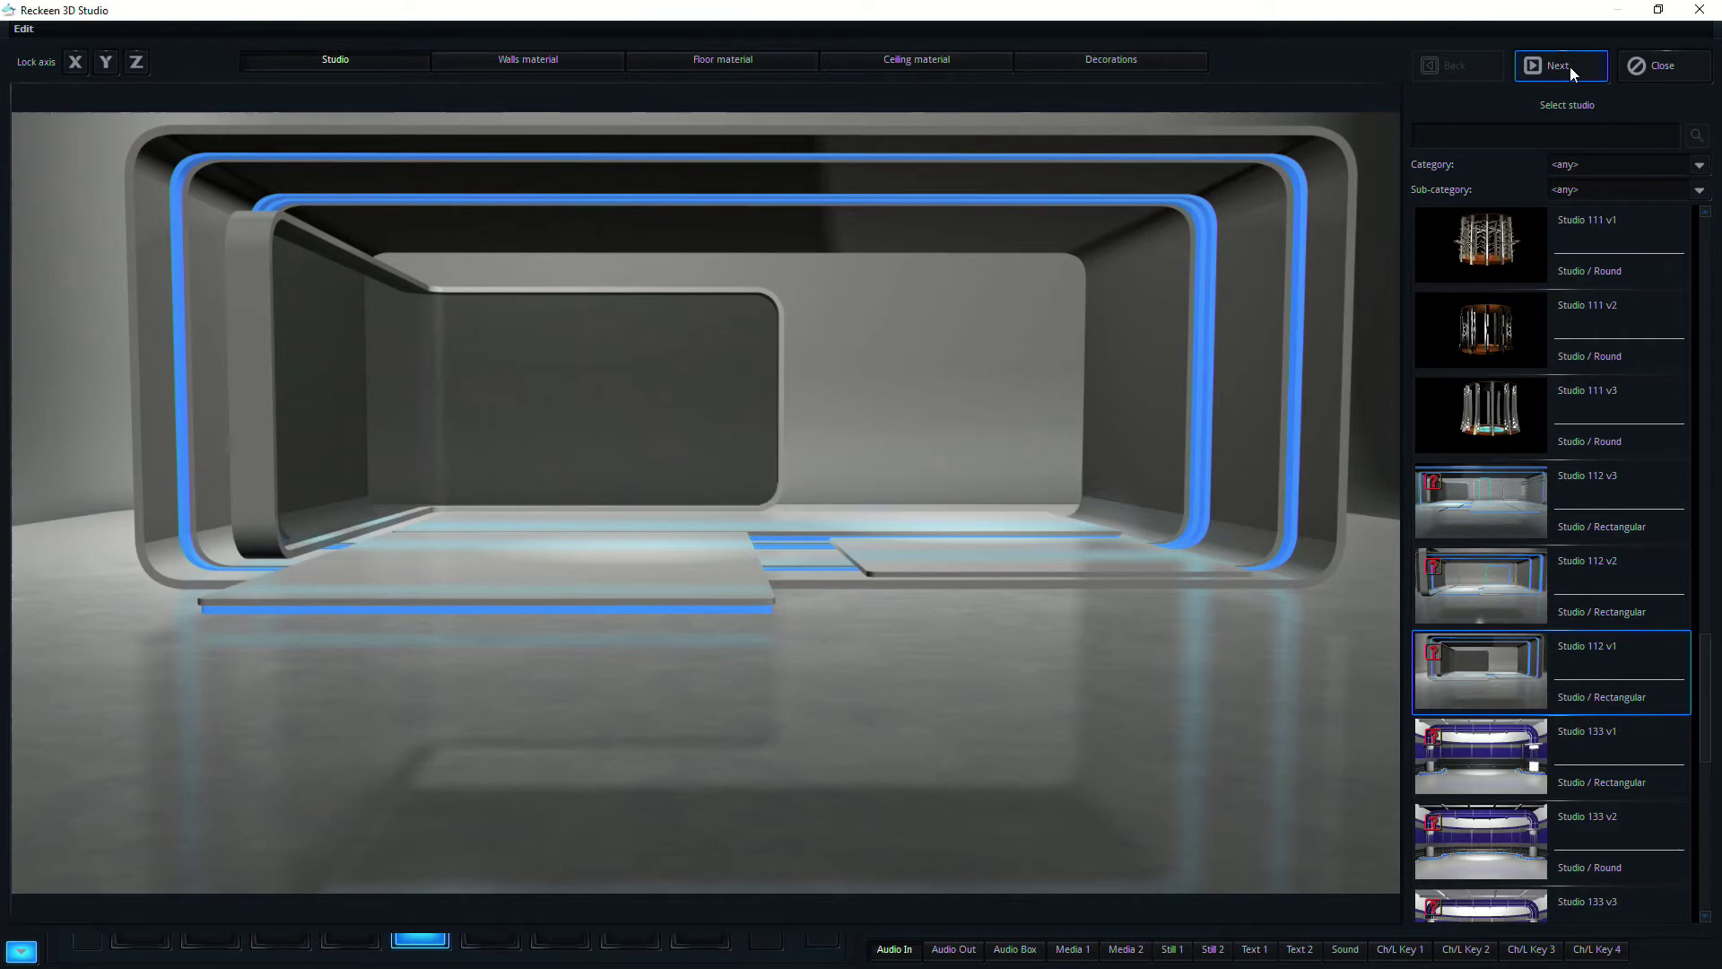
- Give the studio walls an orange material
click(1561, 63)
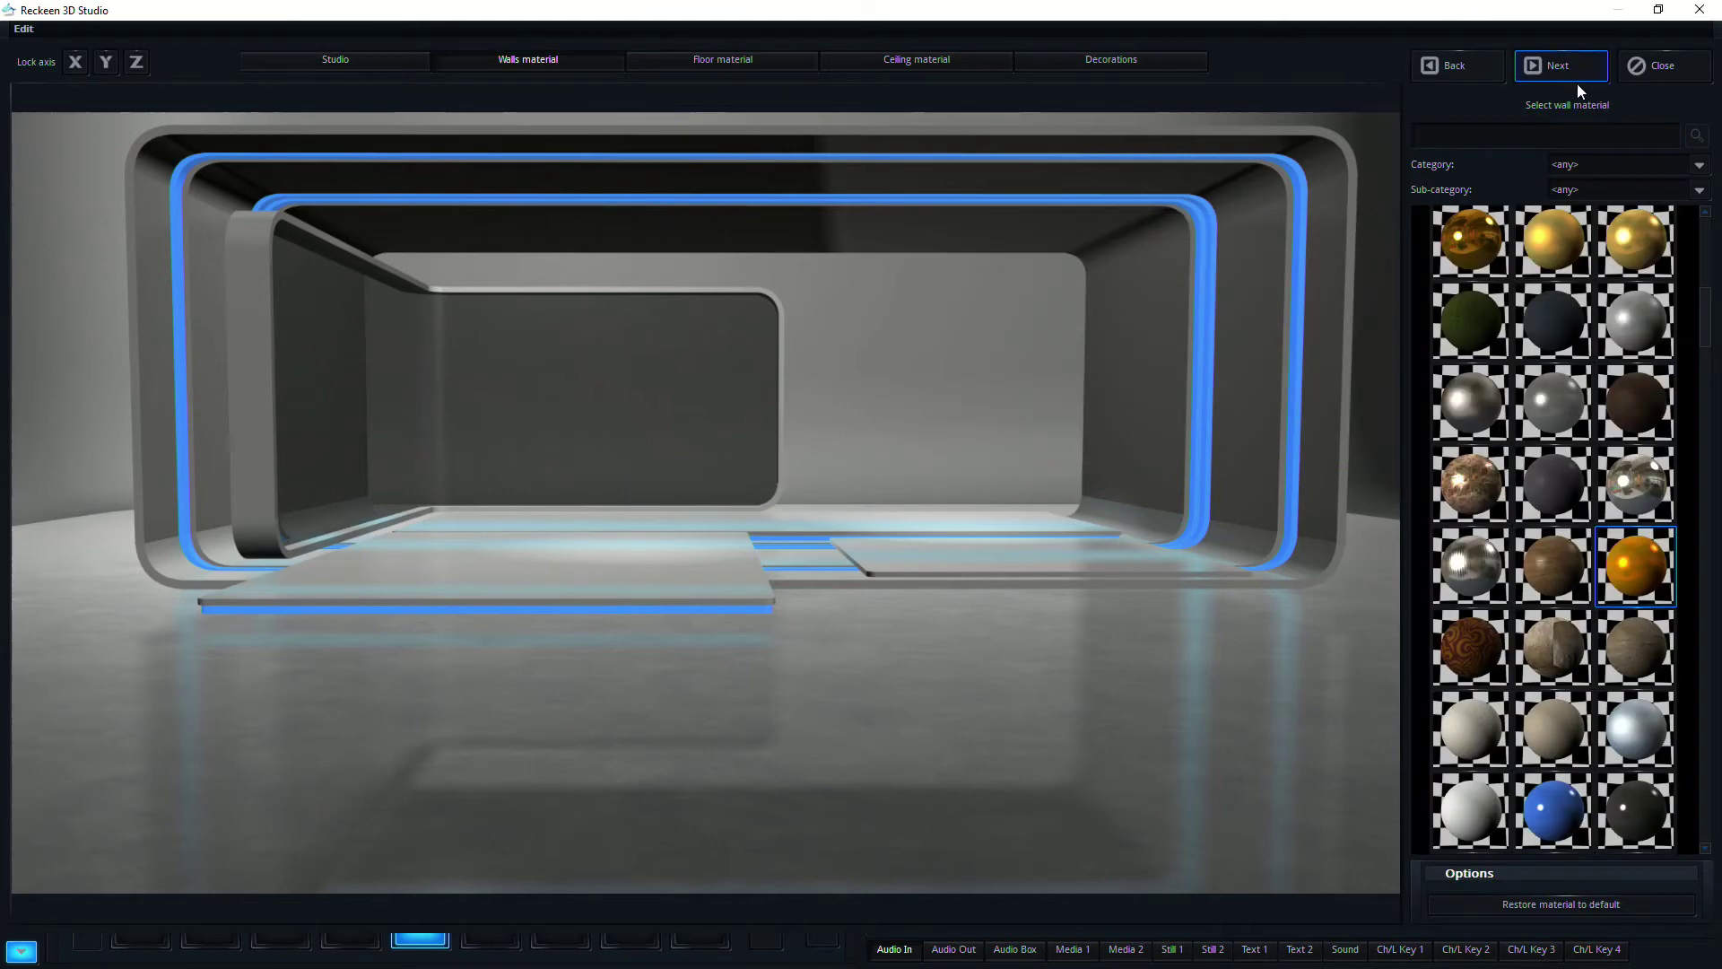
click(1477, 238)
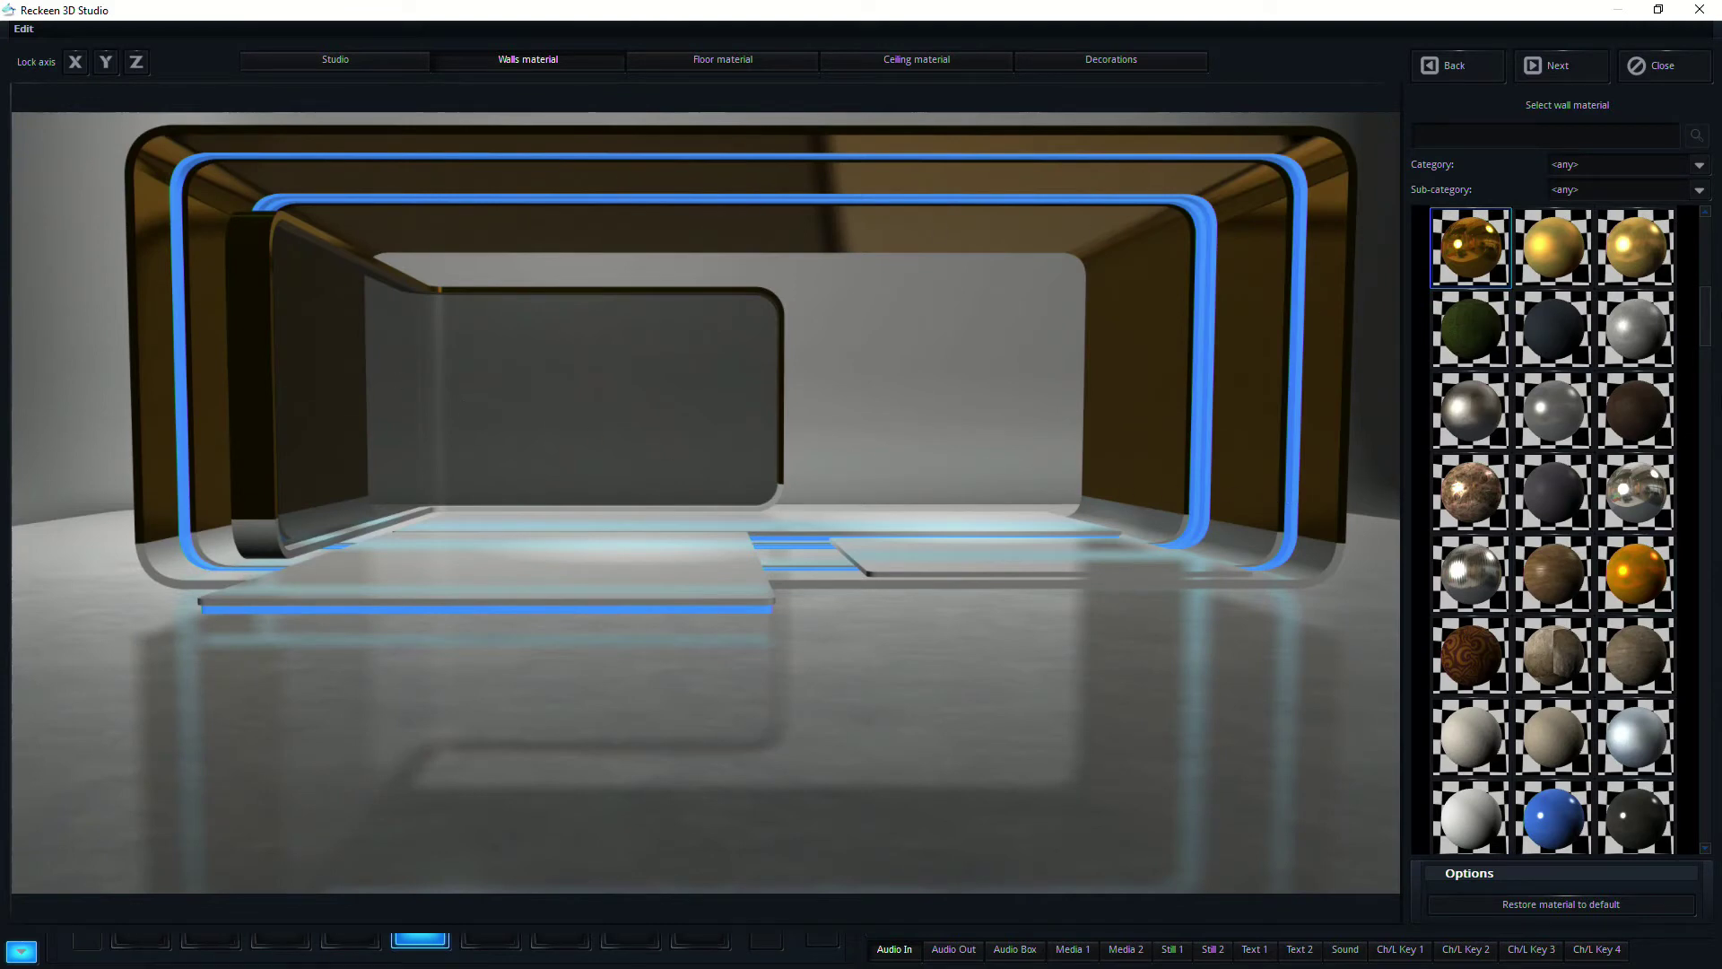
drag(1708, 323, 1701, 254)
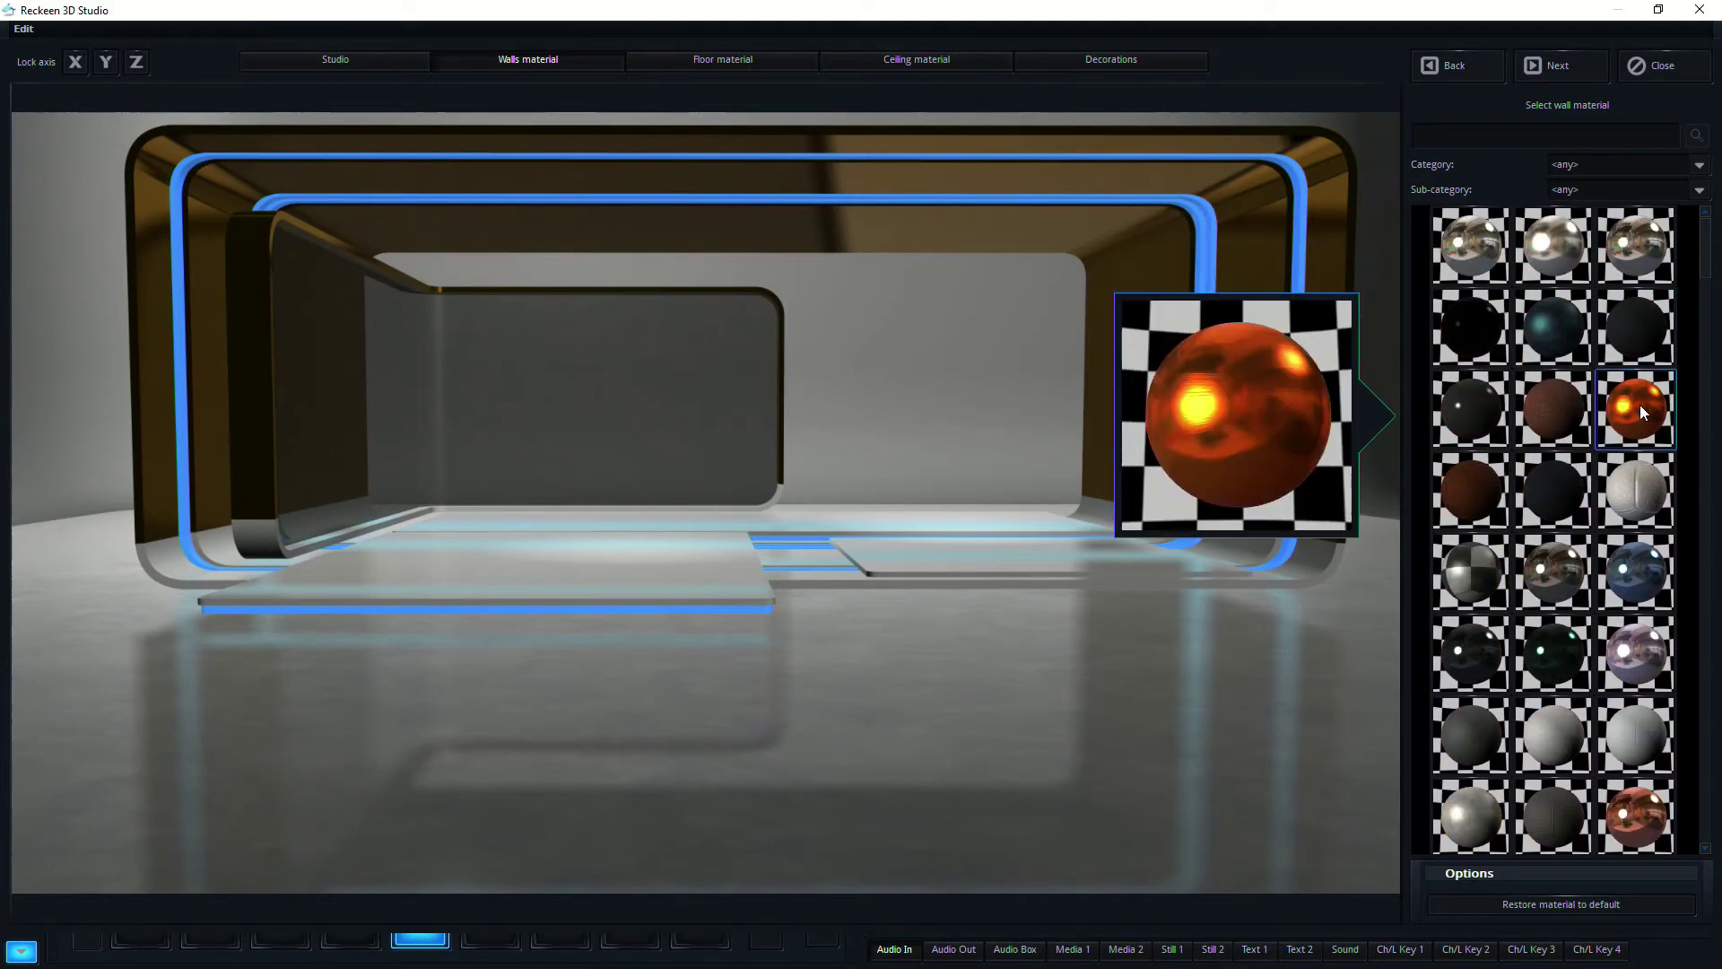
click(1637, 408)
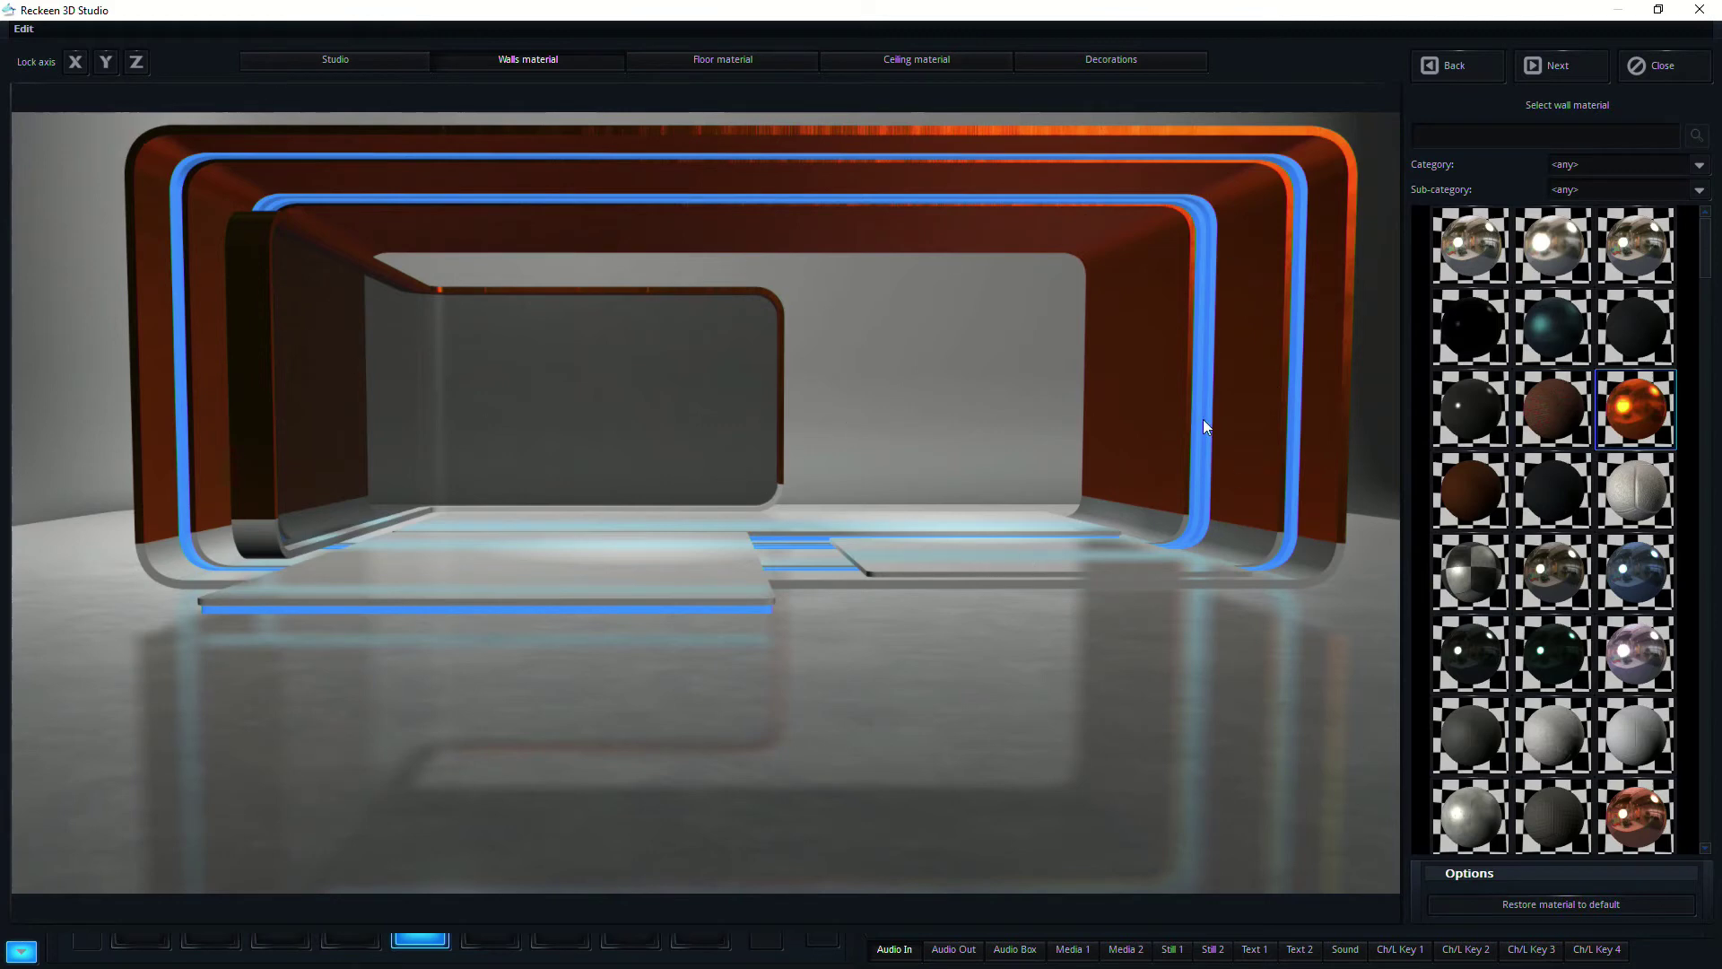
- Give the ceiling a white tiled material, keeping the floor unchanged
click(1557, 72)
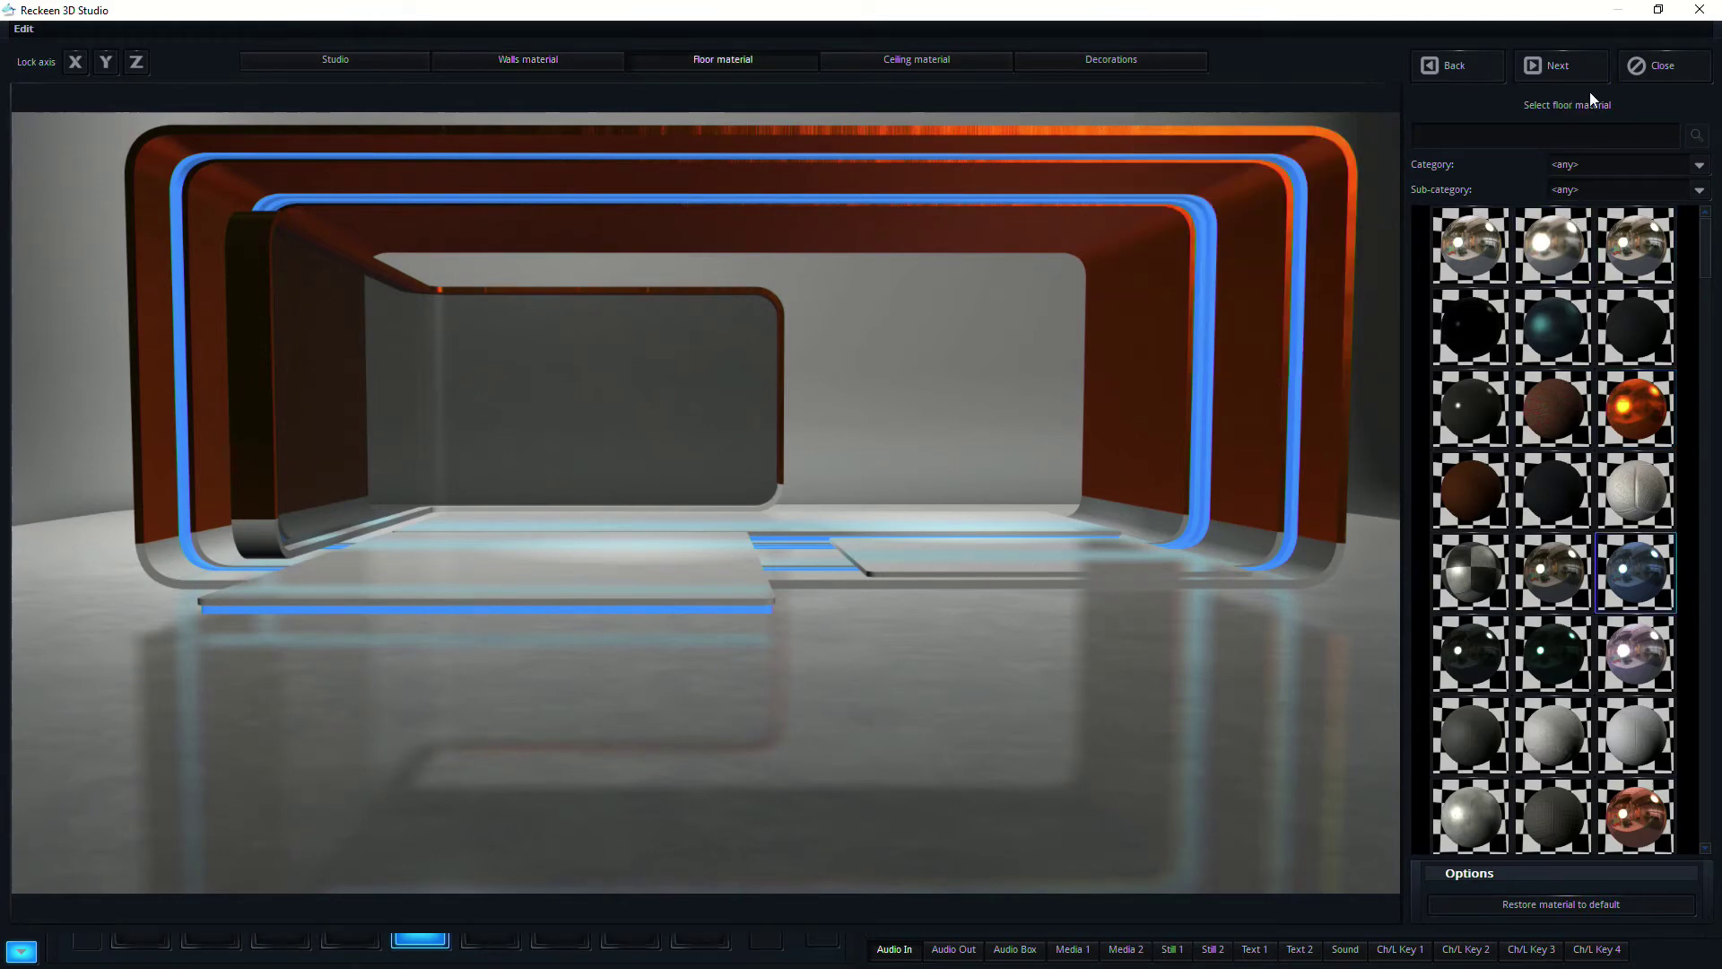
click(1563, 62)
click(1552, 327)
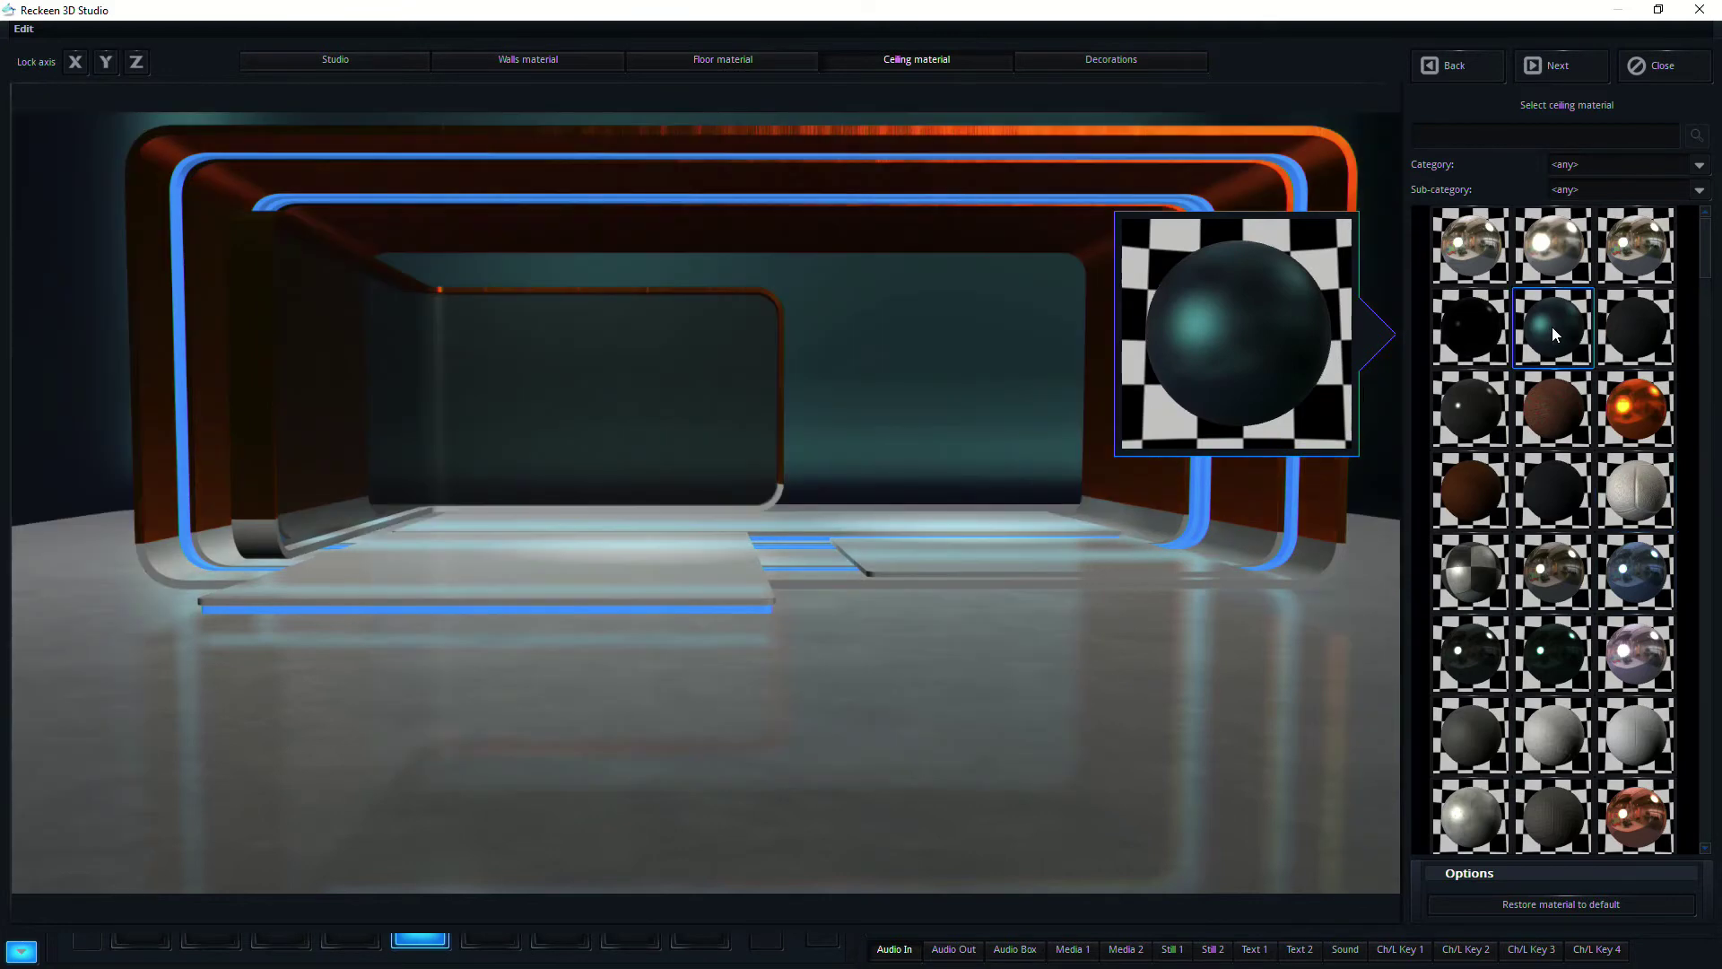
click(1635, 490)
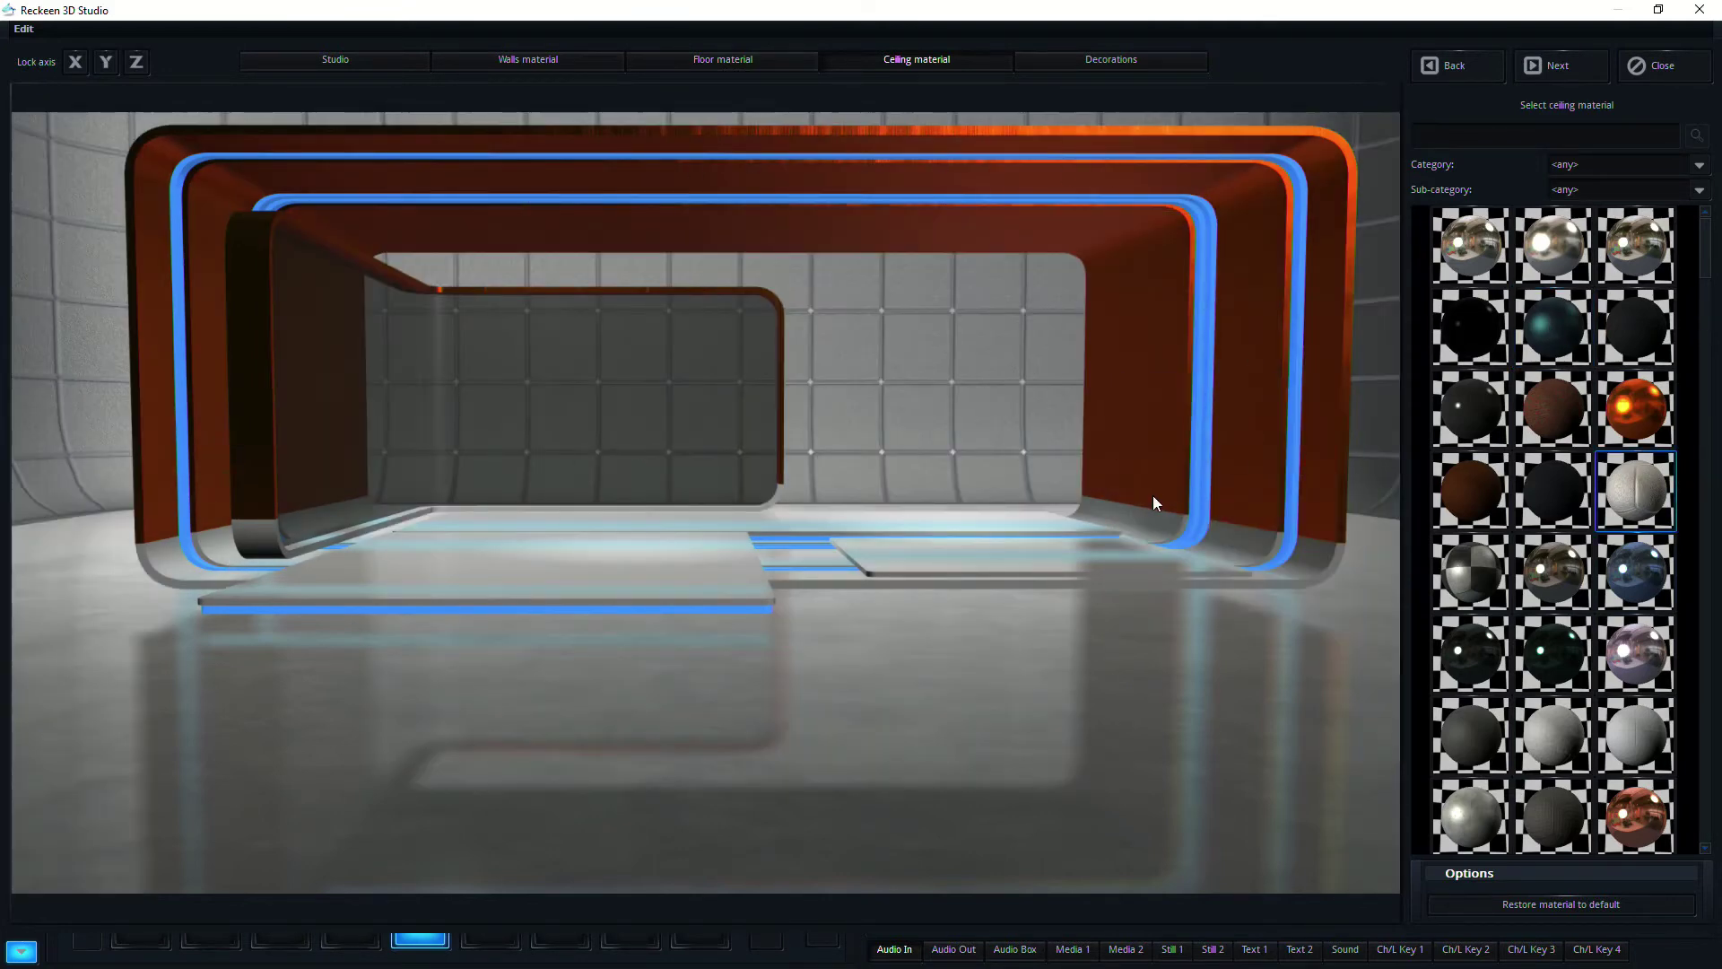
click(1566, 69)
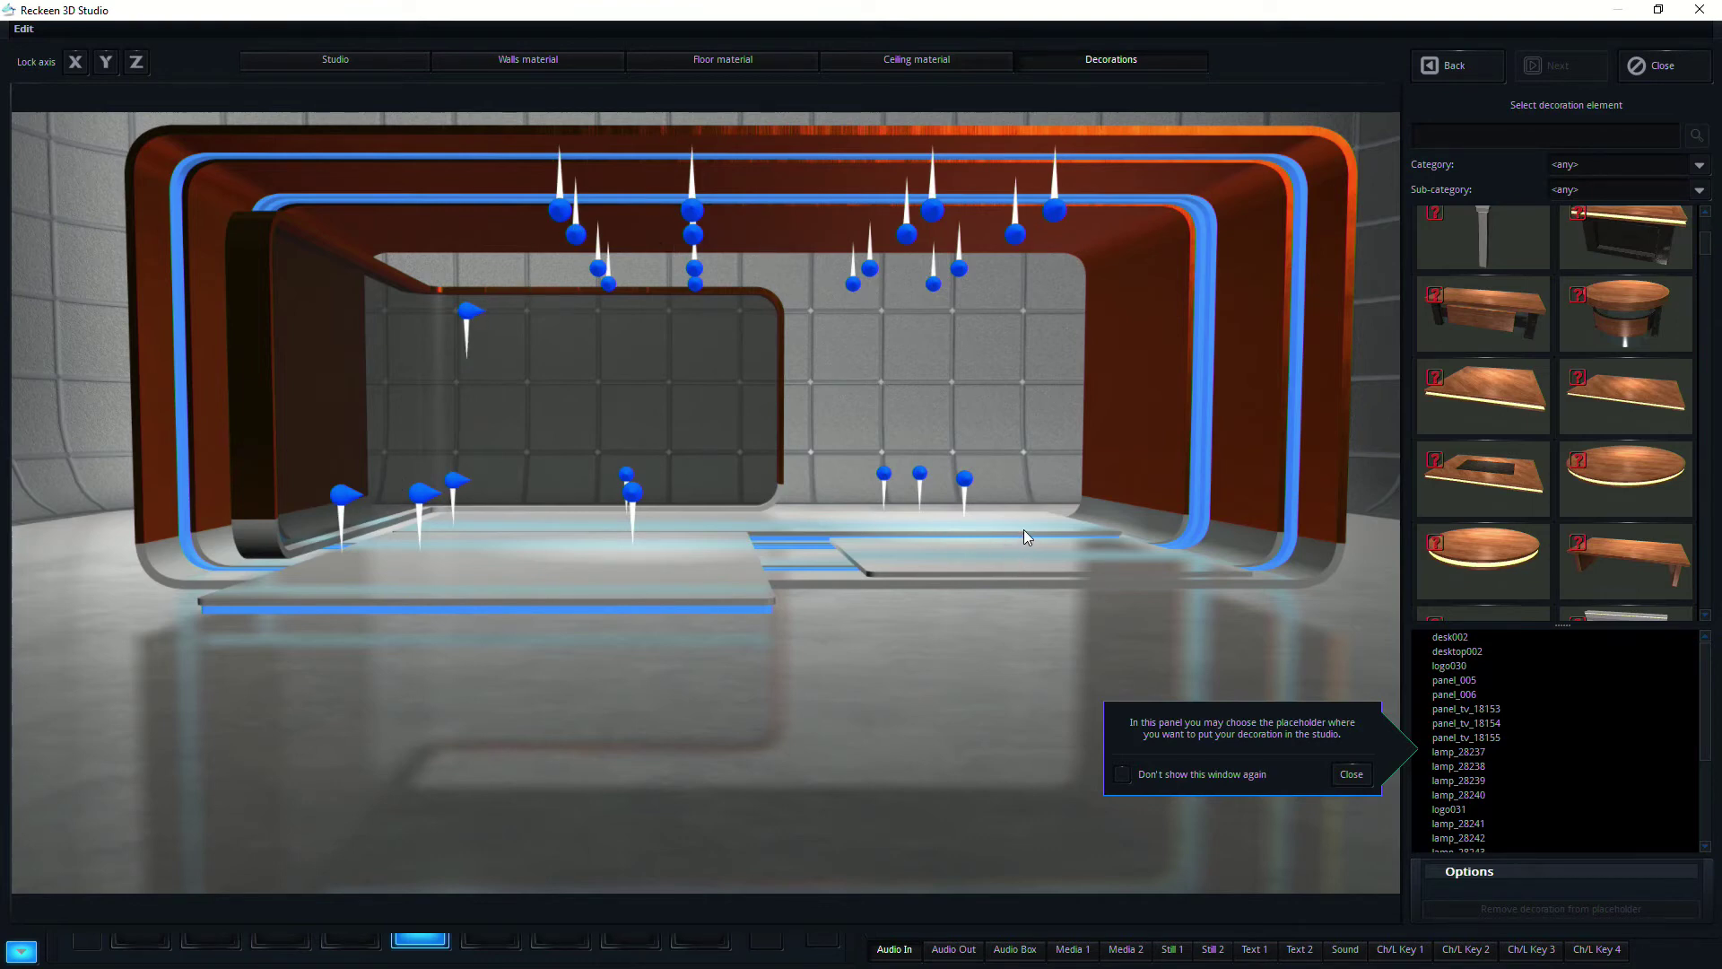
- Place a wooden bench at the back-centre placeholder
click(1660, 558)
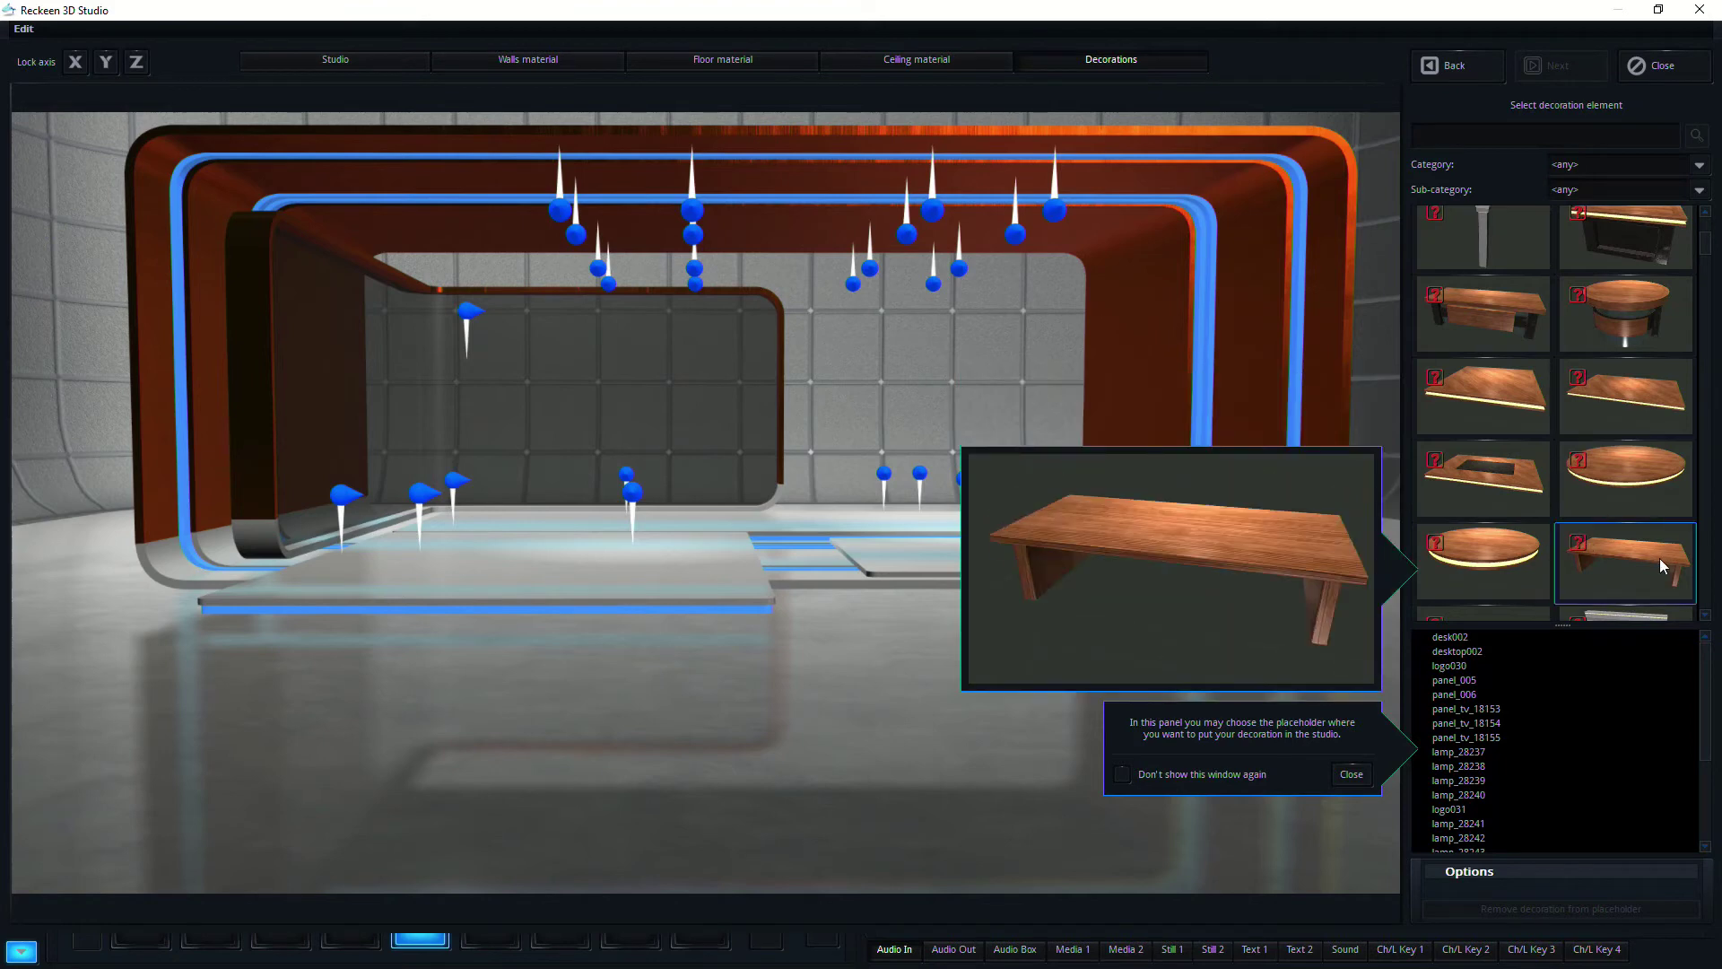
click(920, 475)
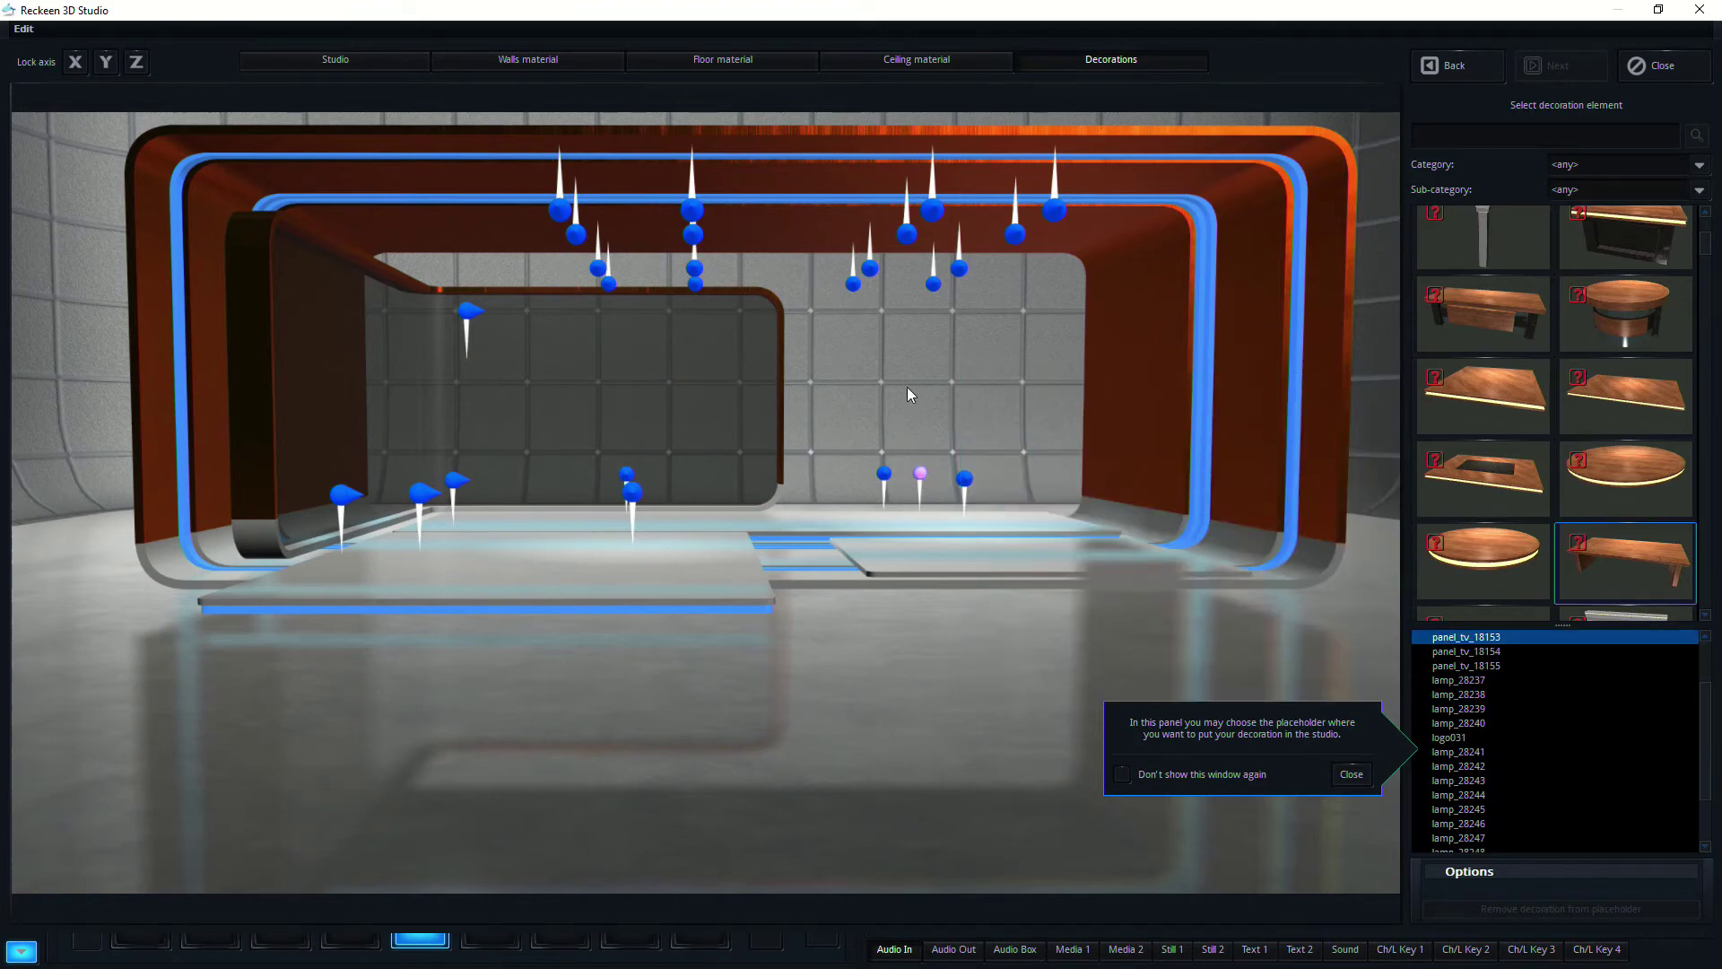
click(626, 475)
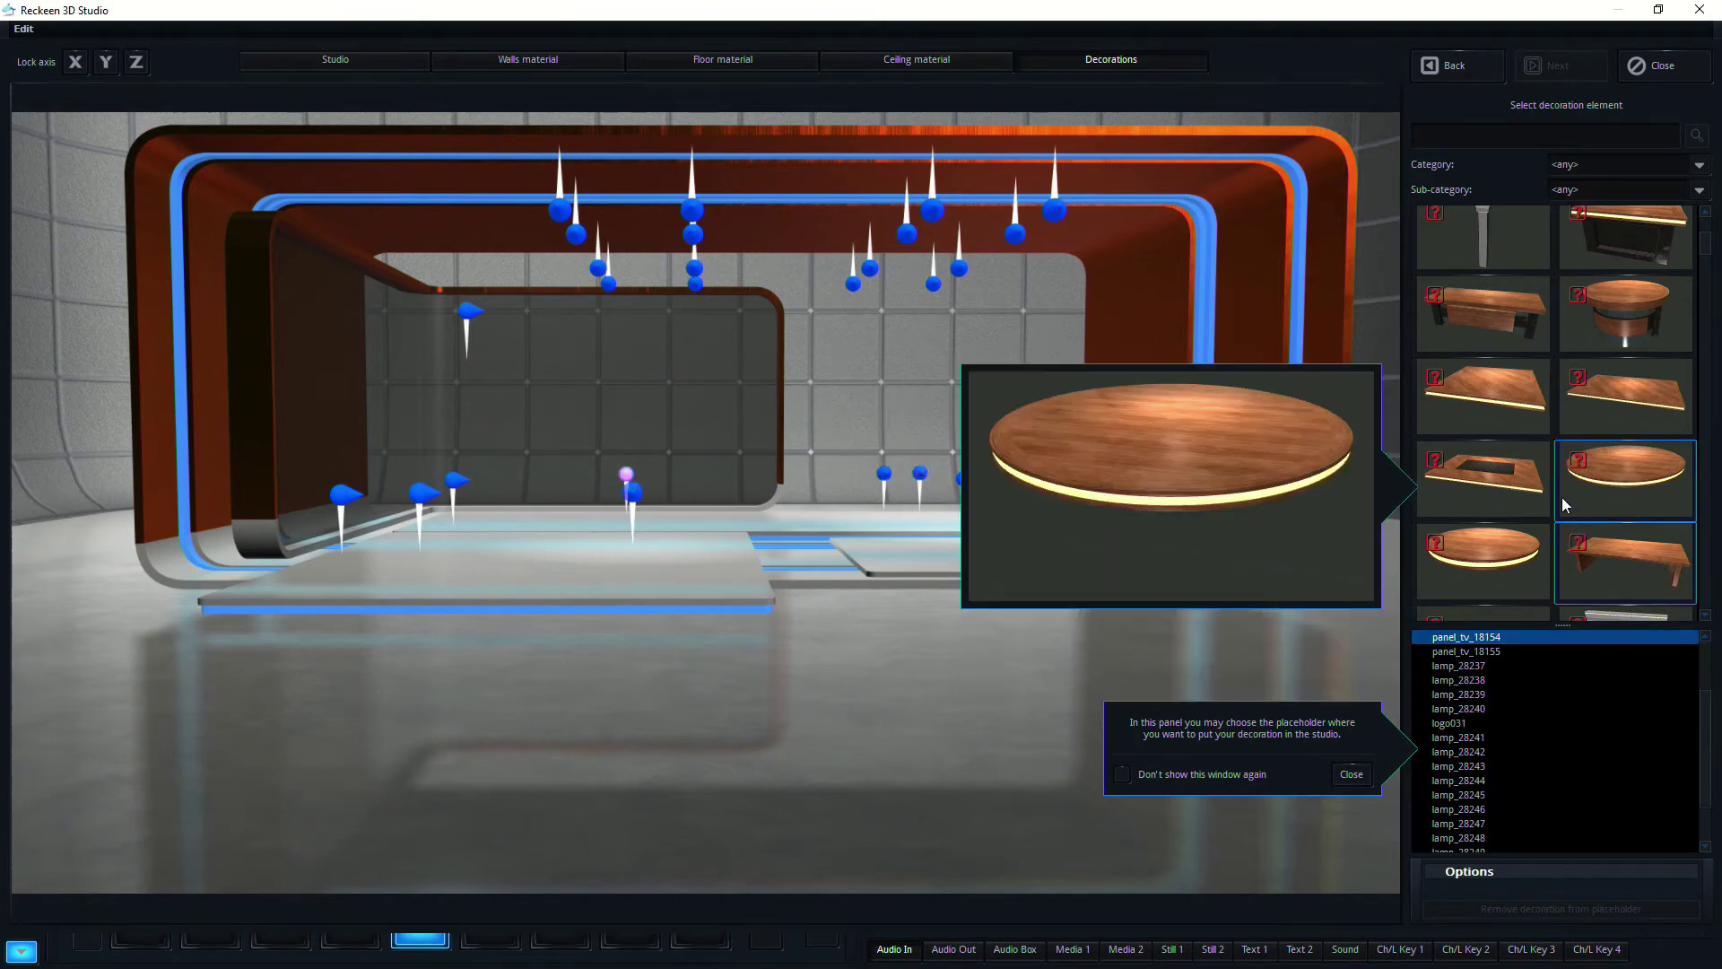
mouse_move(1593, 538)
click(1610, 552)
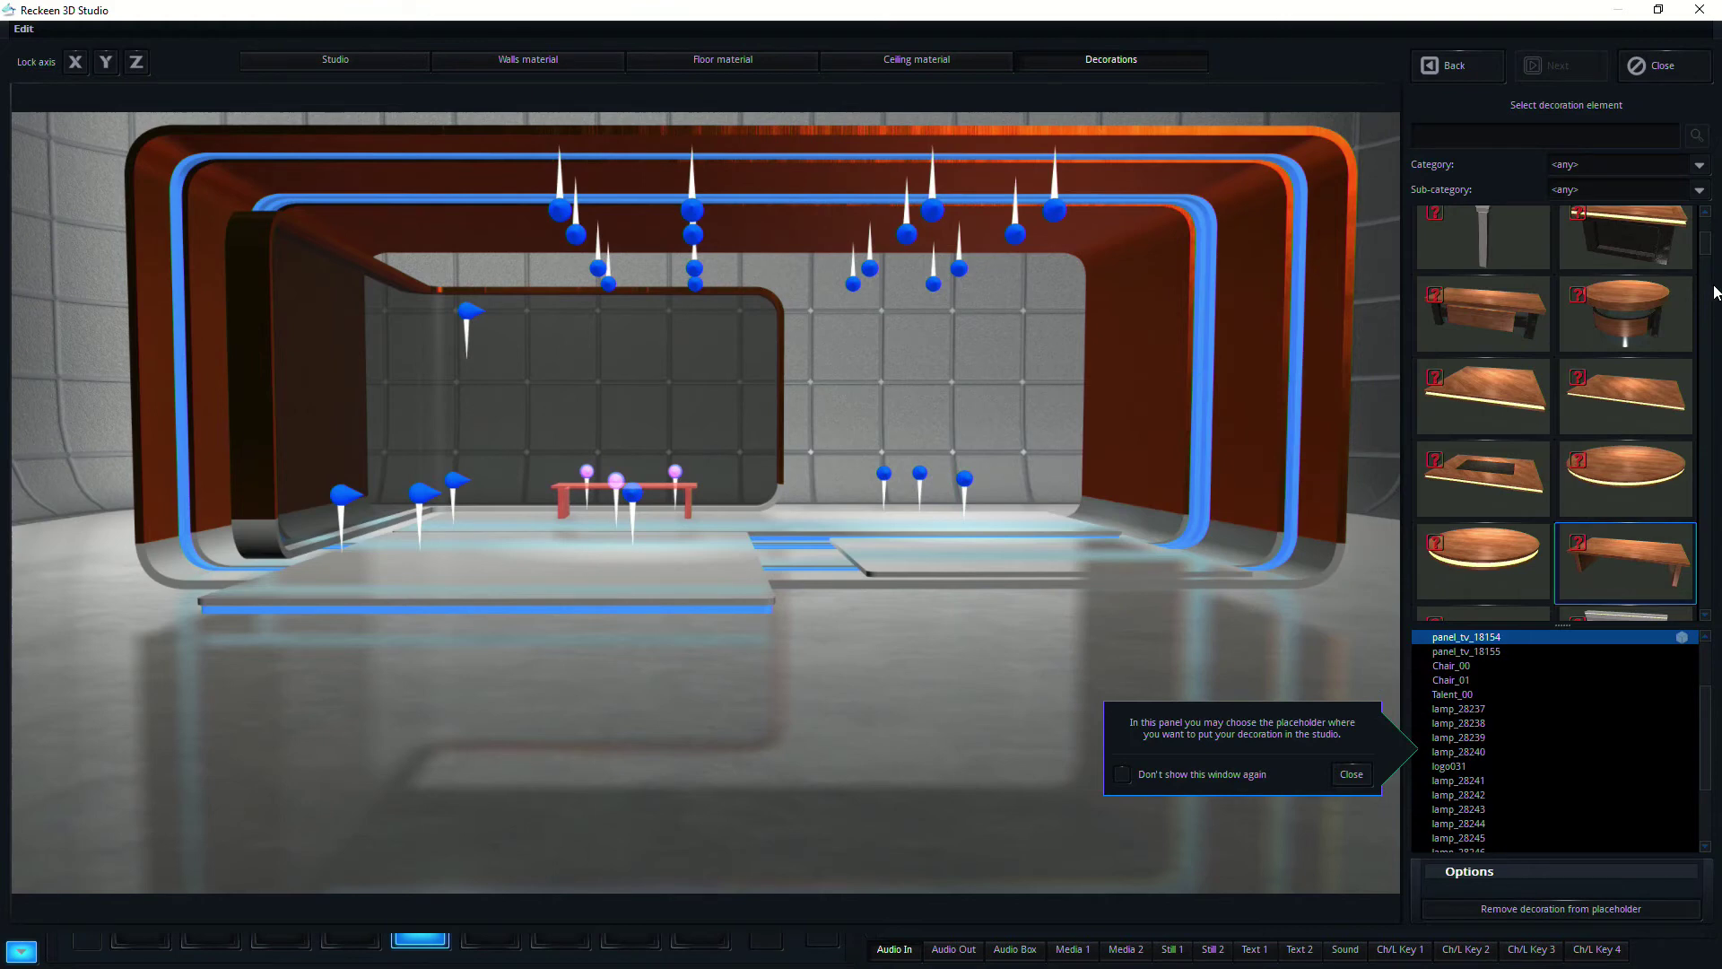
- Filter decorations to Desk and place the round desk on the left spot
scroll(1704, 260, down, 5)
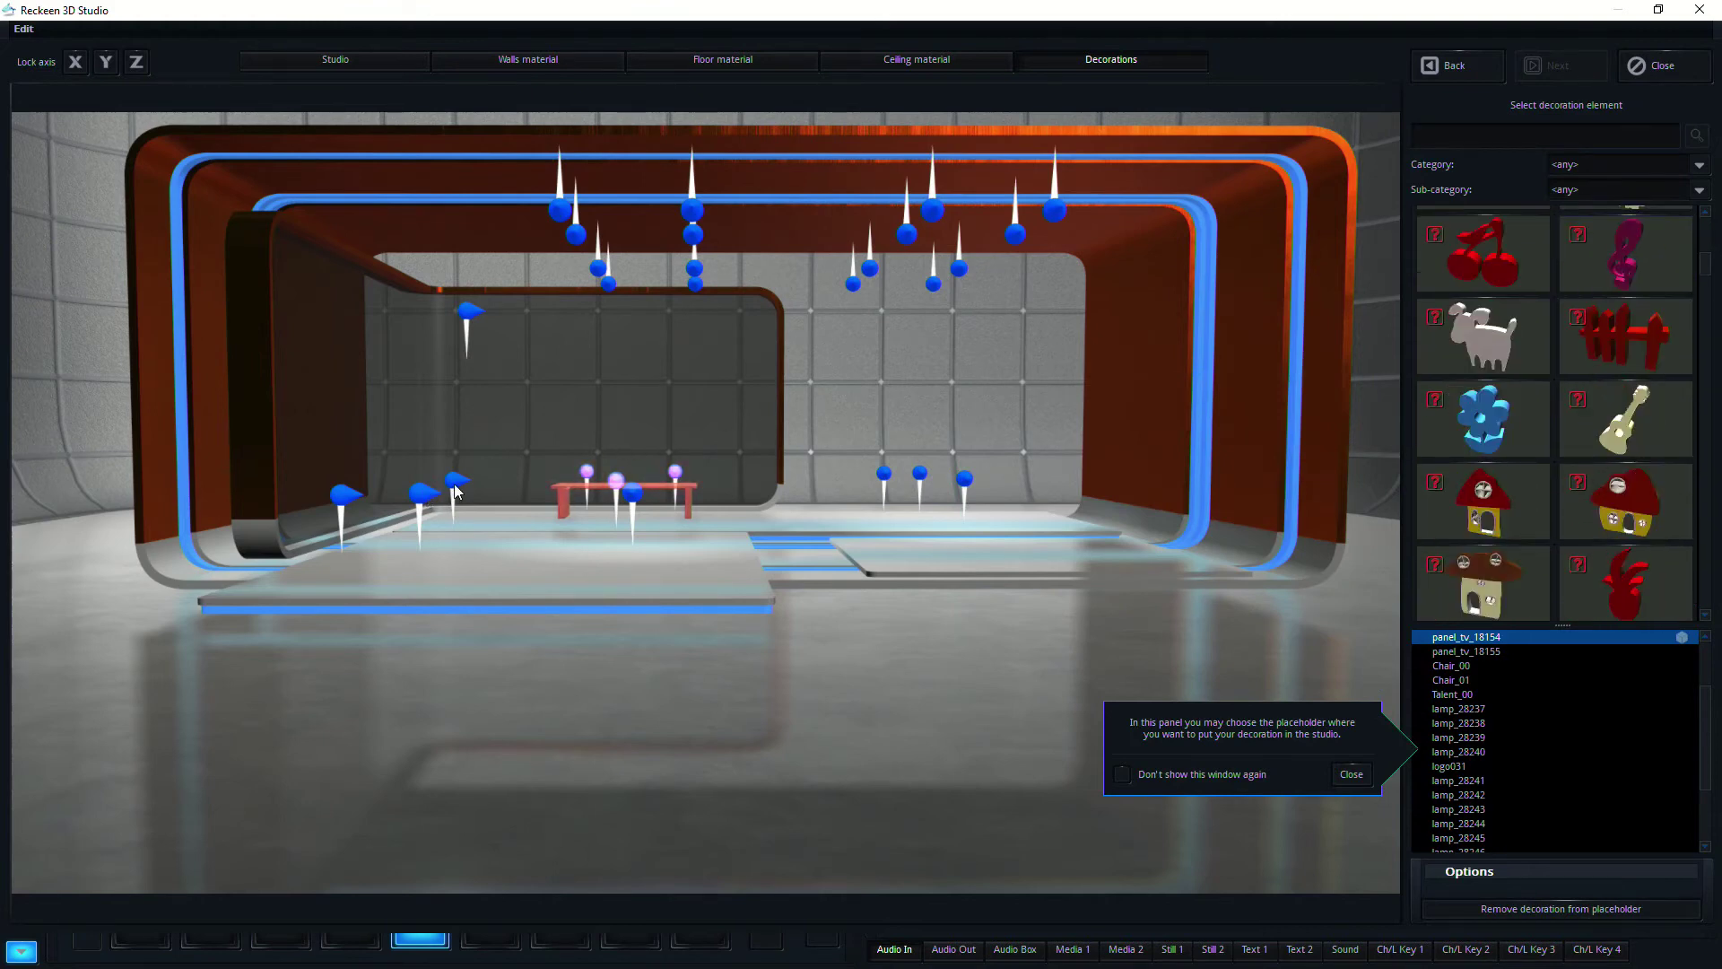
click(1603, 165)
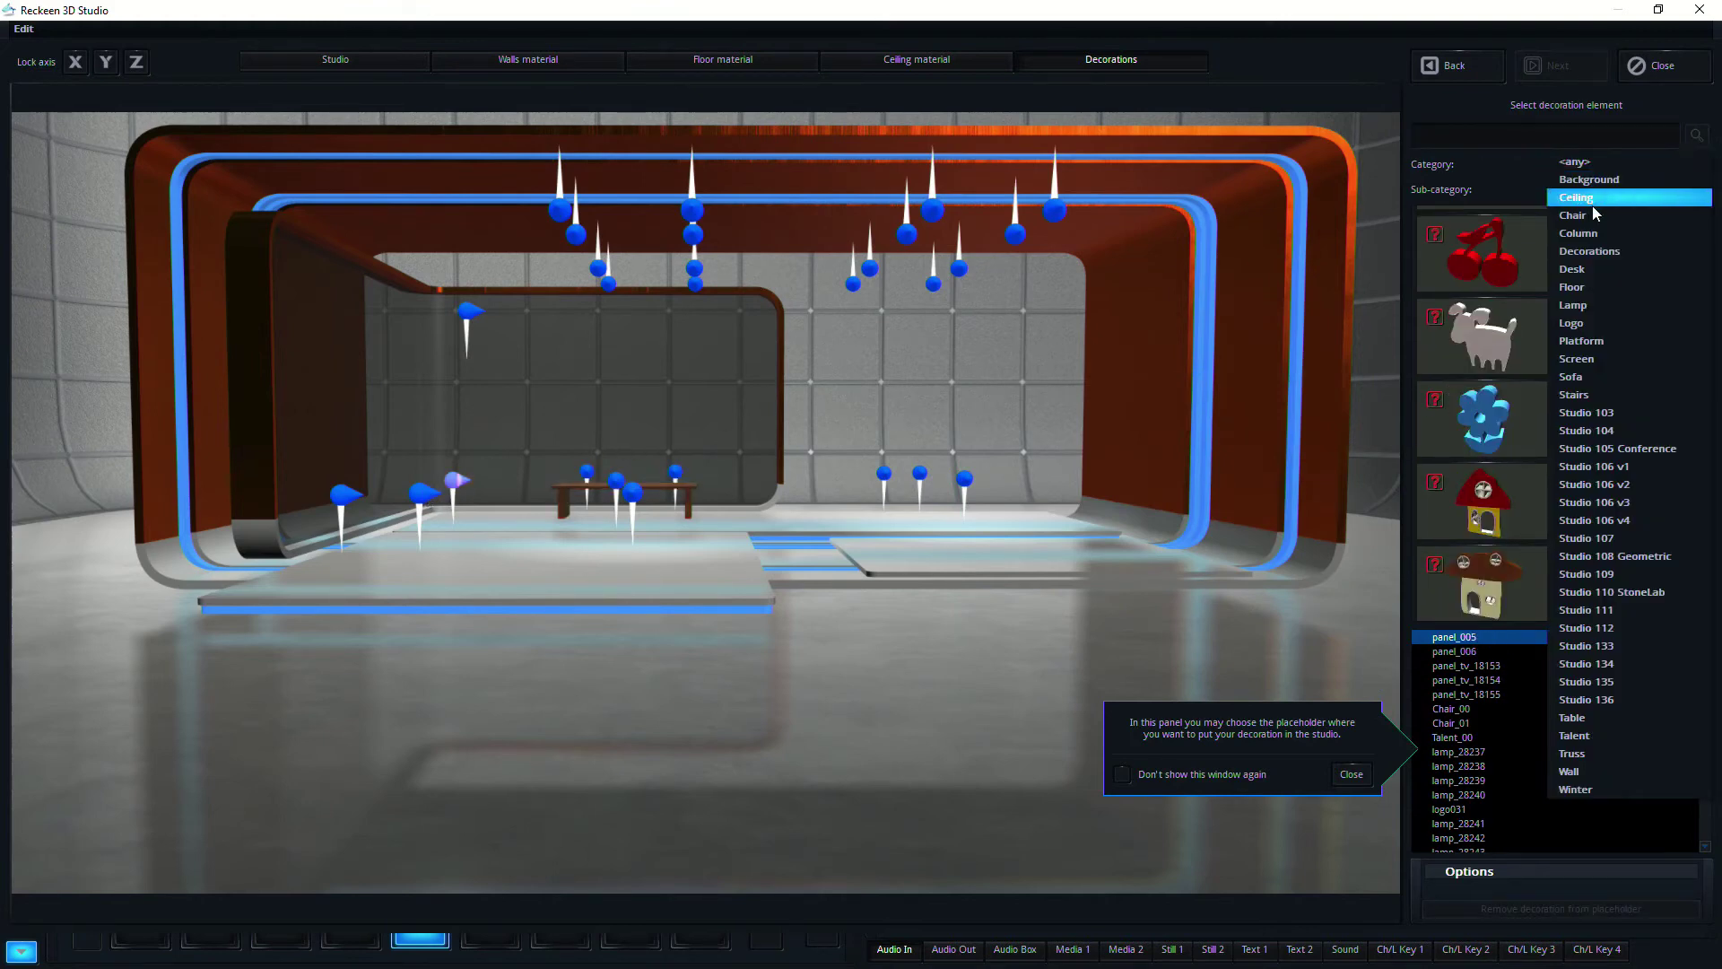
click(1576, 269)
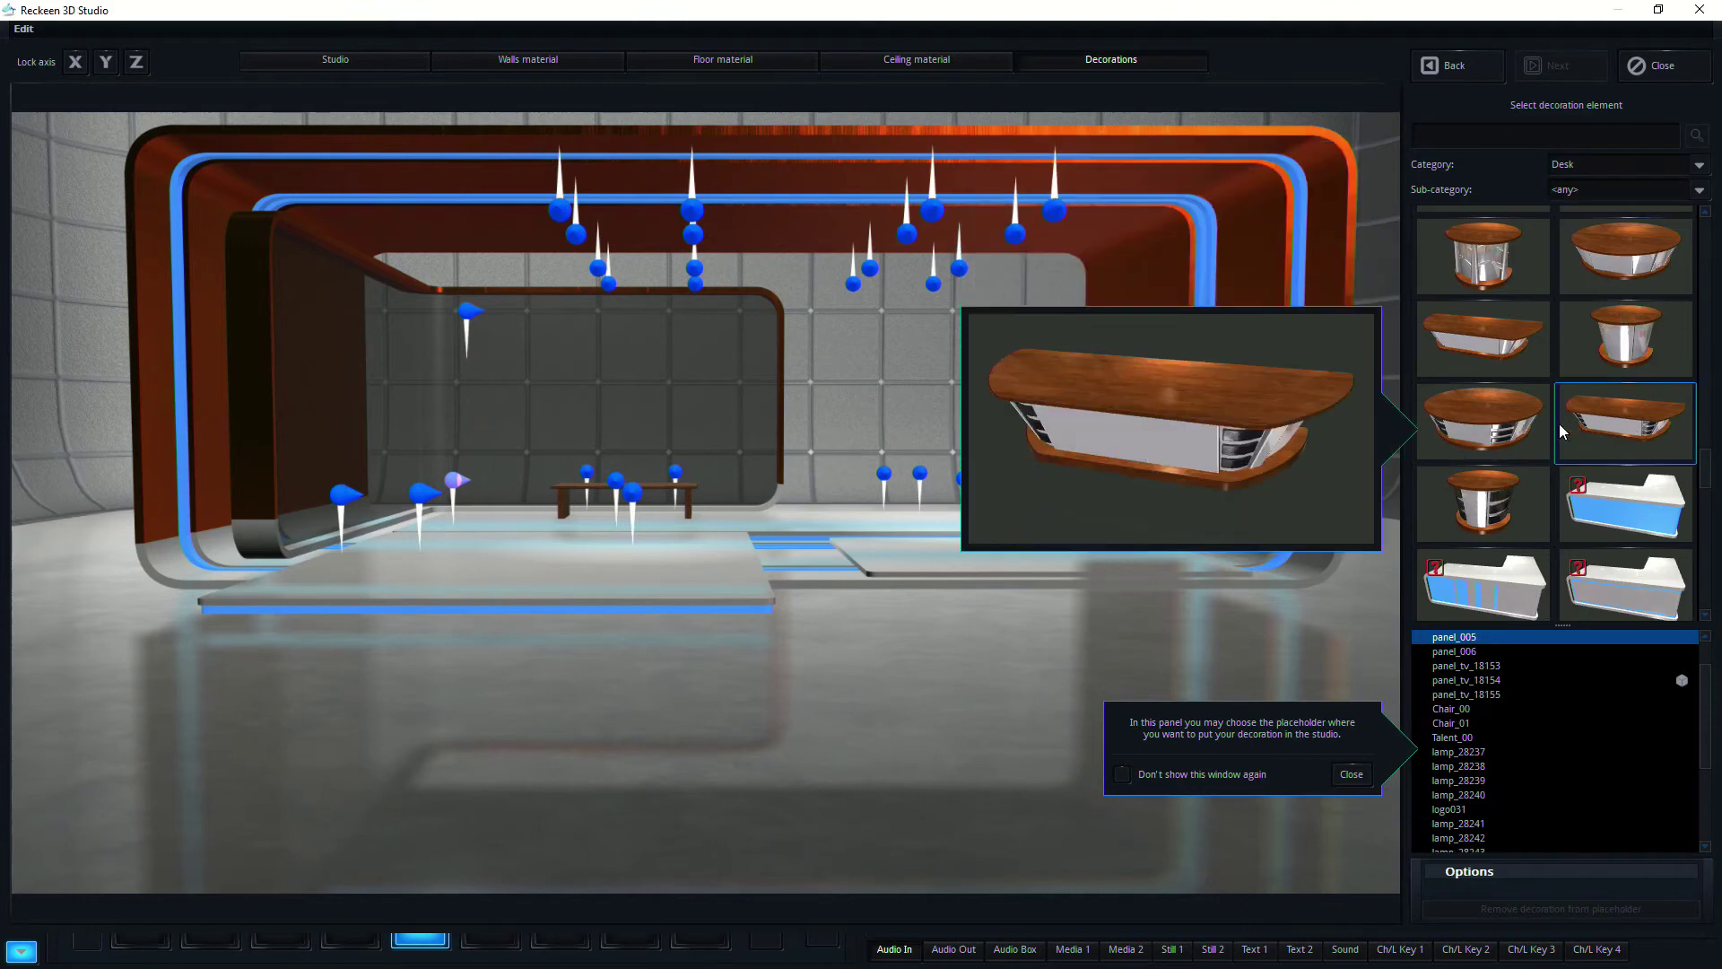
click(1515, 430)
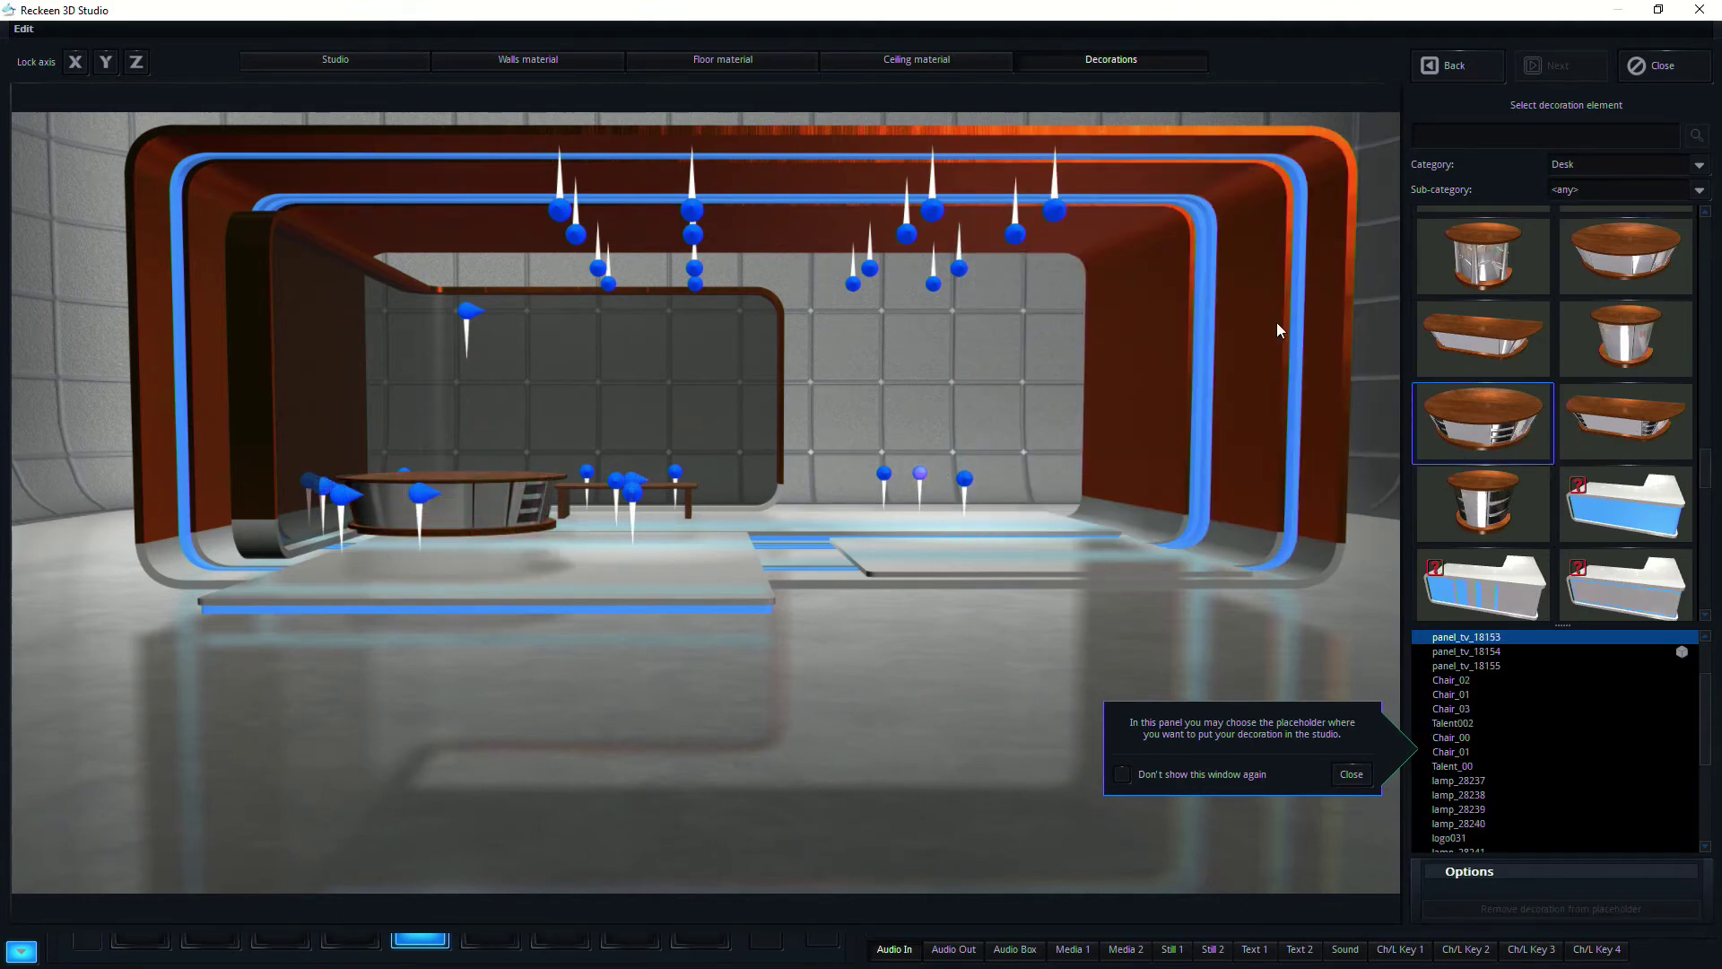
- Place Screen B on the right and cover the back wall with the Studio 108 Geometric diamond panel
click(1597, 164)
click(1580, 252)
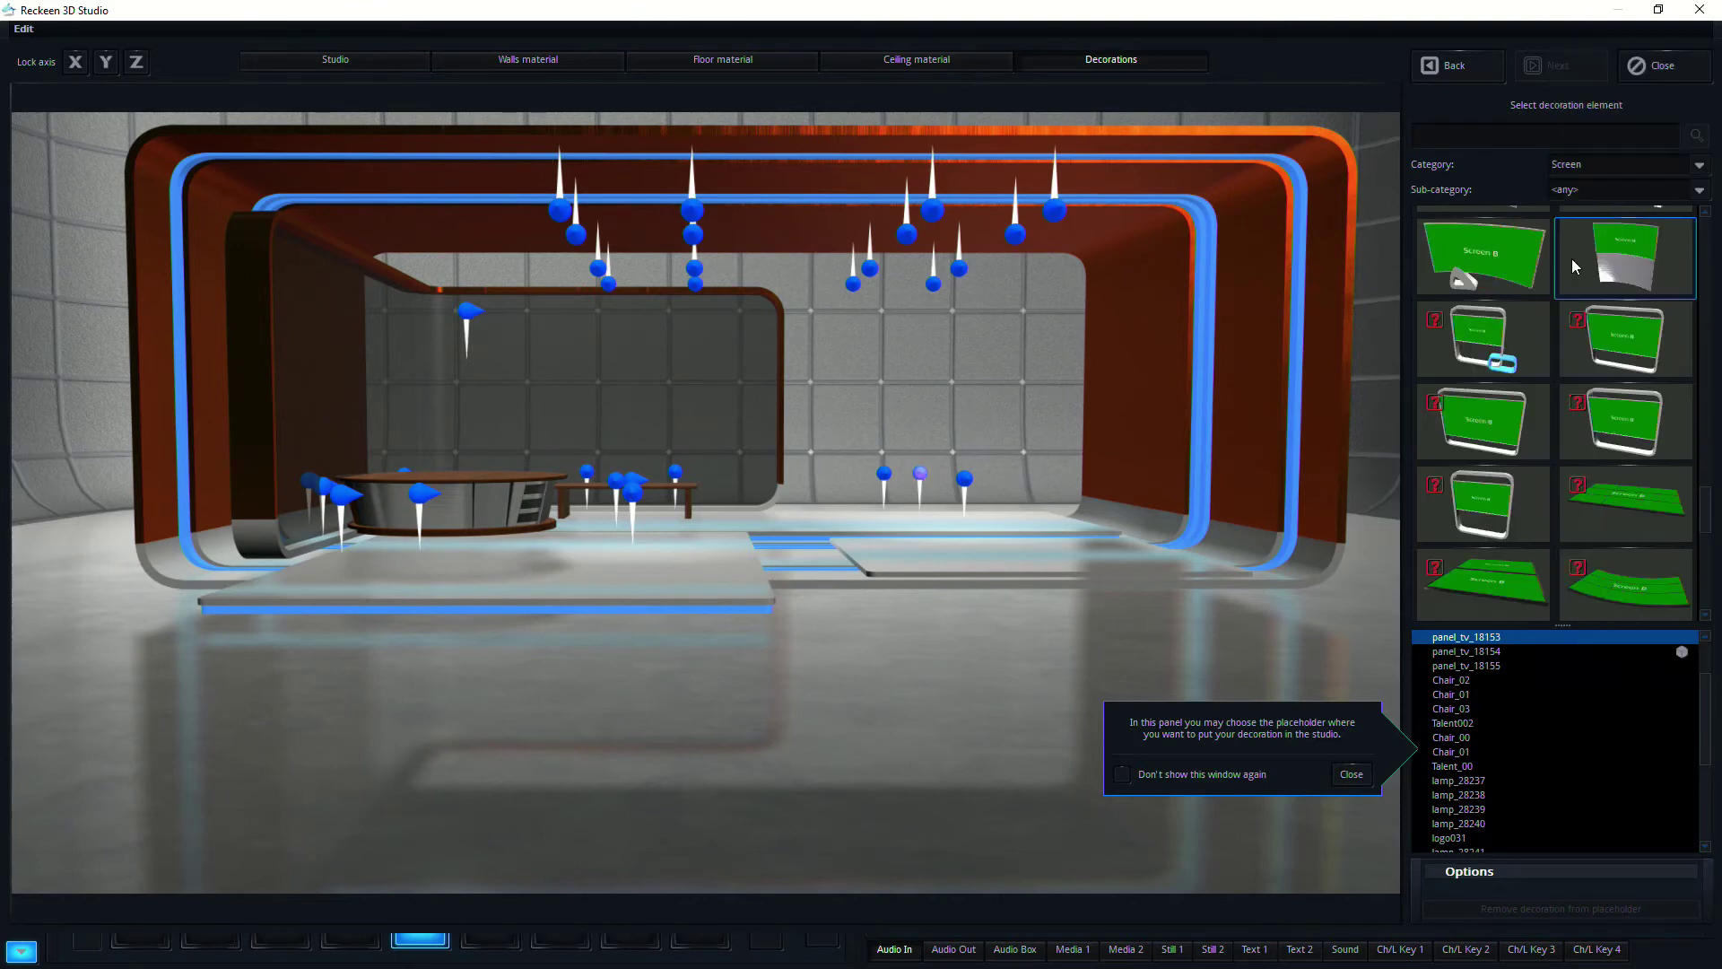
click(1520, 415)
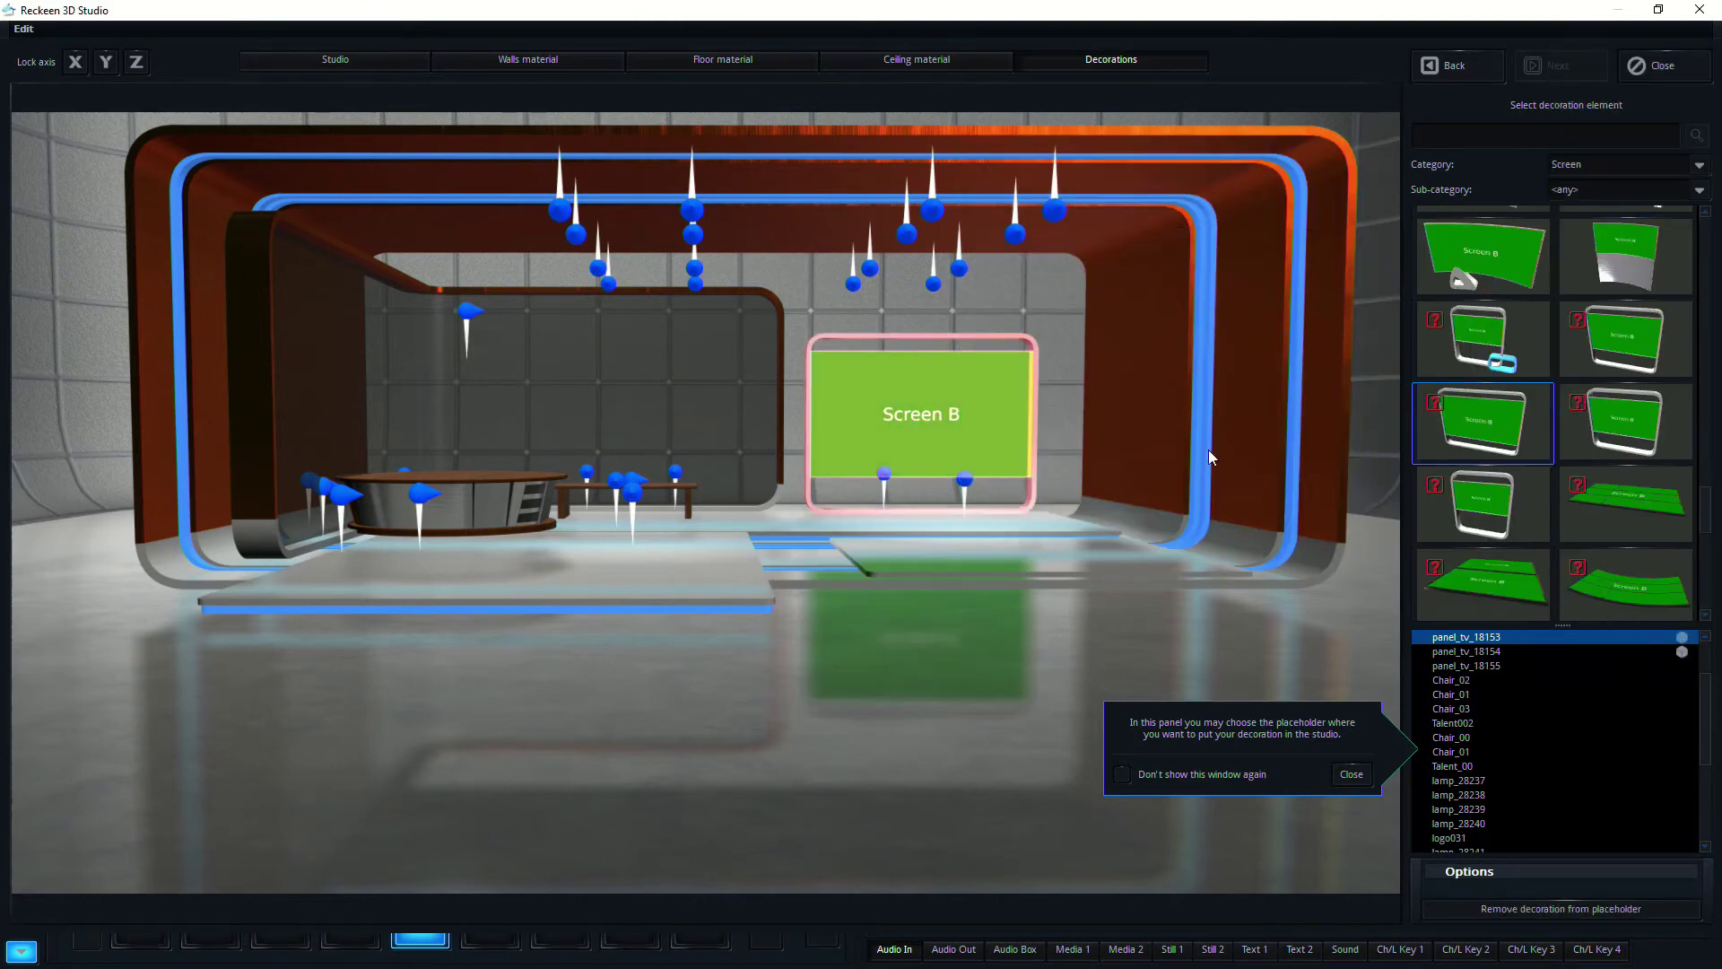
click(1619, 163)
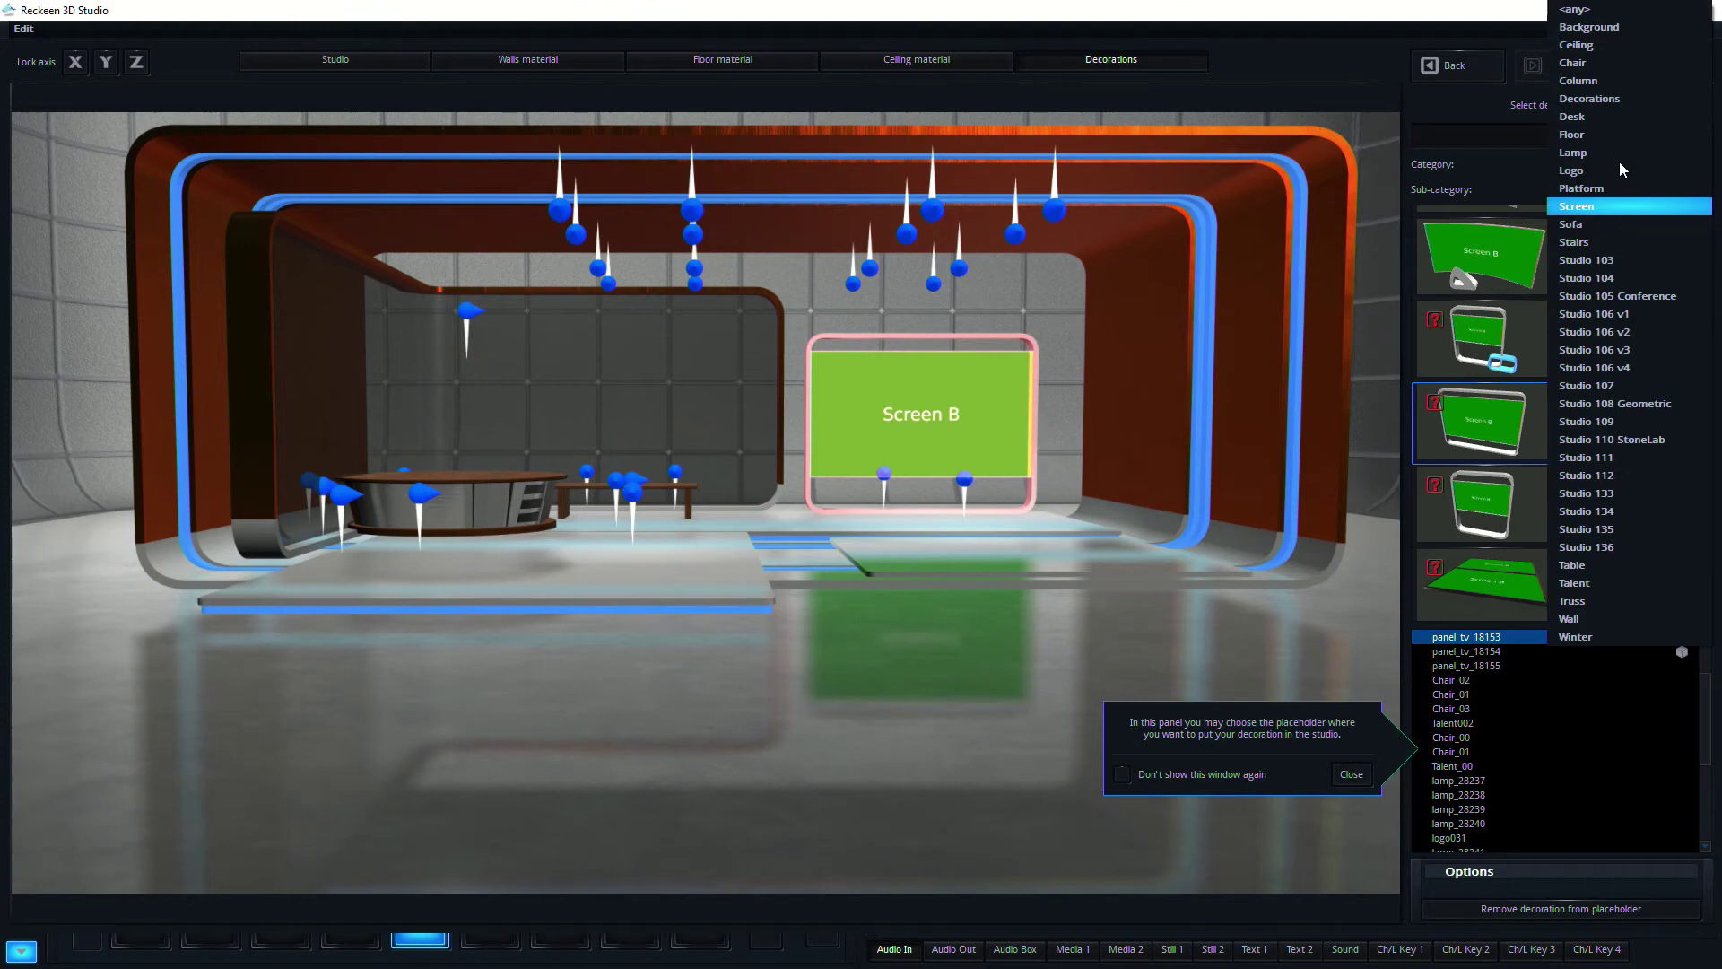
click(1606, 403)
mouse_move(1606, 408)
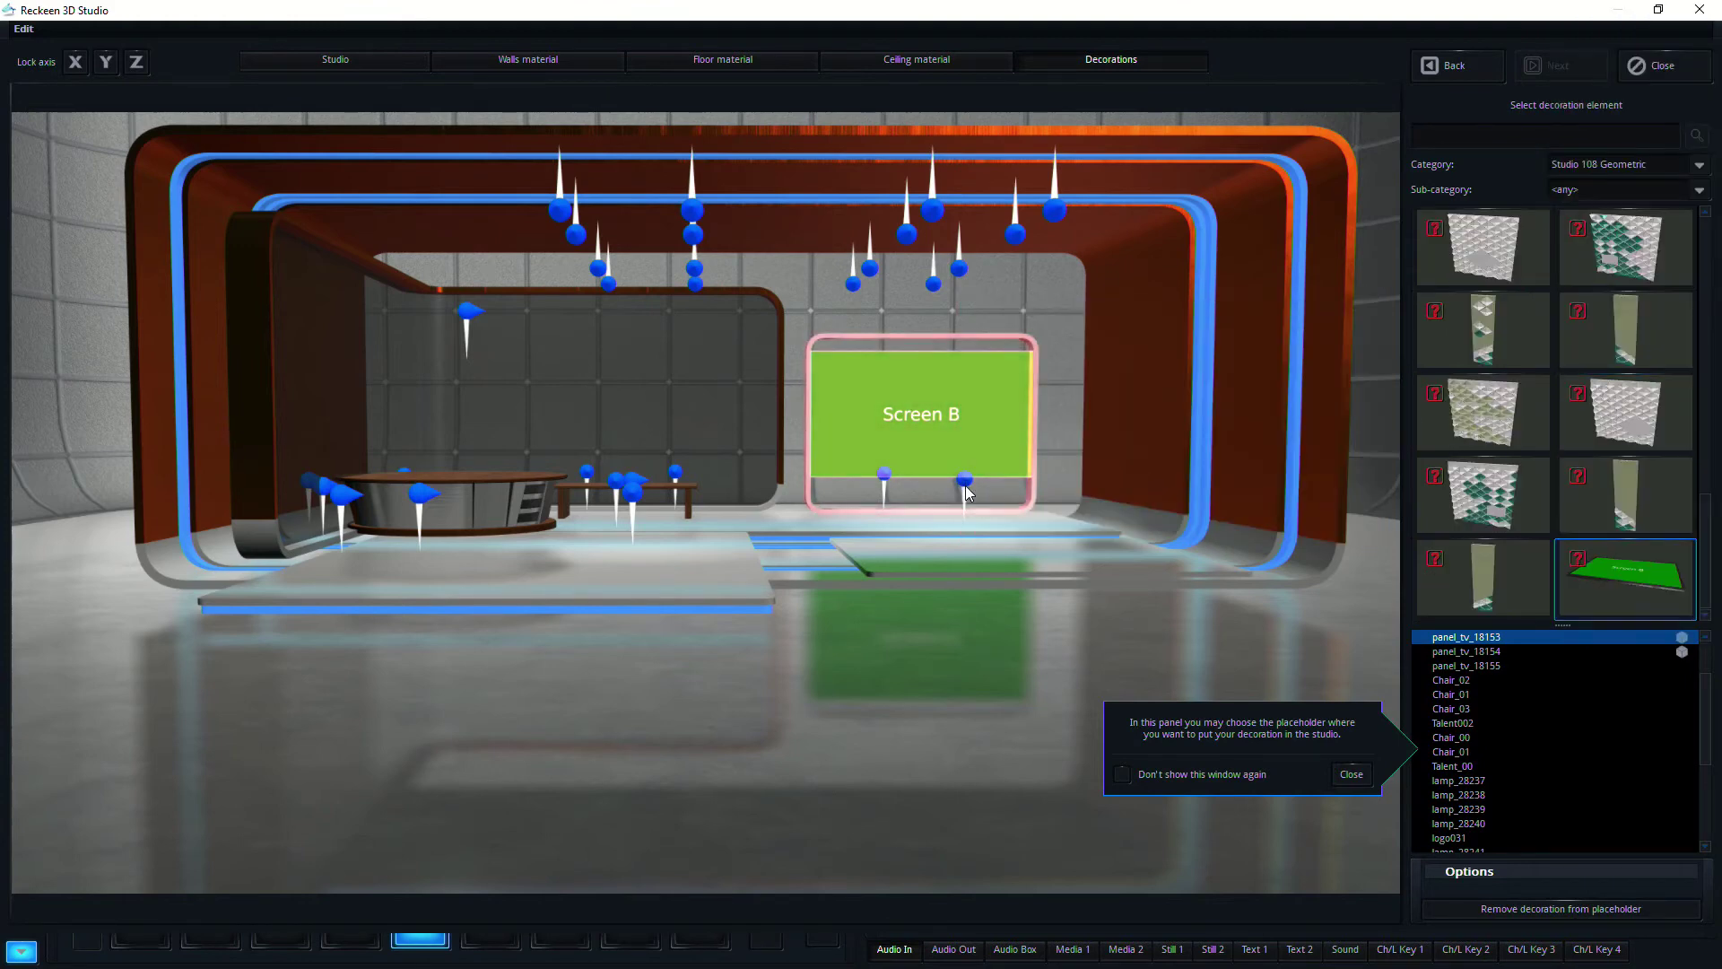
click(1527, 507)
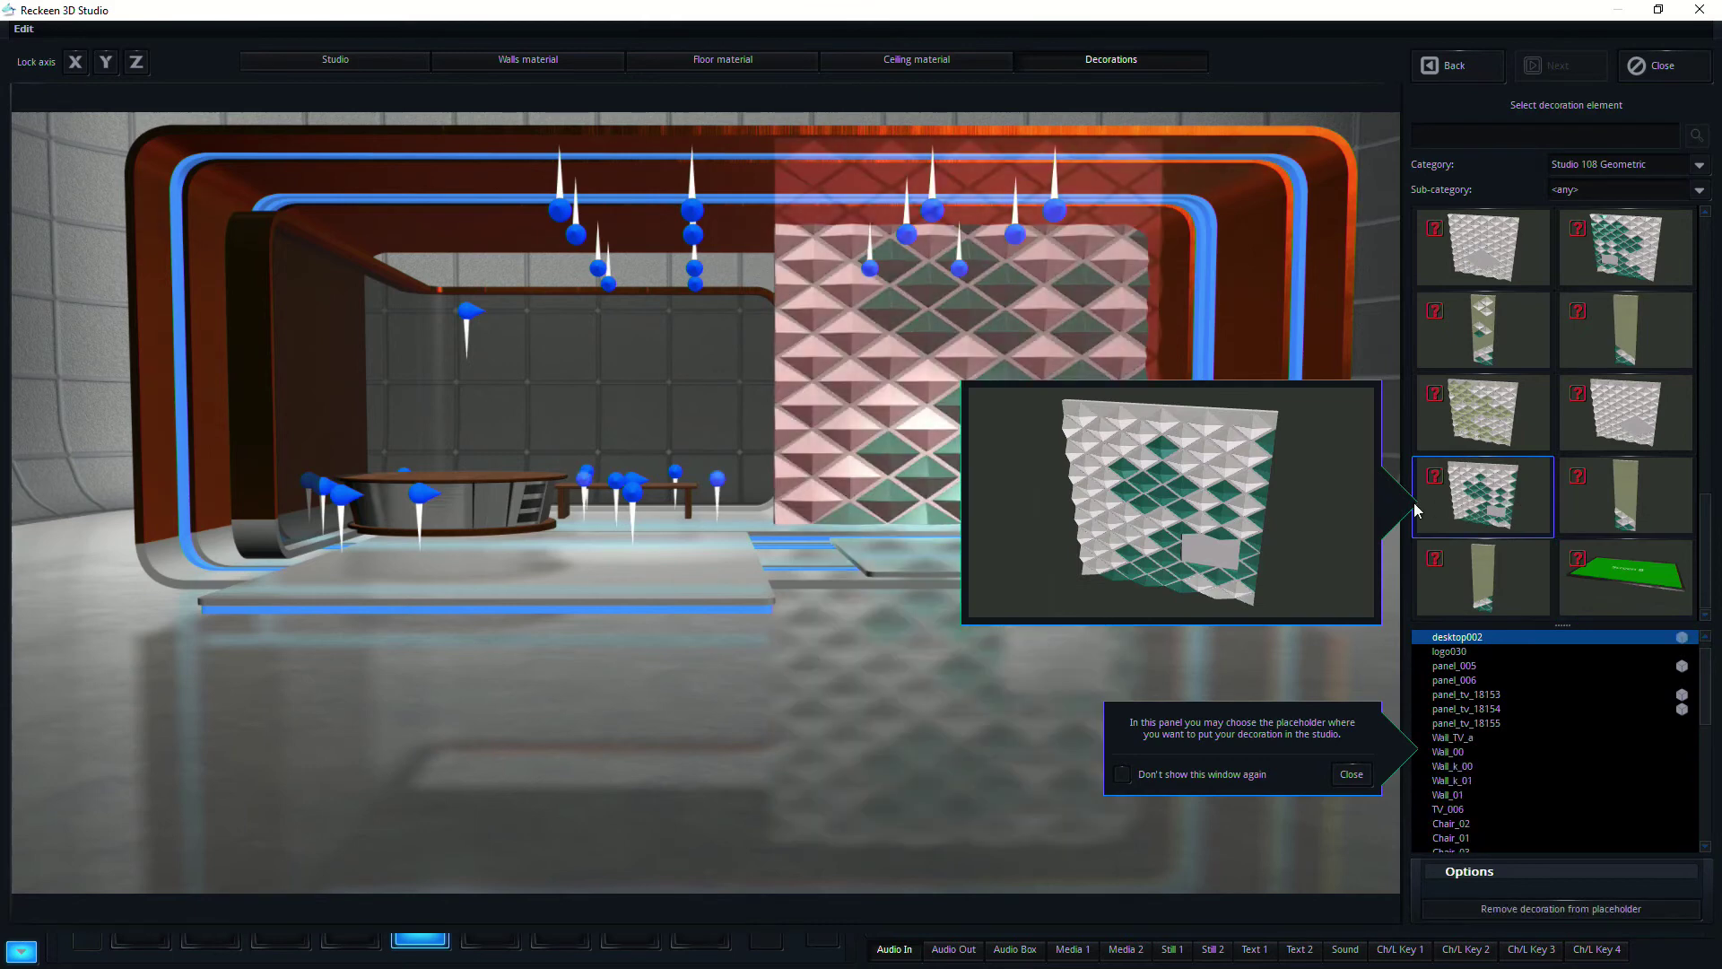
- Hang the circular truss at a ceiling lamp spot, then select a second lamp spot
click(692, 235)
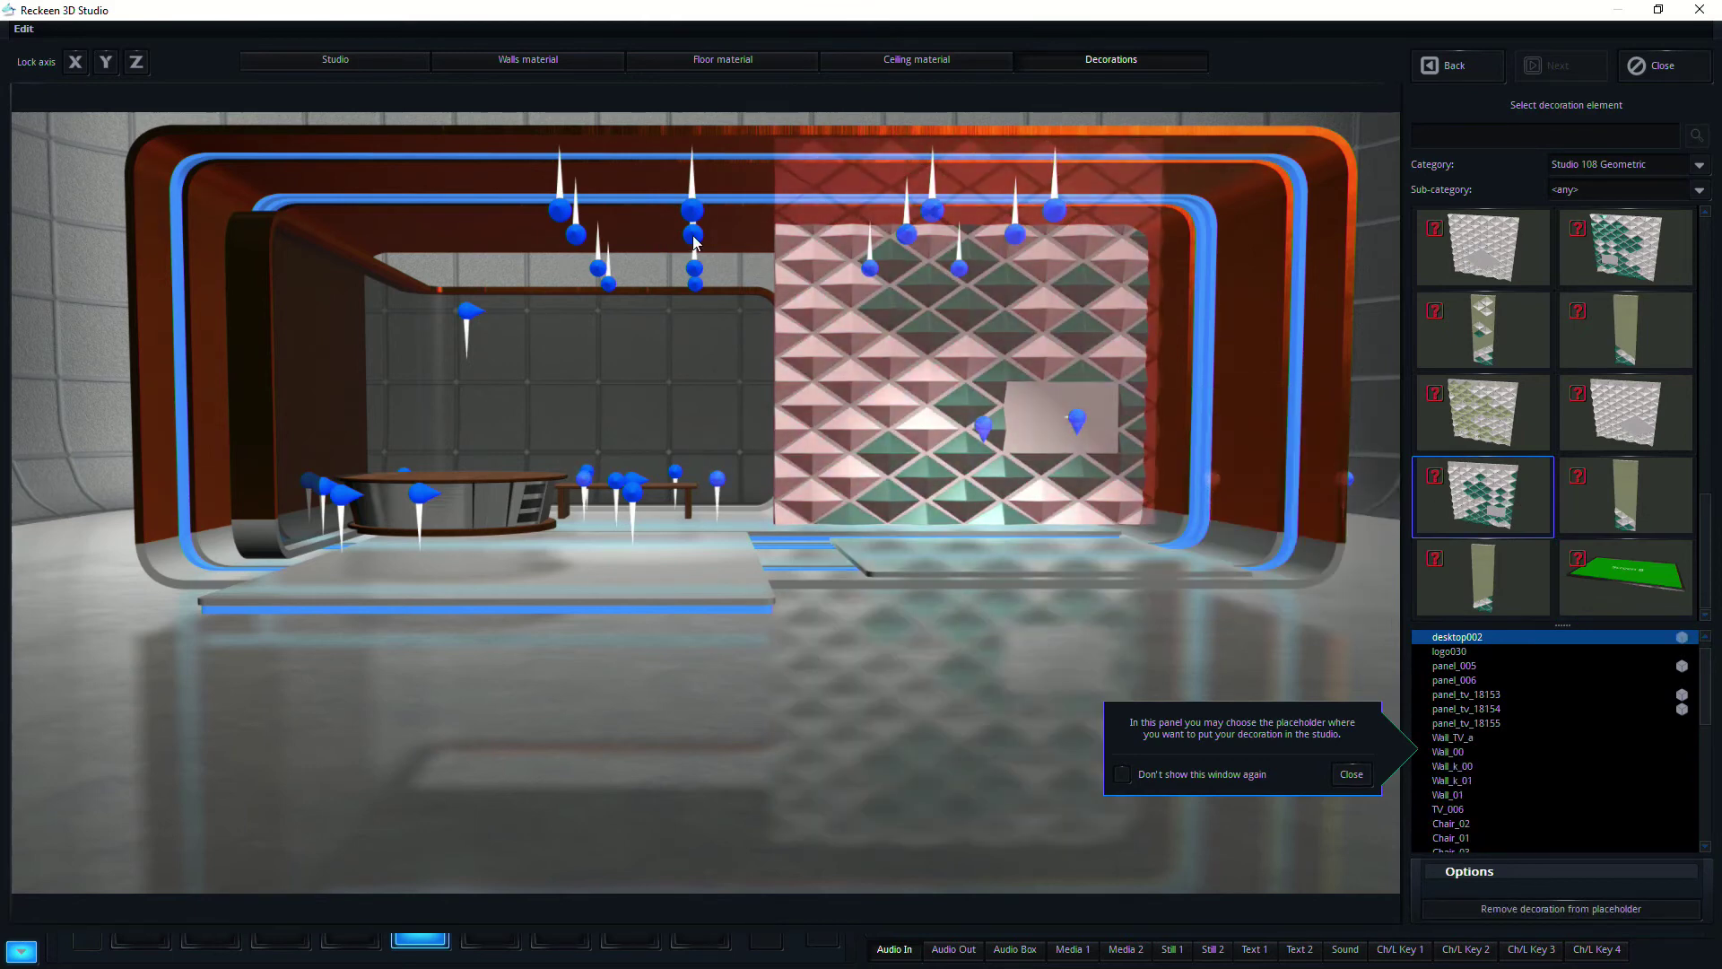
mouse_move(1510, 219)
click(1593, 168)
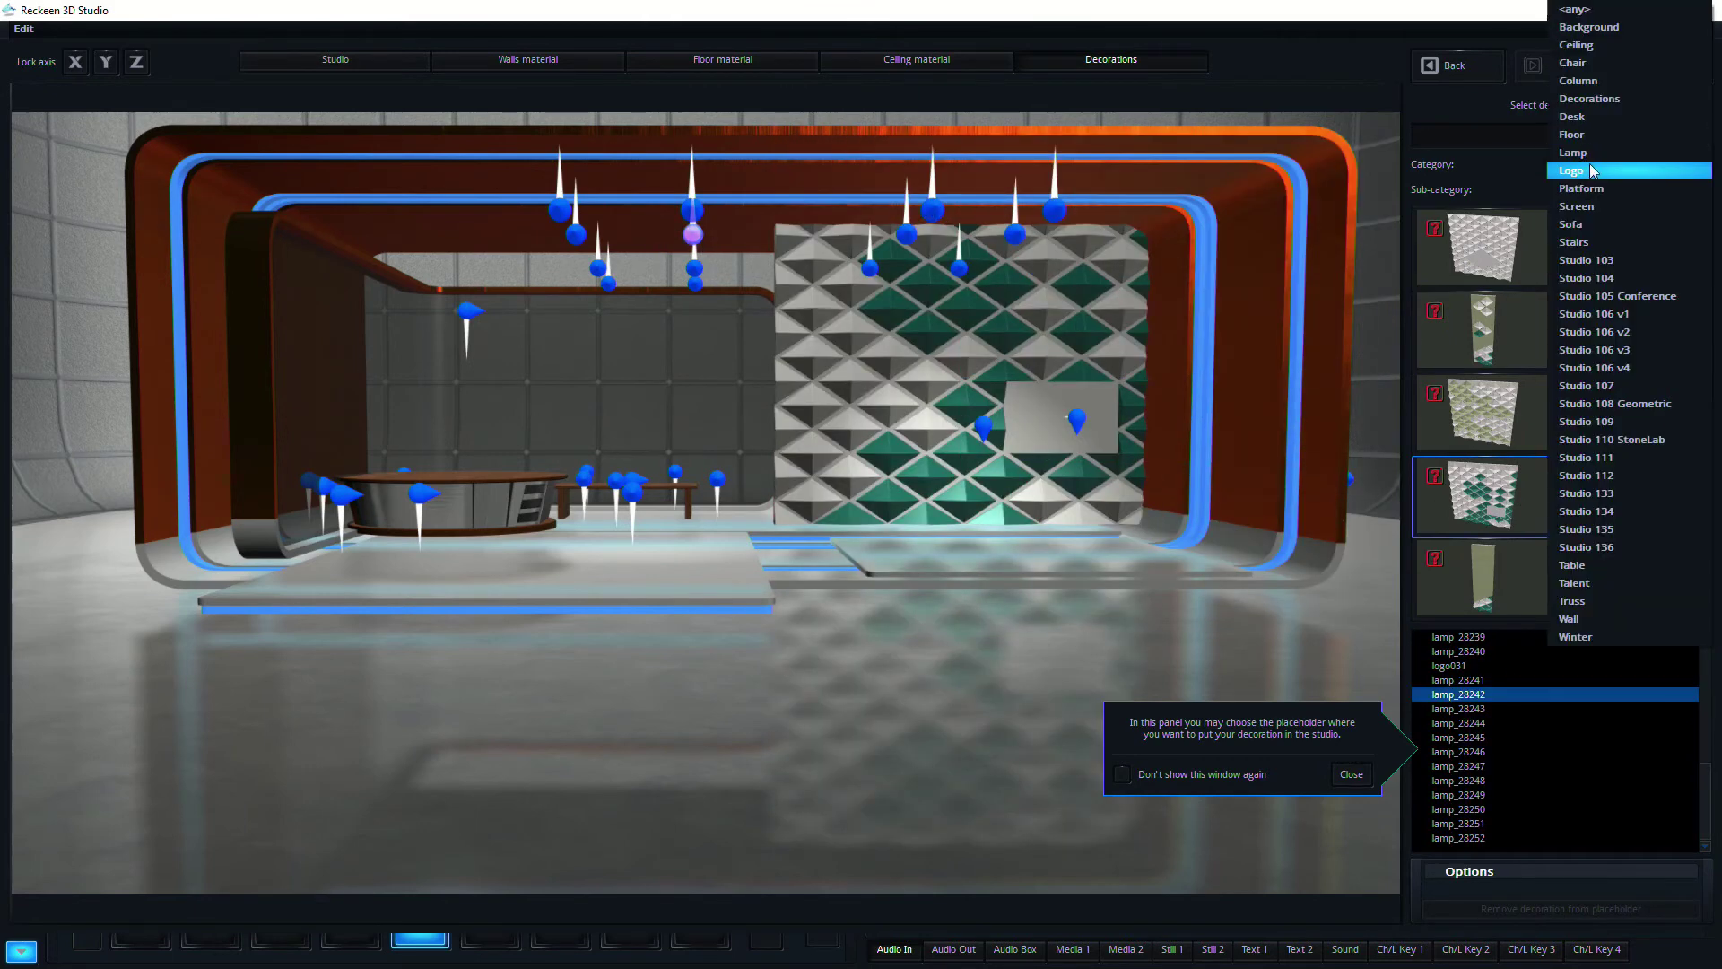
click(1589, 600)
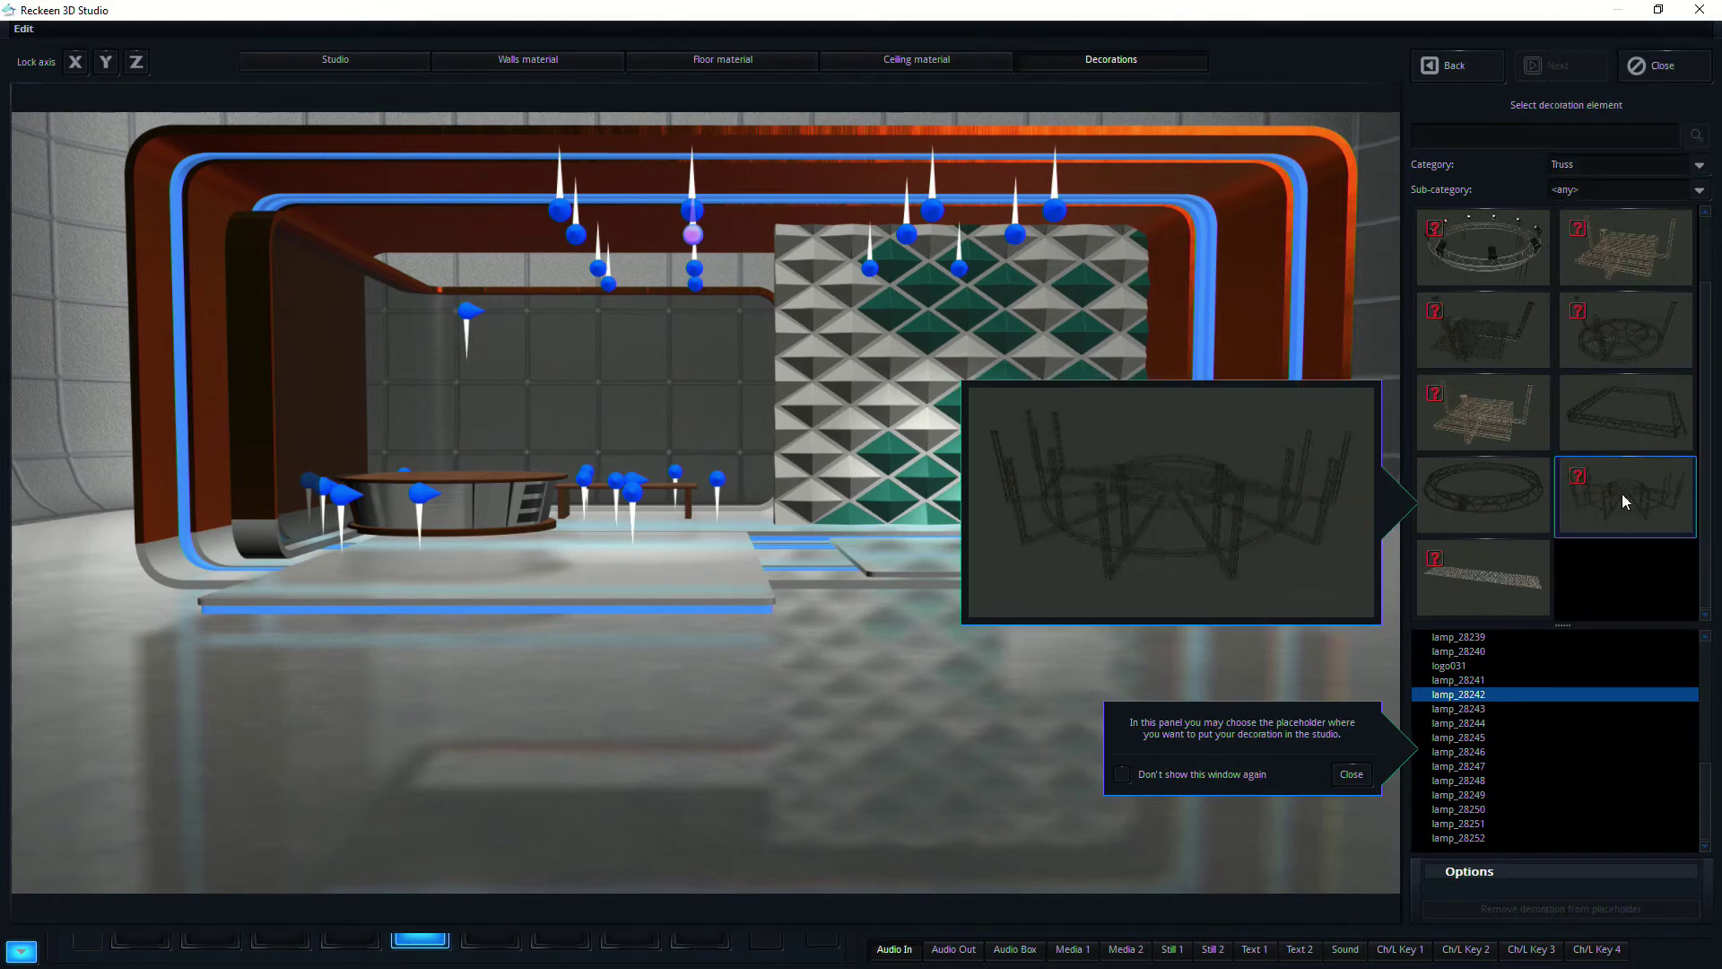
click(1504, 256)
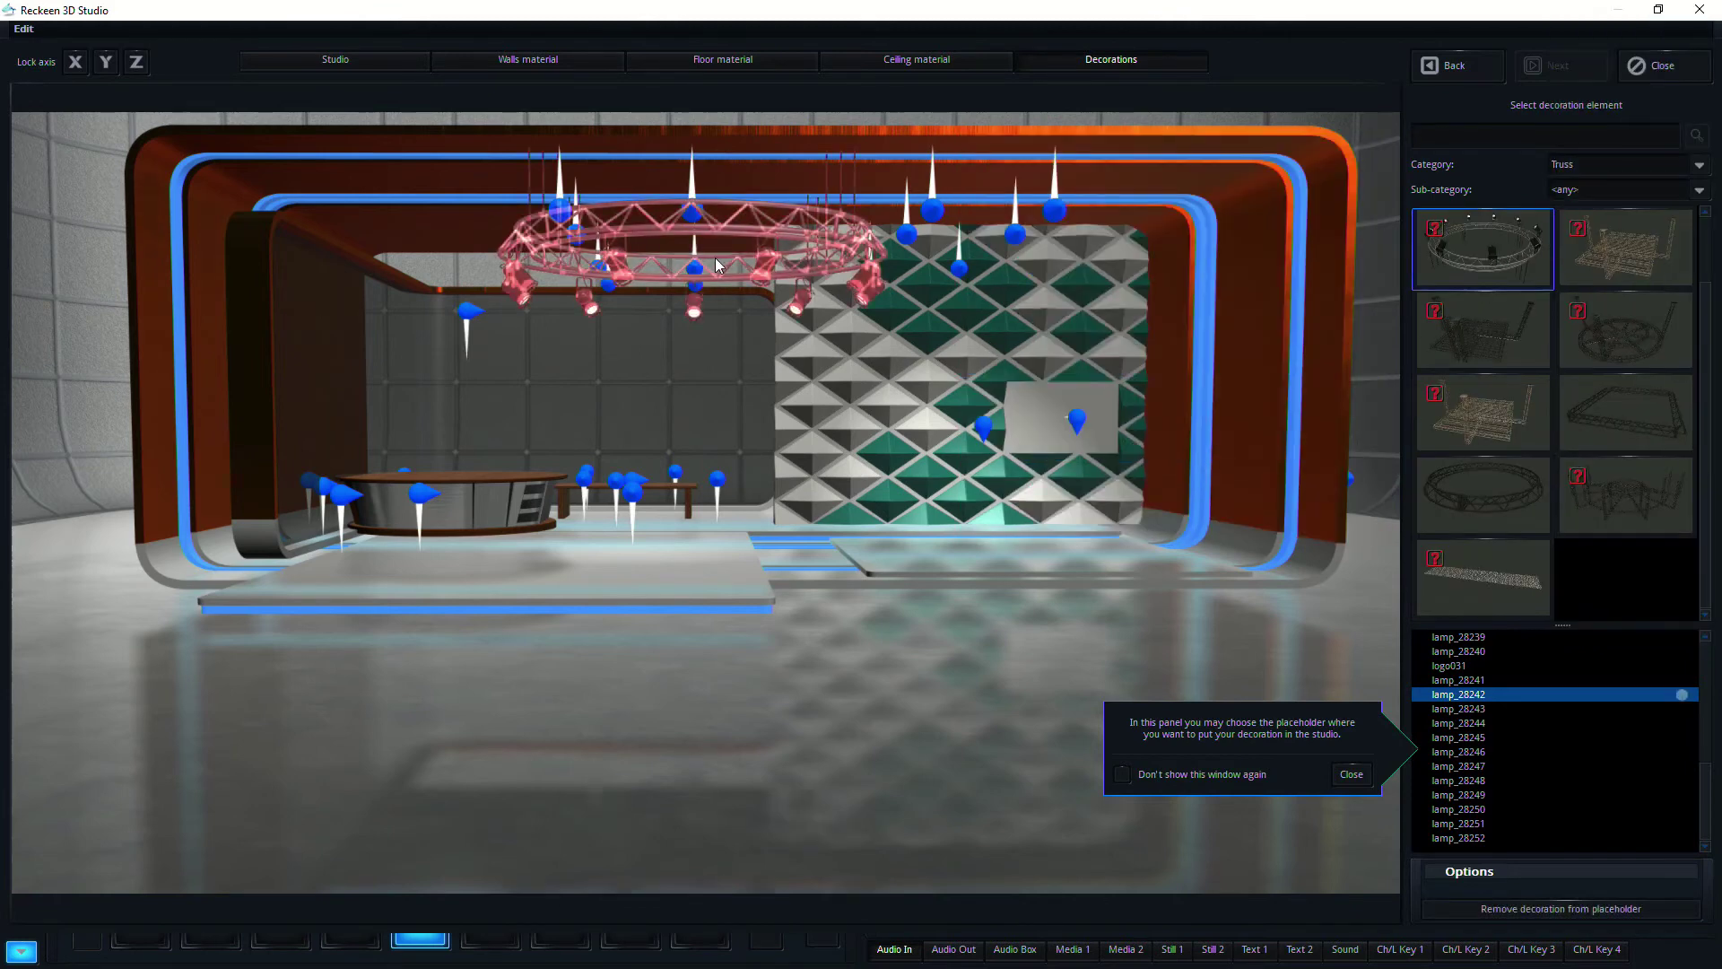
click(1056, 218)
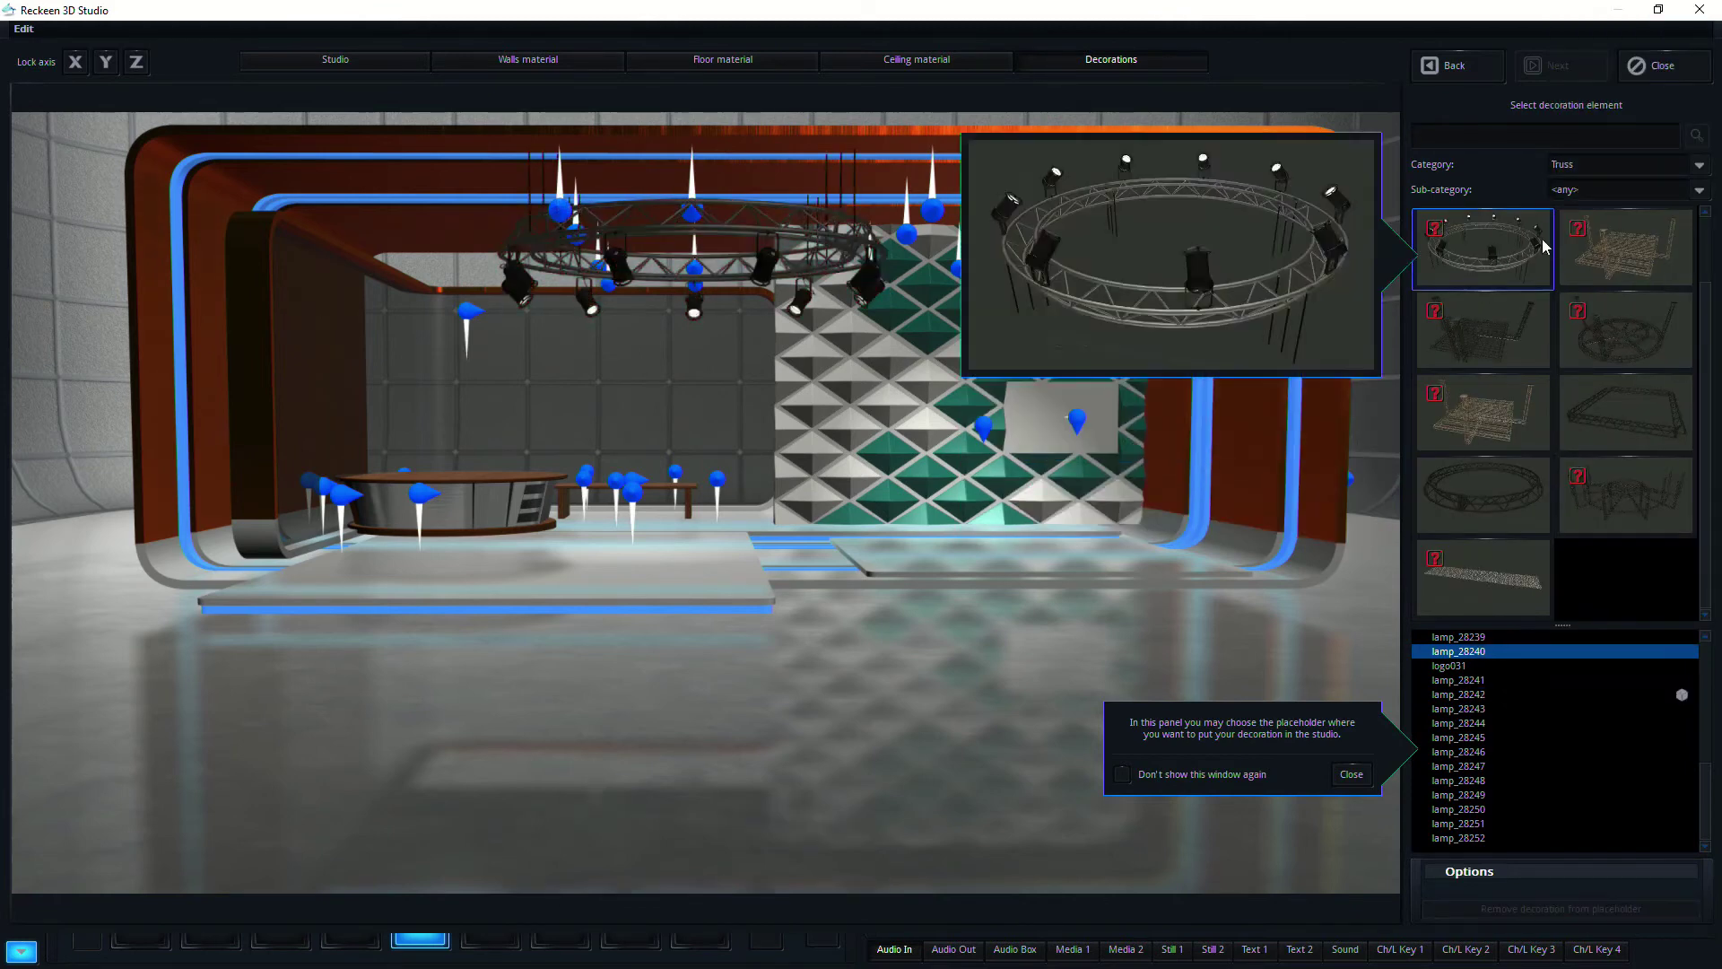
click(1587, 168)
- Filter decorations to Lamp and, after trying globe and tray lamps, place scattered small ceiling lights
click(1590, 152)
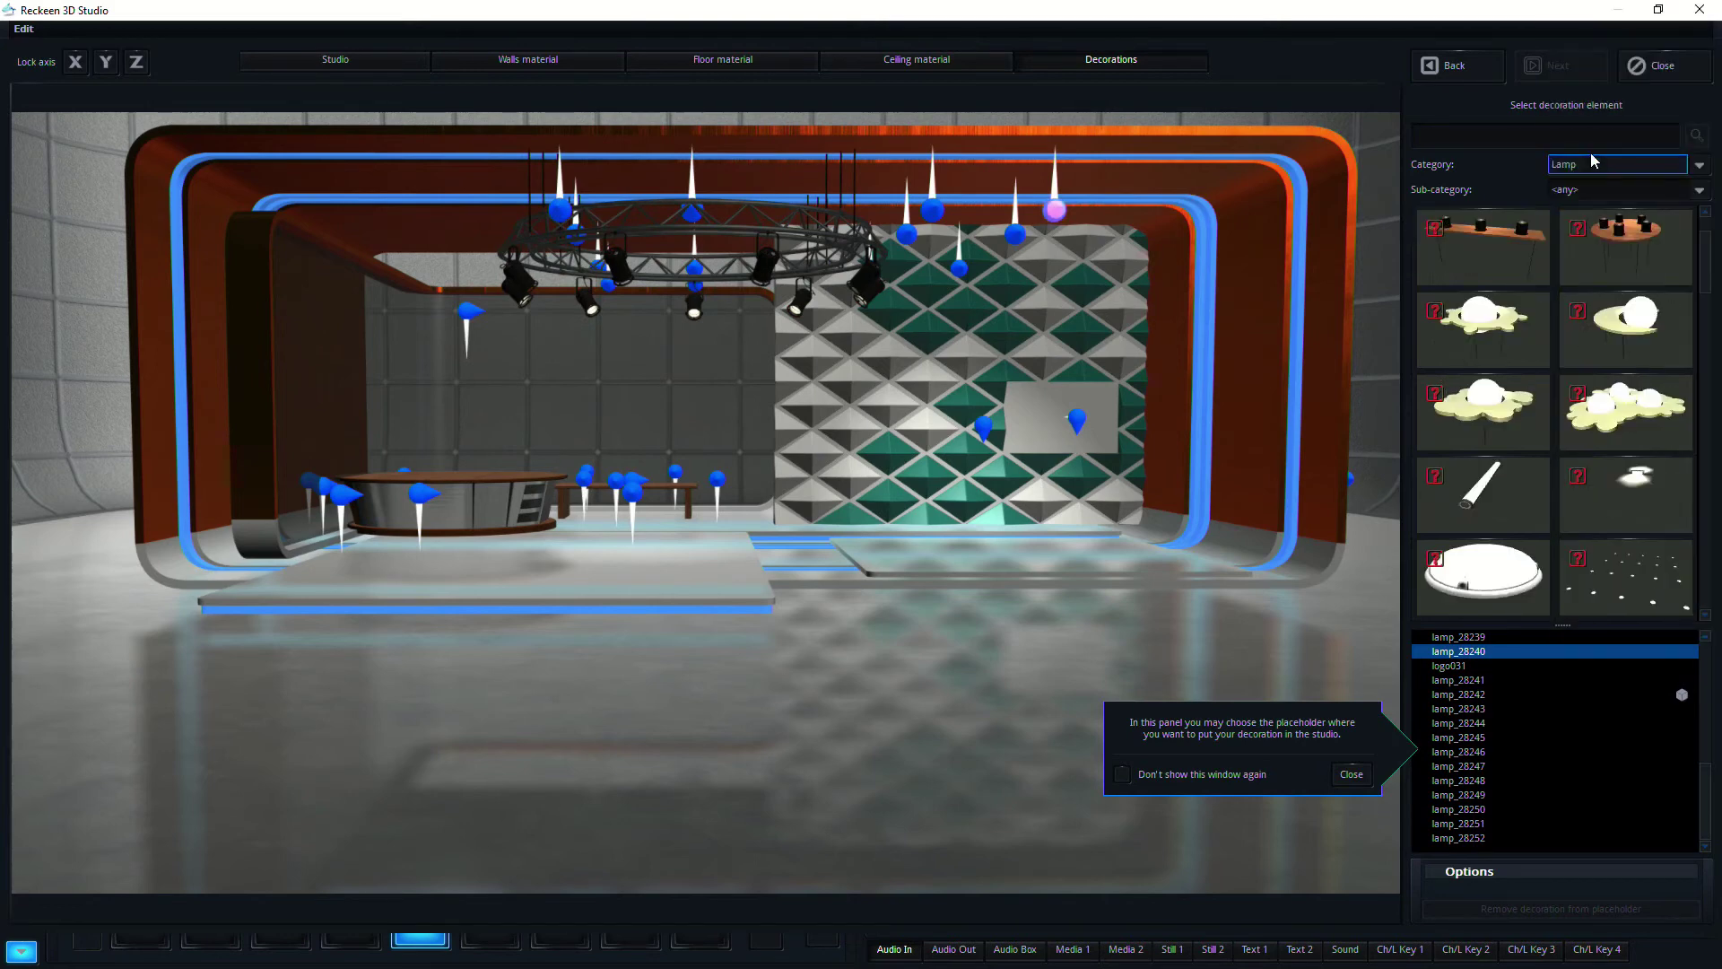
mouse_move(1512, 342)
click(1507, 334)
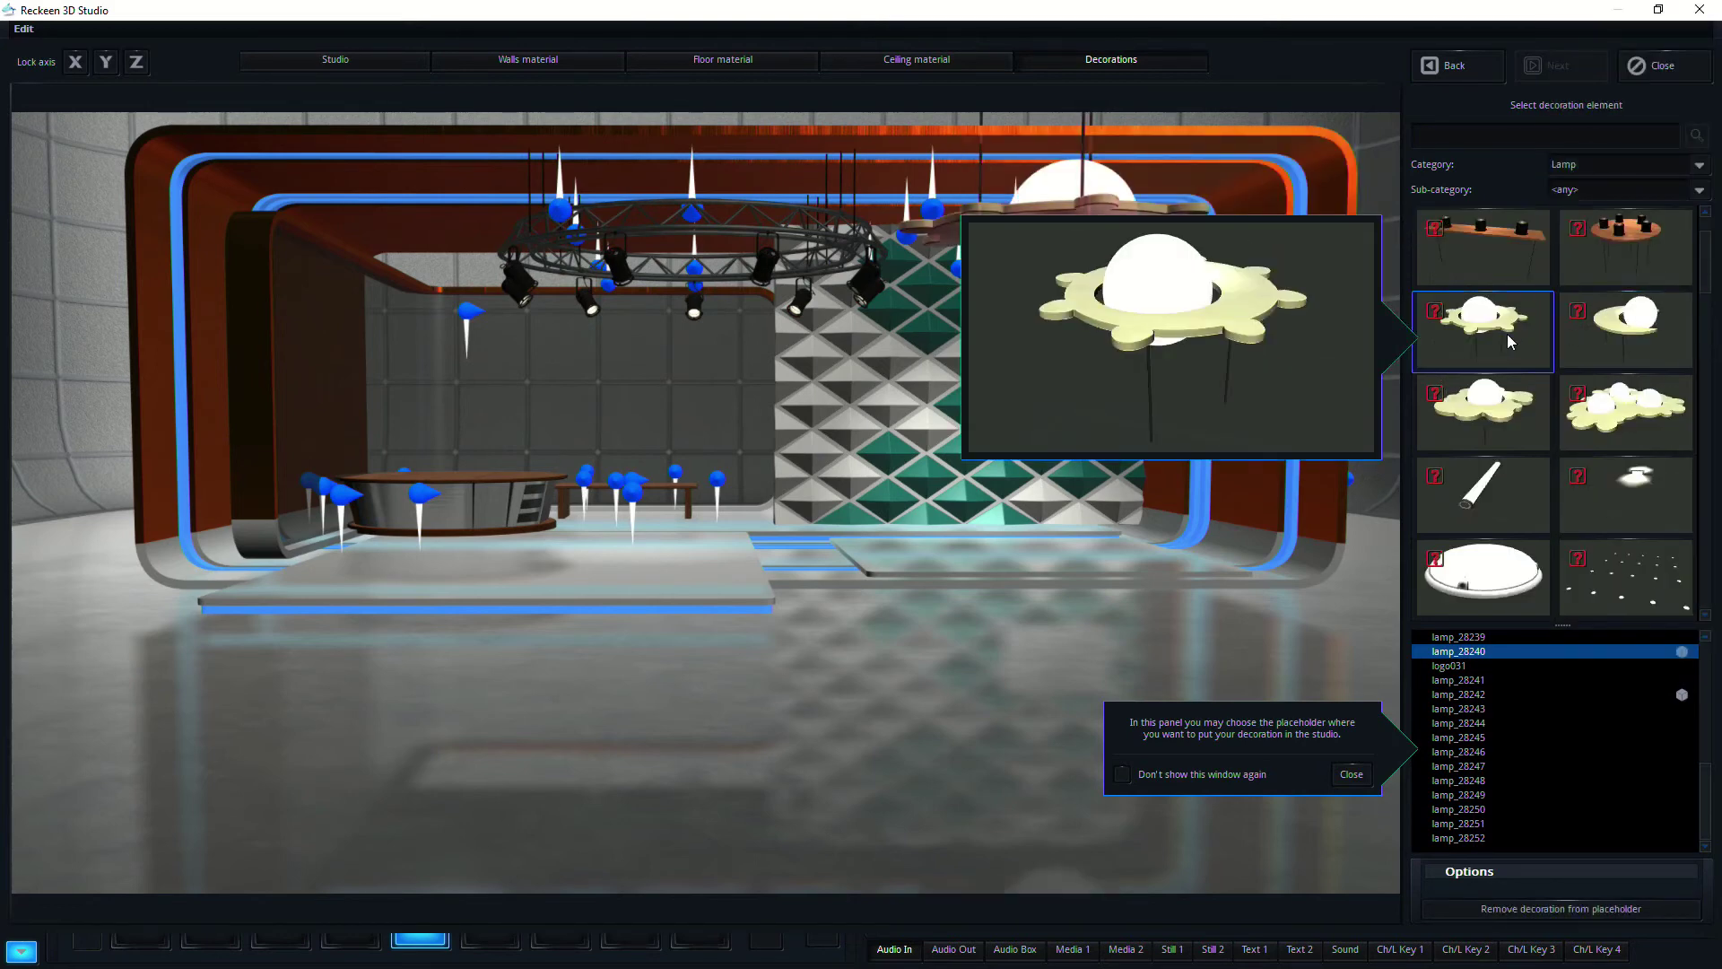
mouse_move(1516, 486)
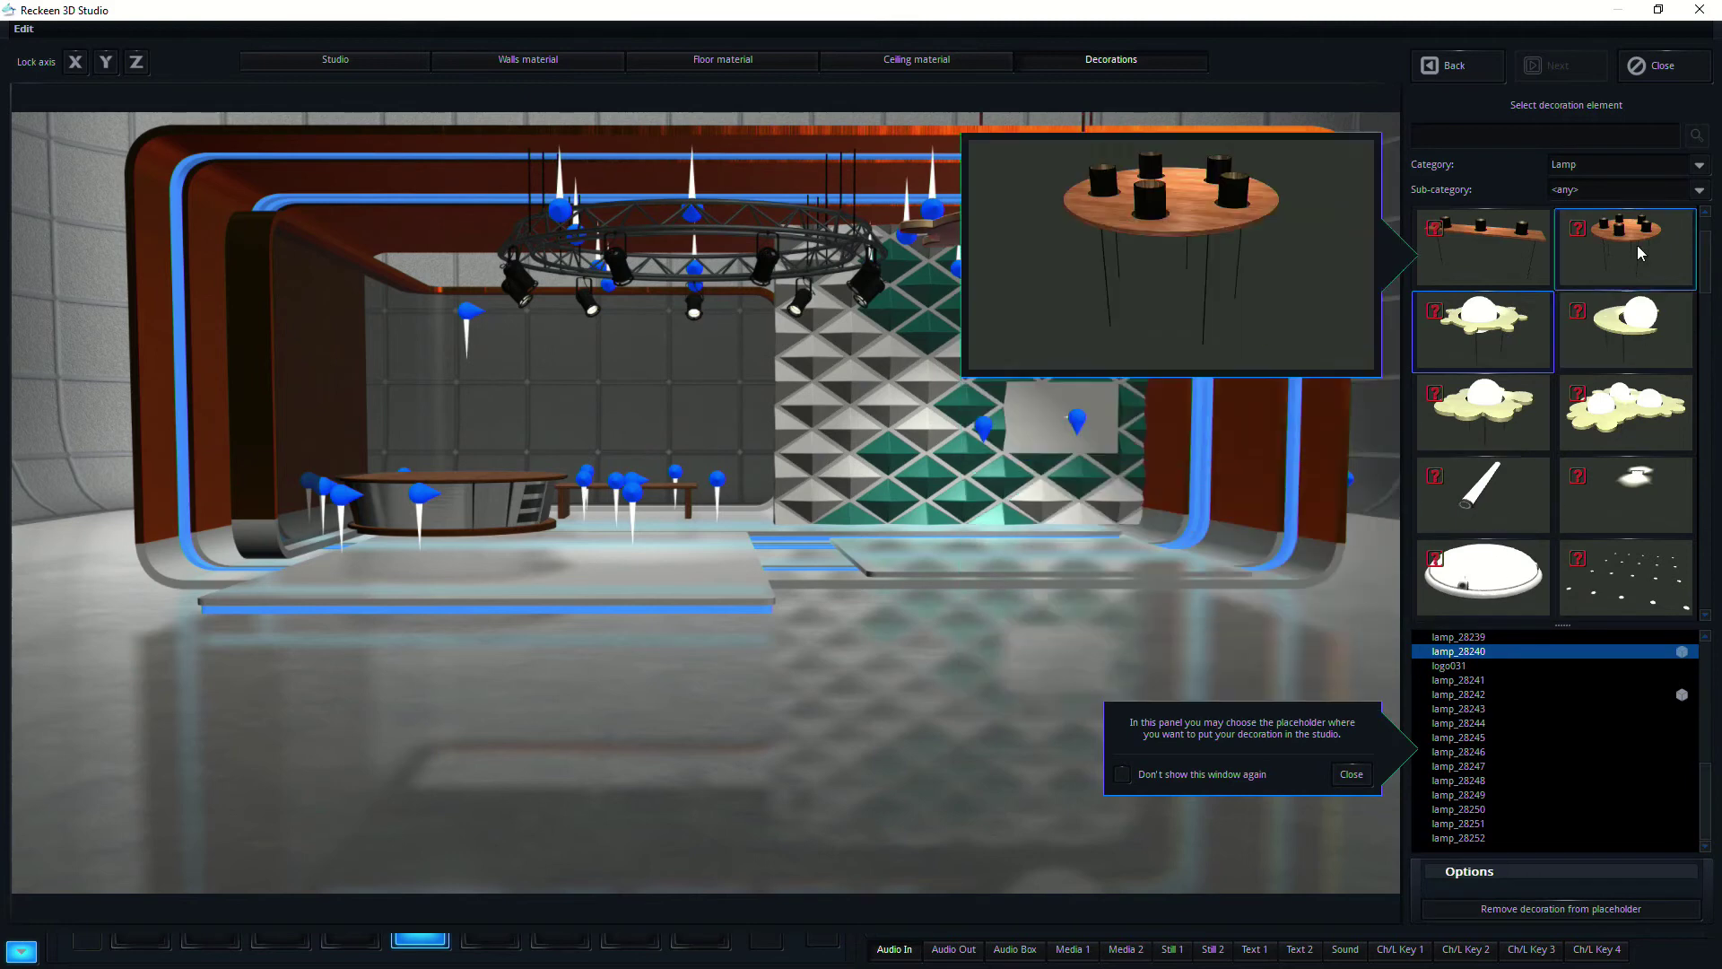
click(1634, 242)
mouse_move(1505, 251)
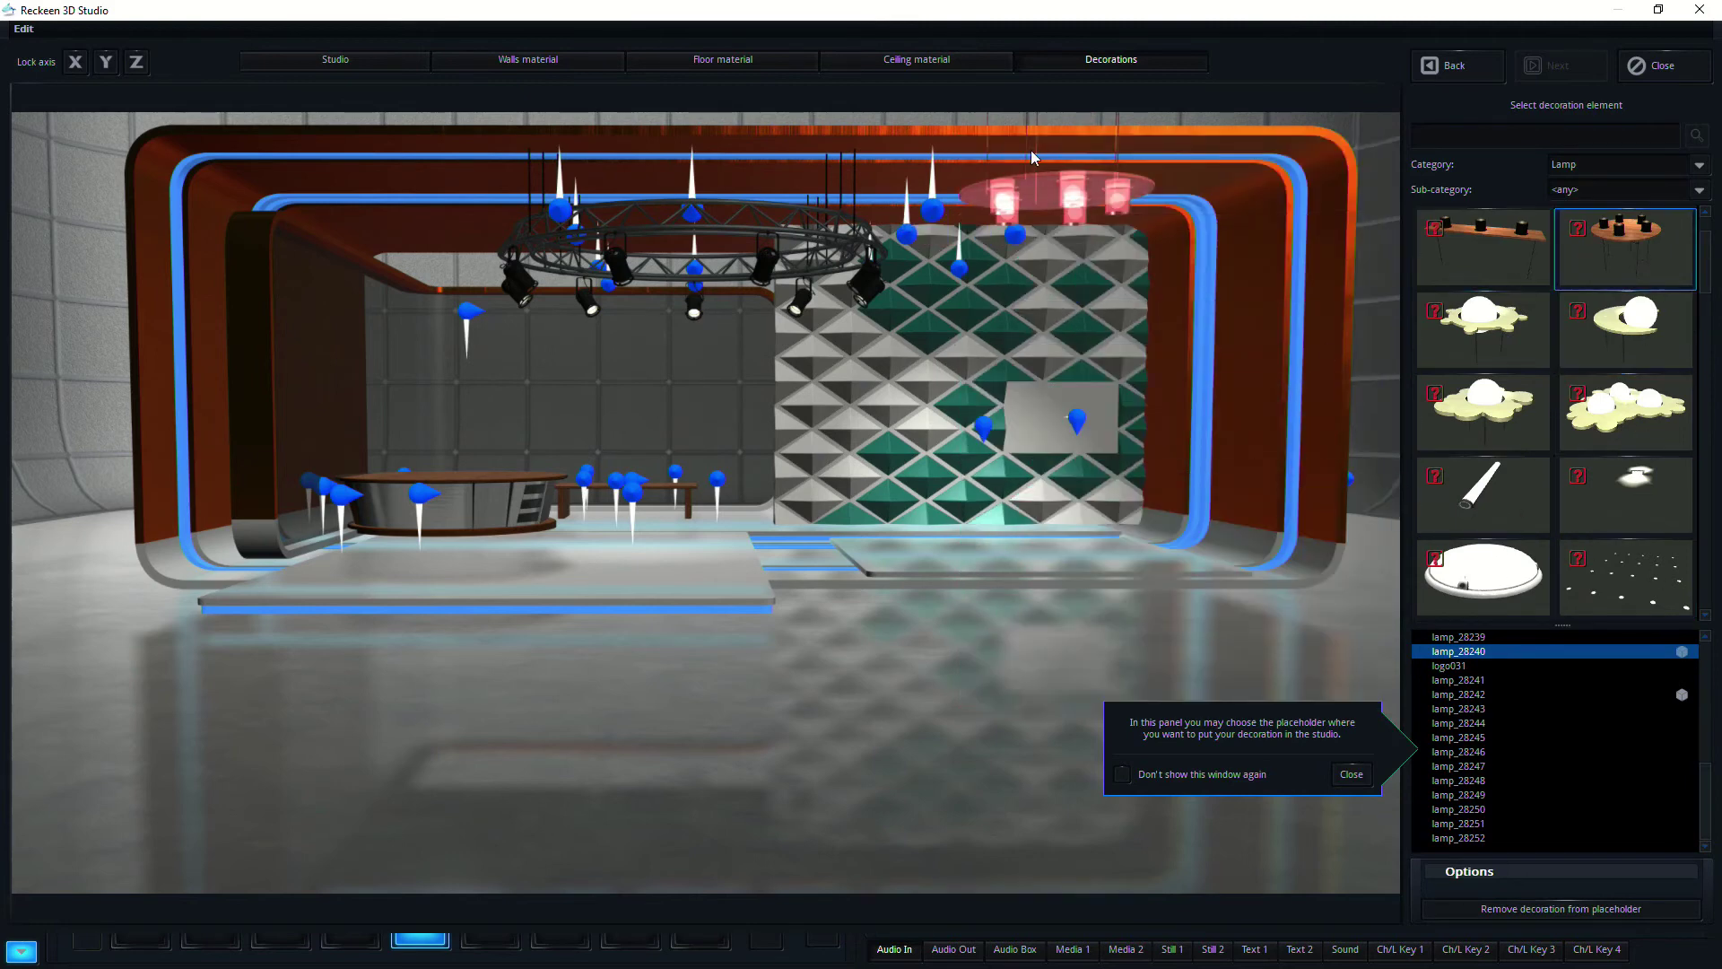
click(1625, 578)
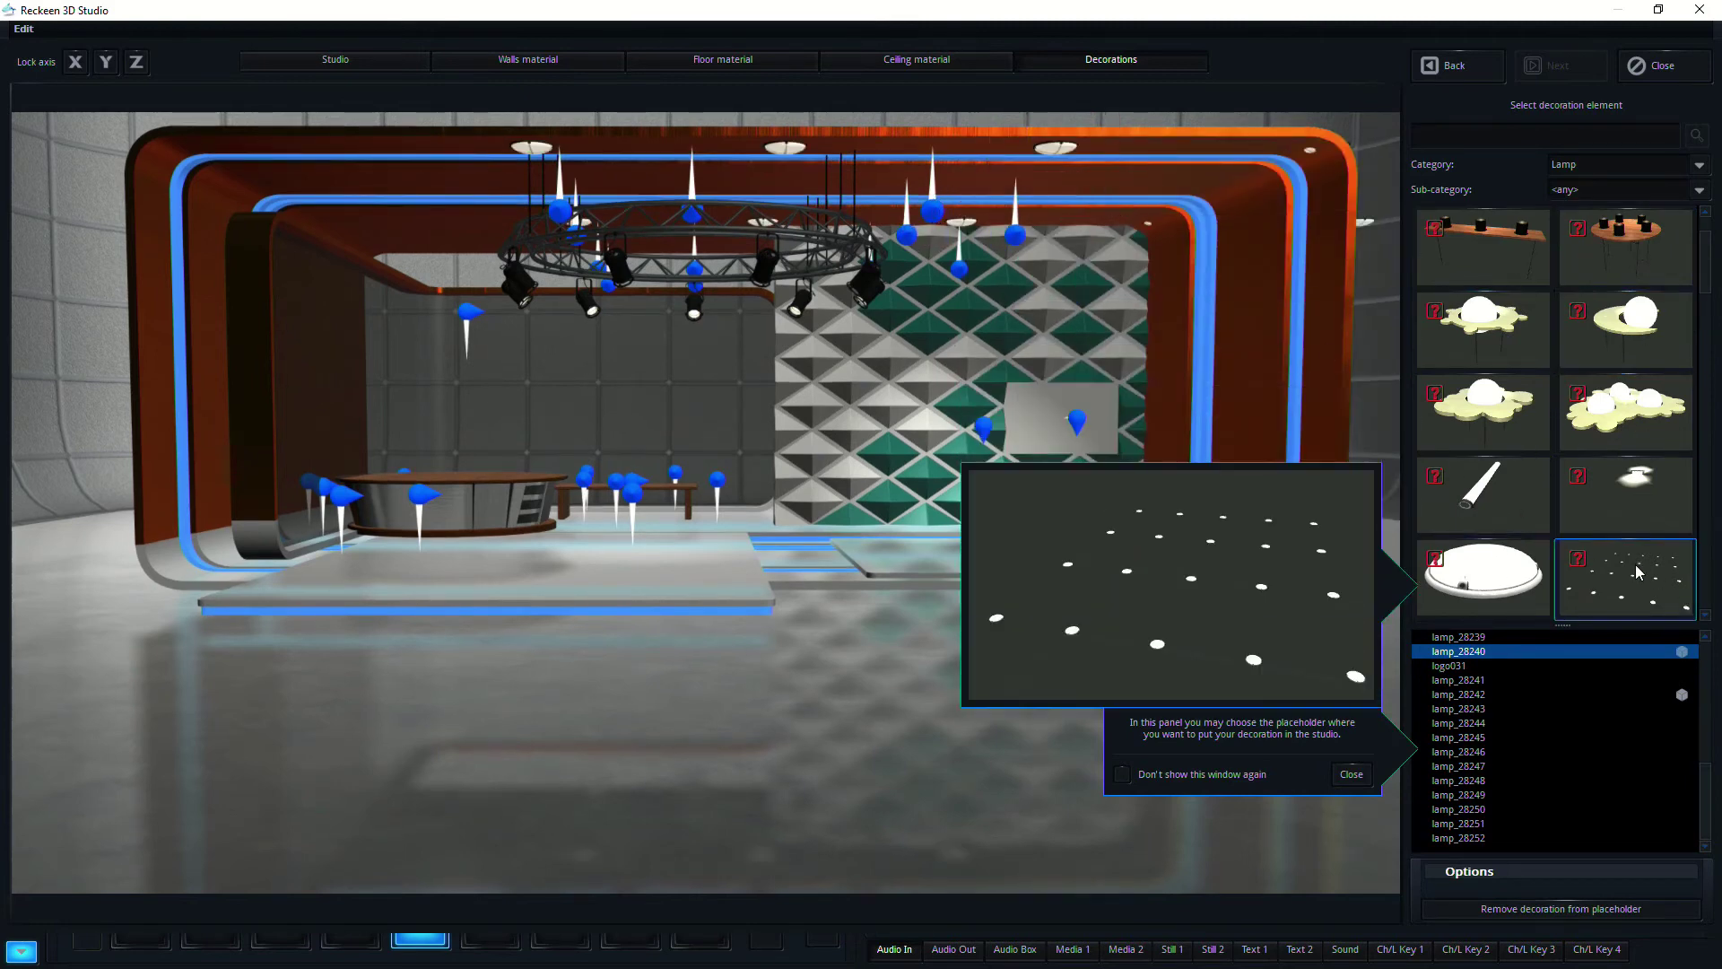
- Orbit and zoom out to inspect the new lights over the truss, desk and left wall
drag(870, 462, 753, 542)
scroll(756, 542, up, 10)
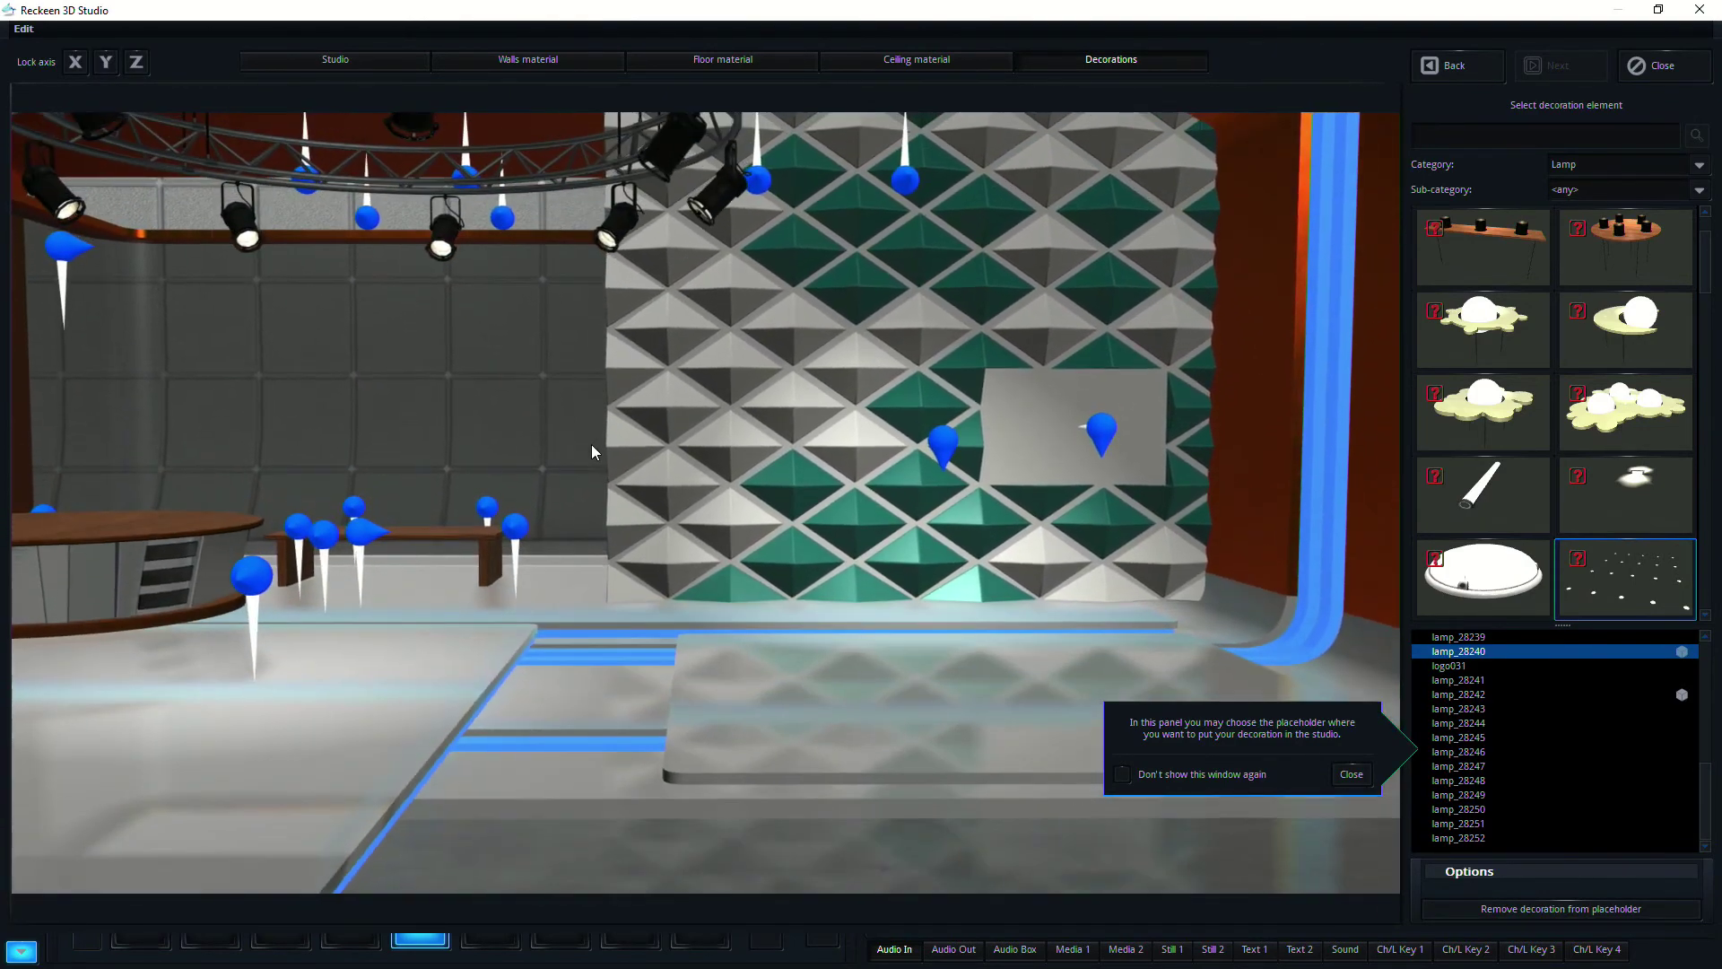
drag(596, 446, 865, 445)
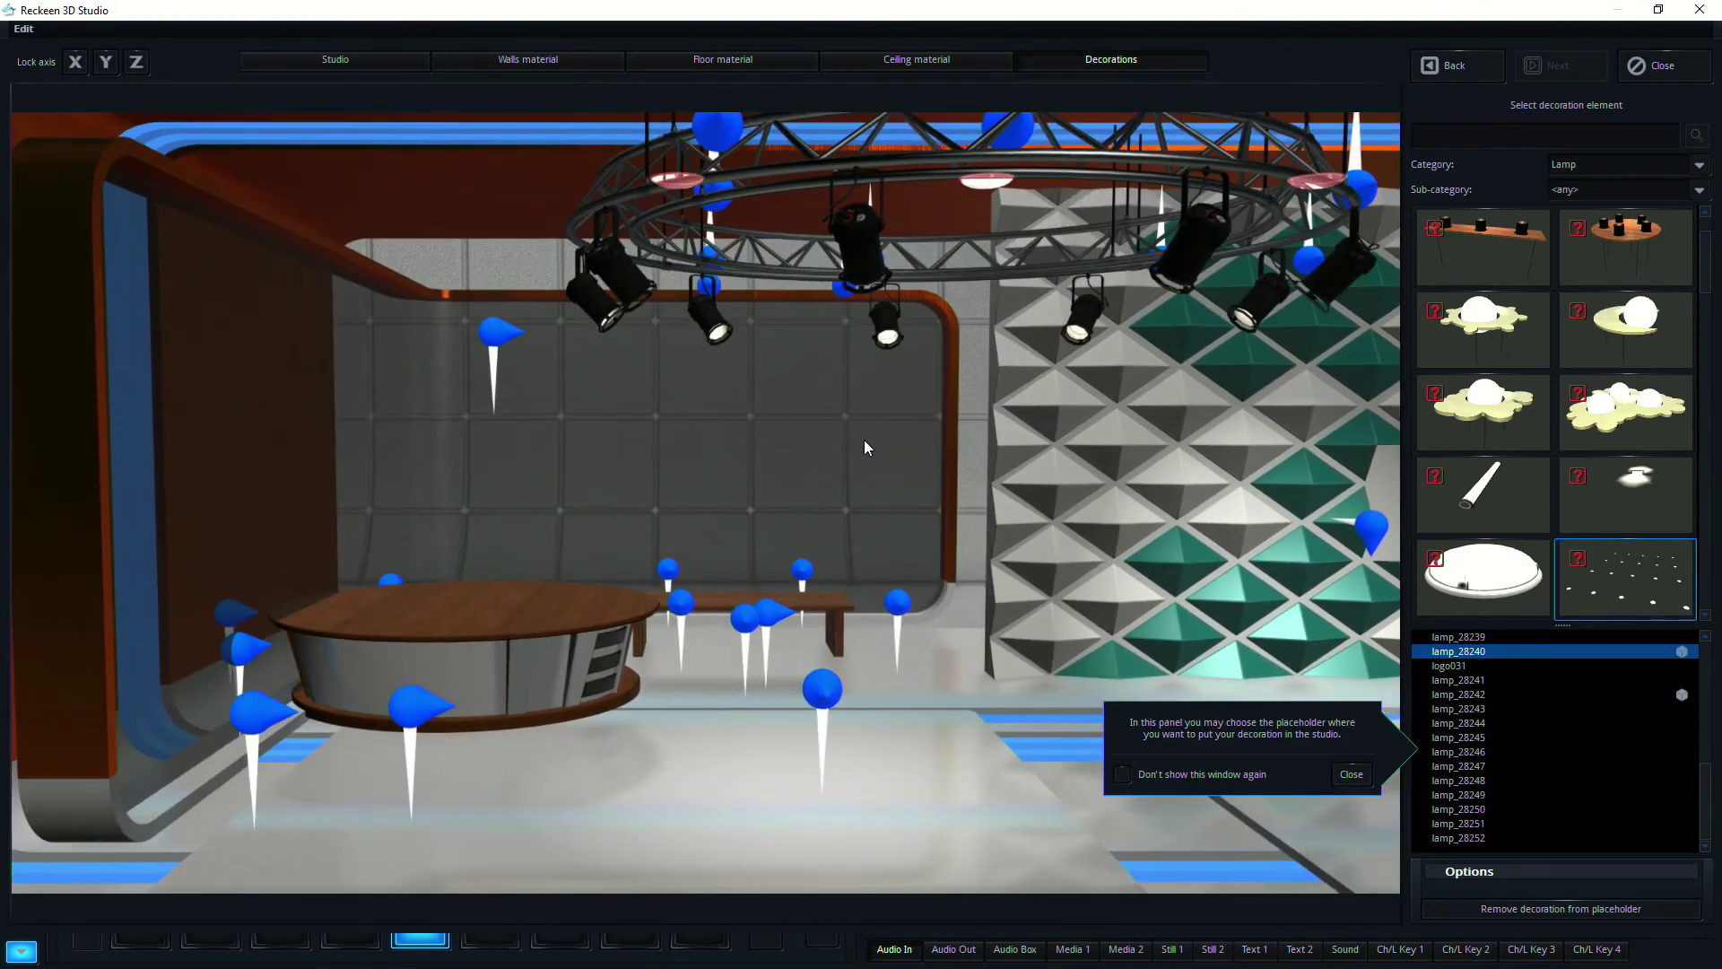
click(1615, 162)
- Show decorations from all categories and select the small placeholder above the ceiling truss
click(1577, 17)
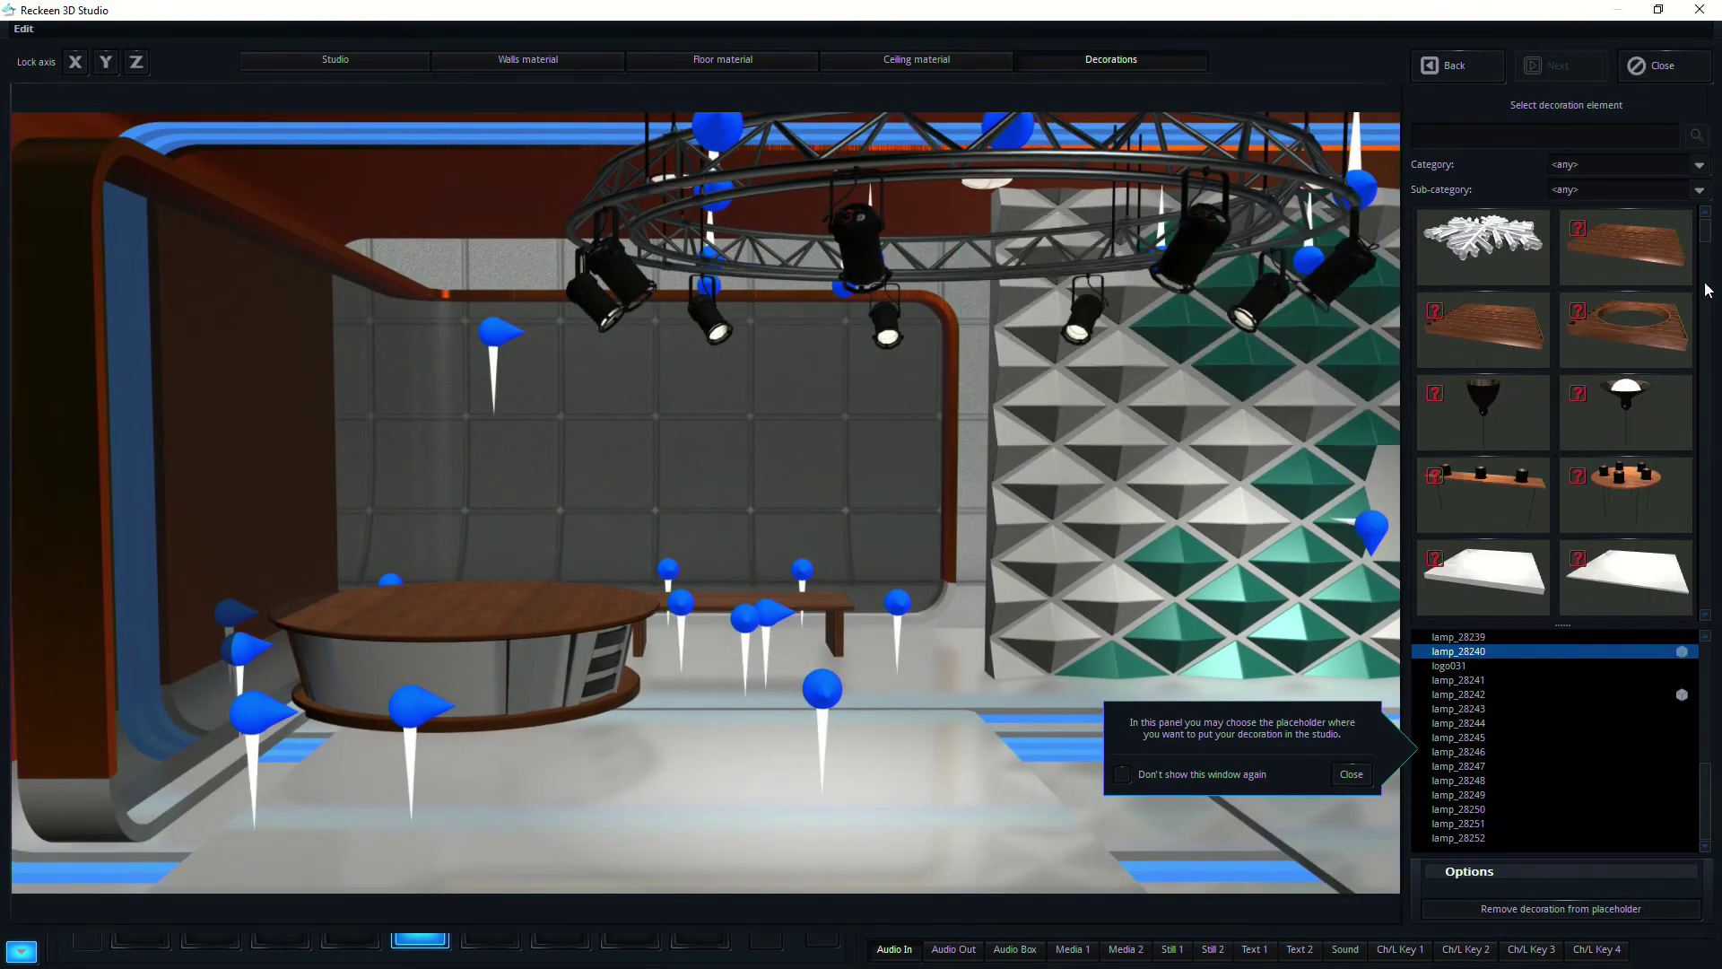
scroll(1708, 266, down, 2)
scroll(1709, 266, down, 2)
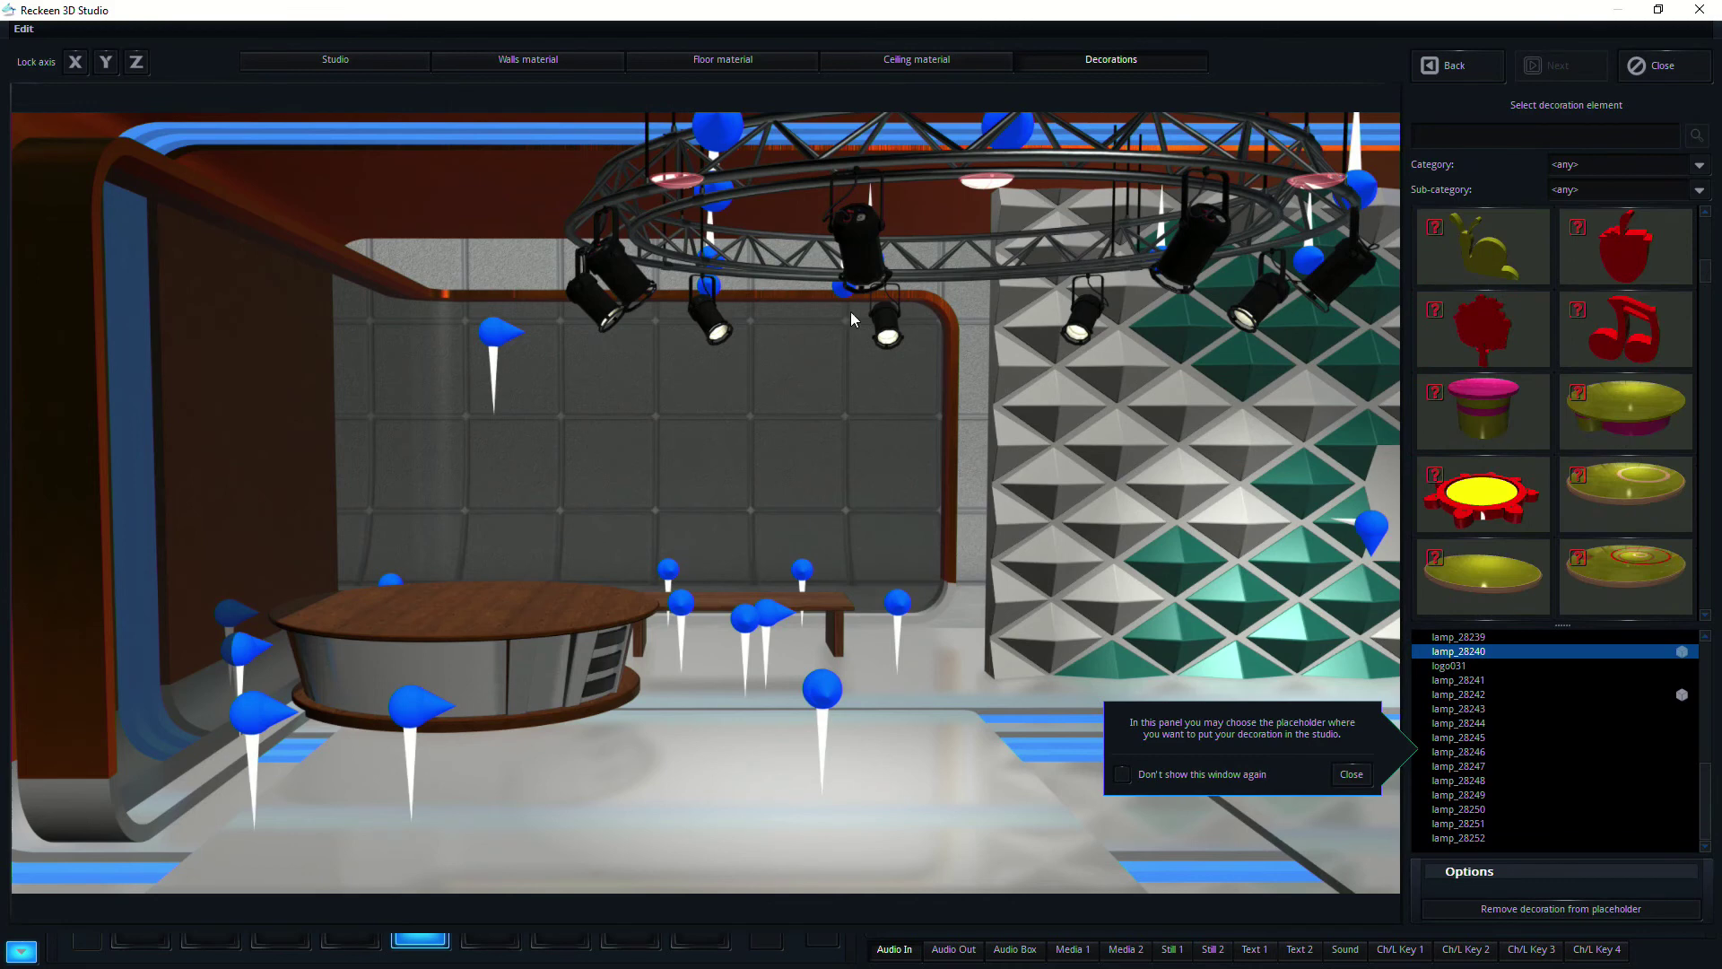
click(728, 215)
click(715, 190)
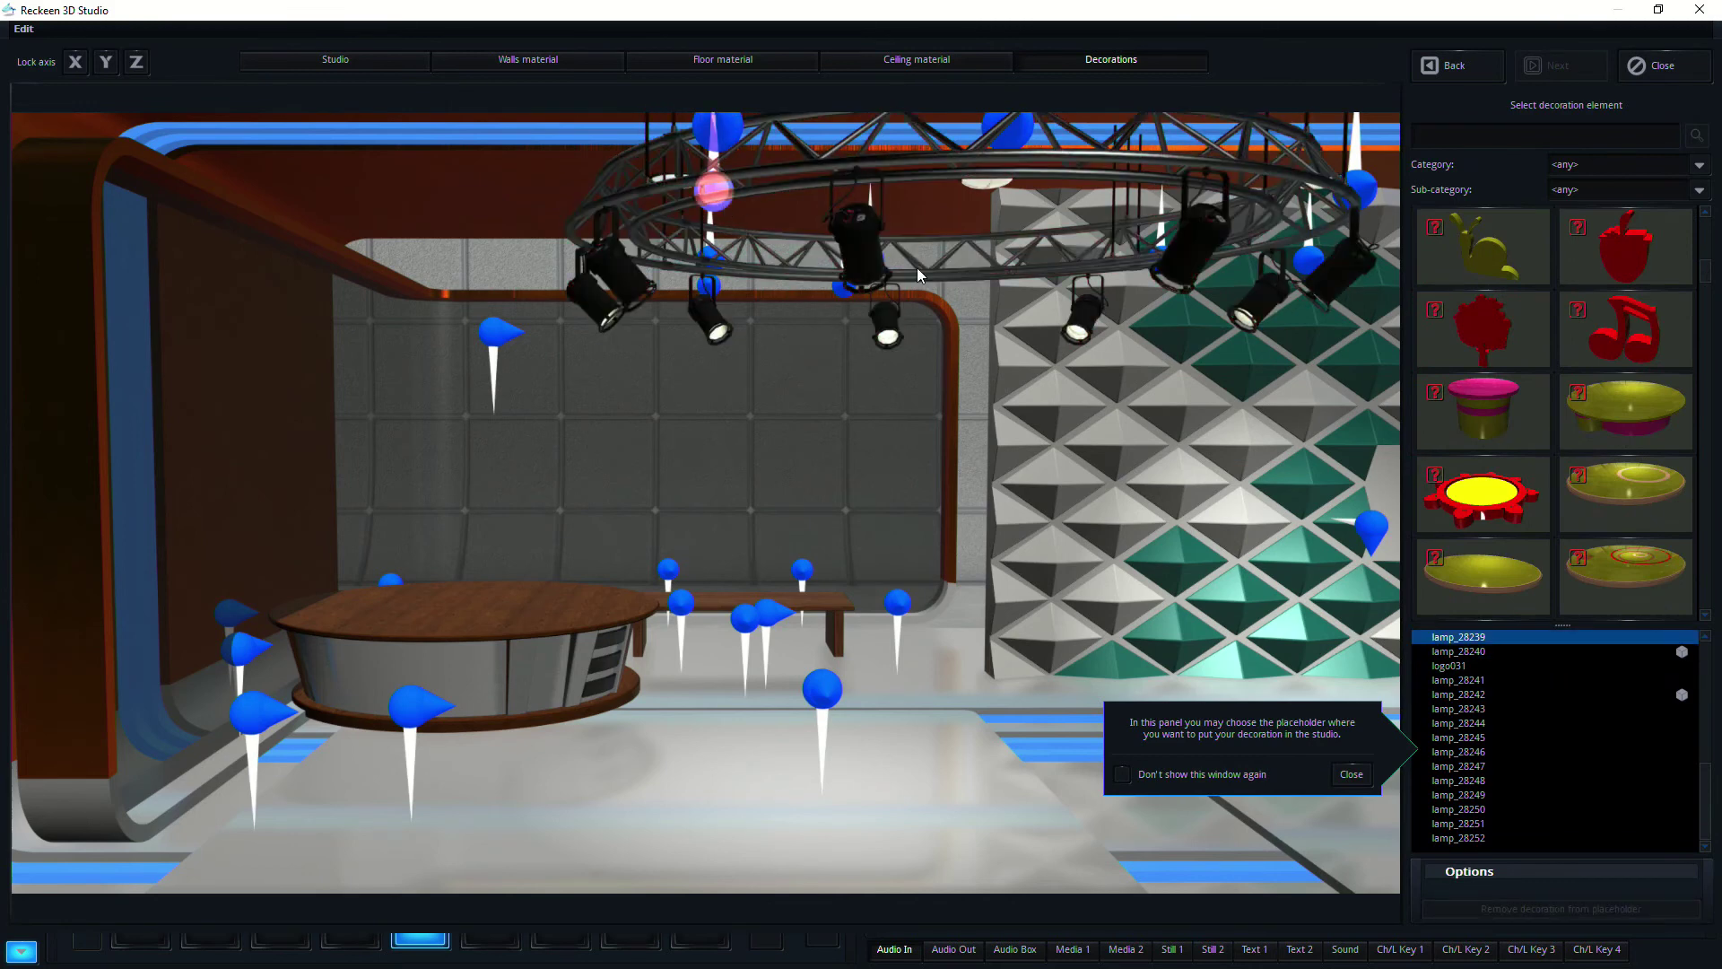
- Place the round-hole wooden tray above the truss with the category on any, then deselect the spot
click(1590, 168)
click(1576, 170)
scroll(1707, 250, down, 2)
scroll(1707, 251, up, 5)
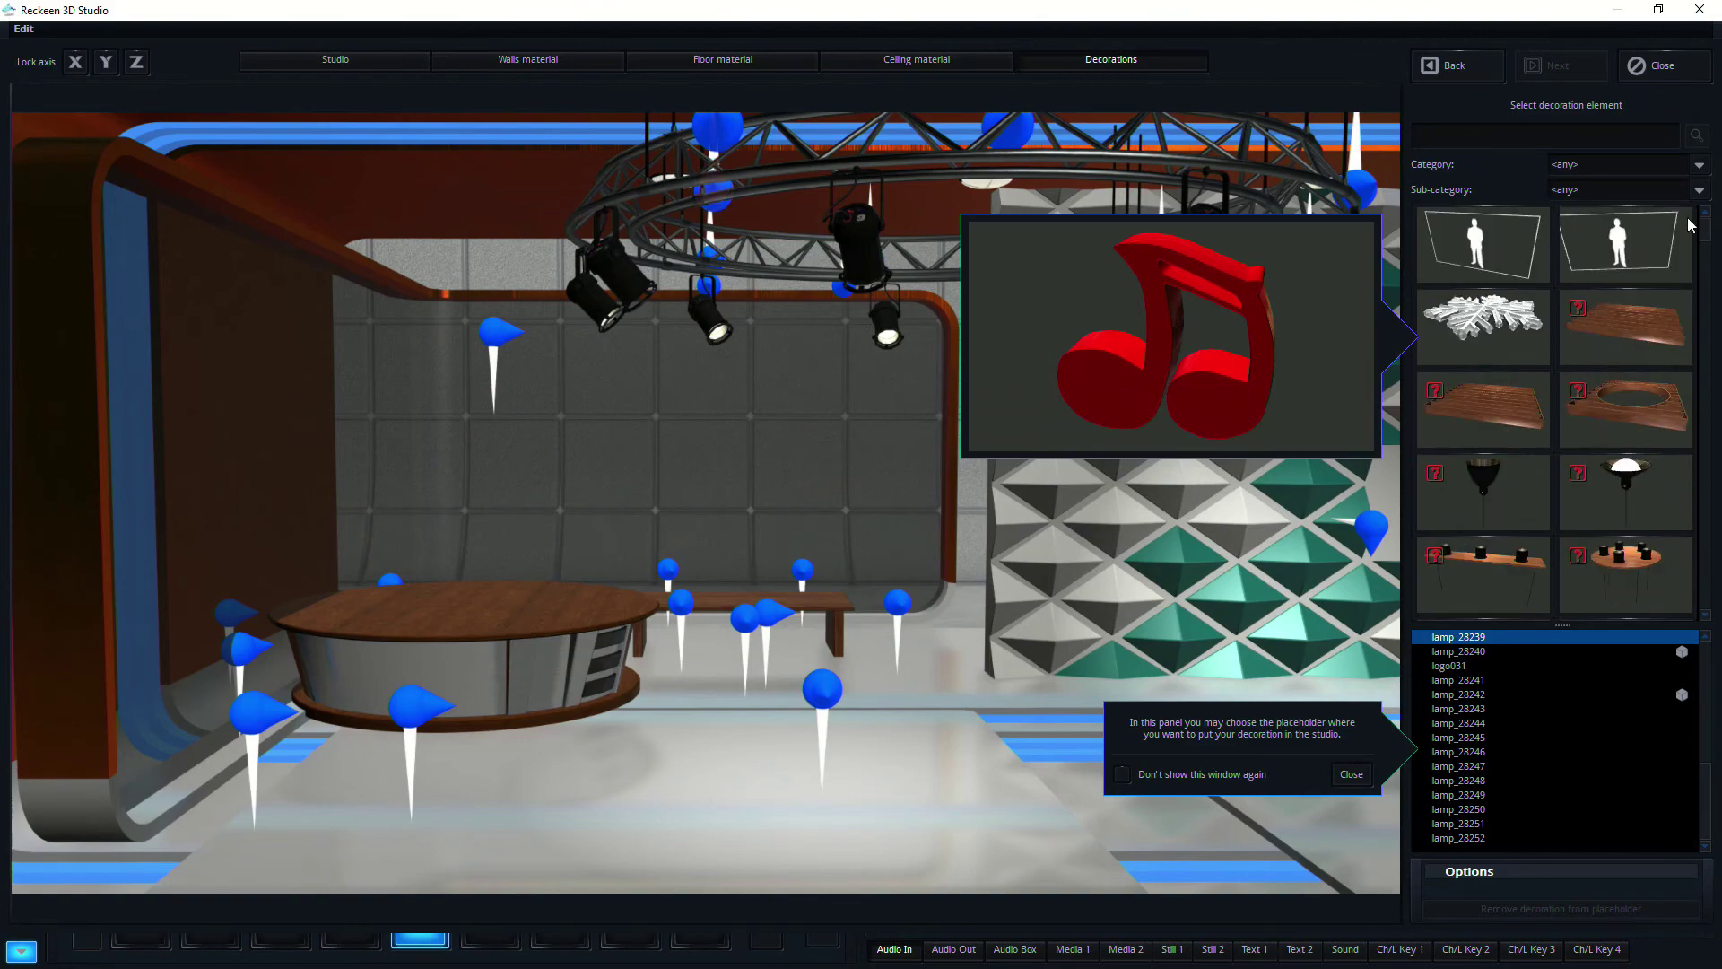
click(1625, 408)
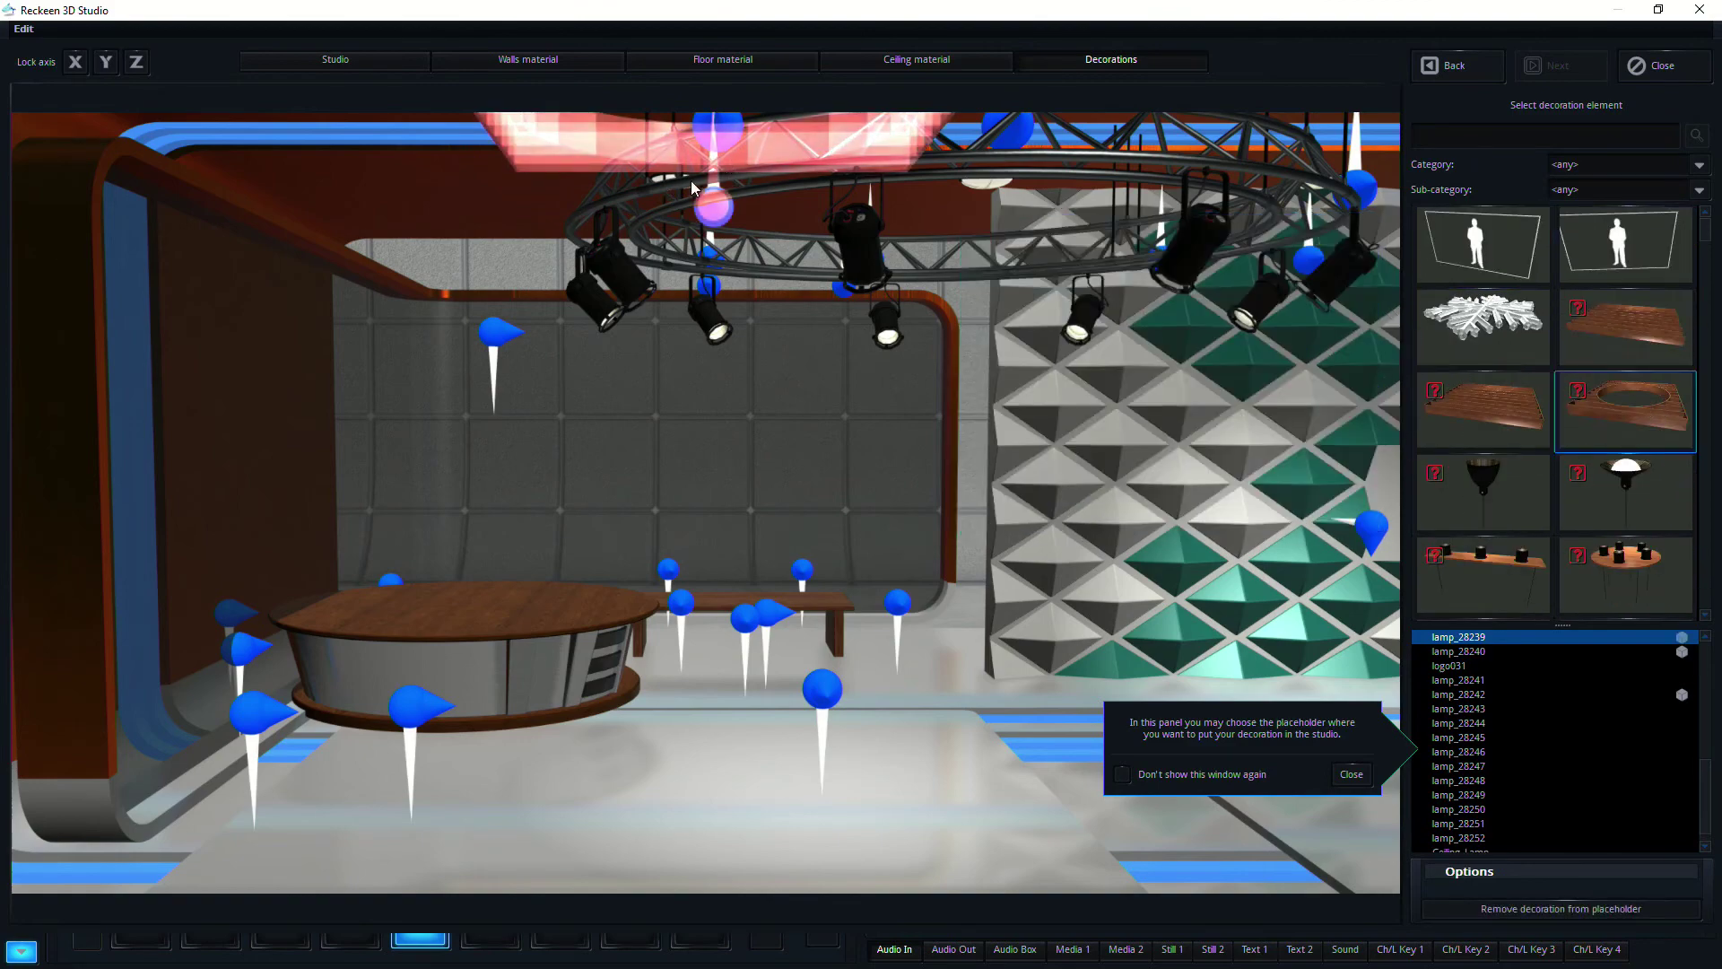
scroll(793, 281, up, 3)
scroll(793, 281, down, 3)
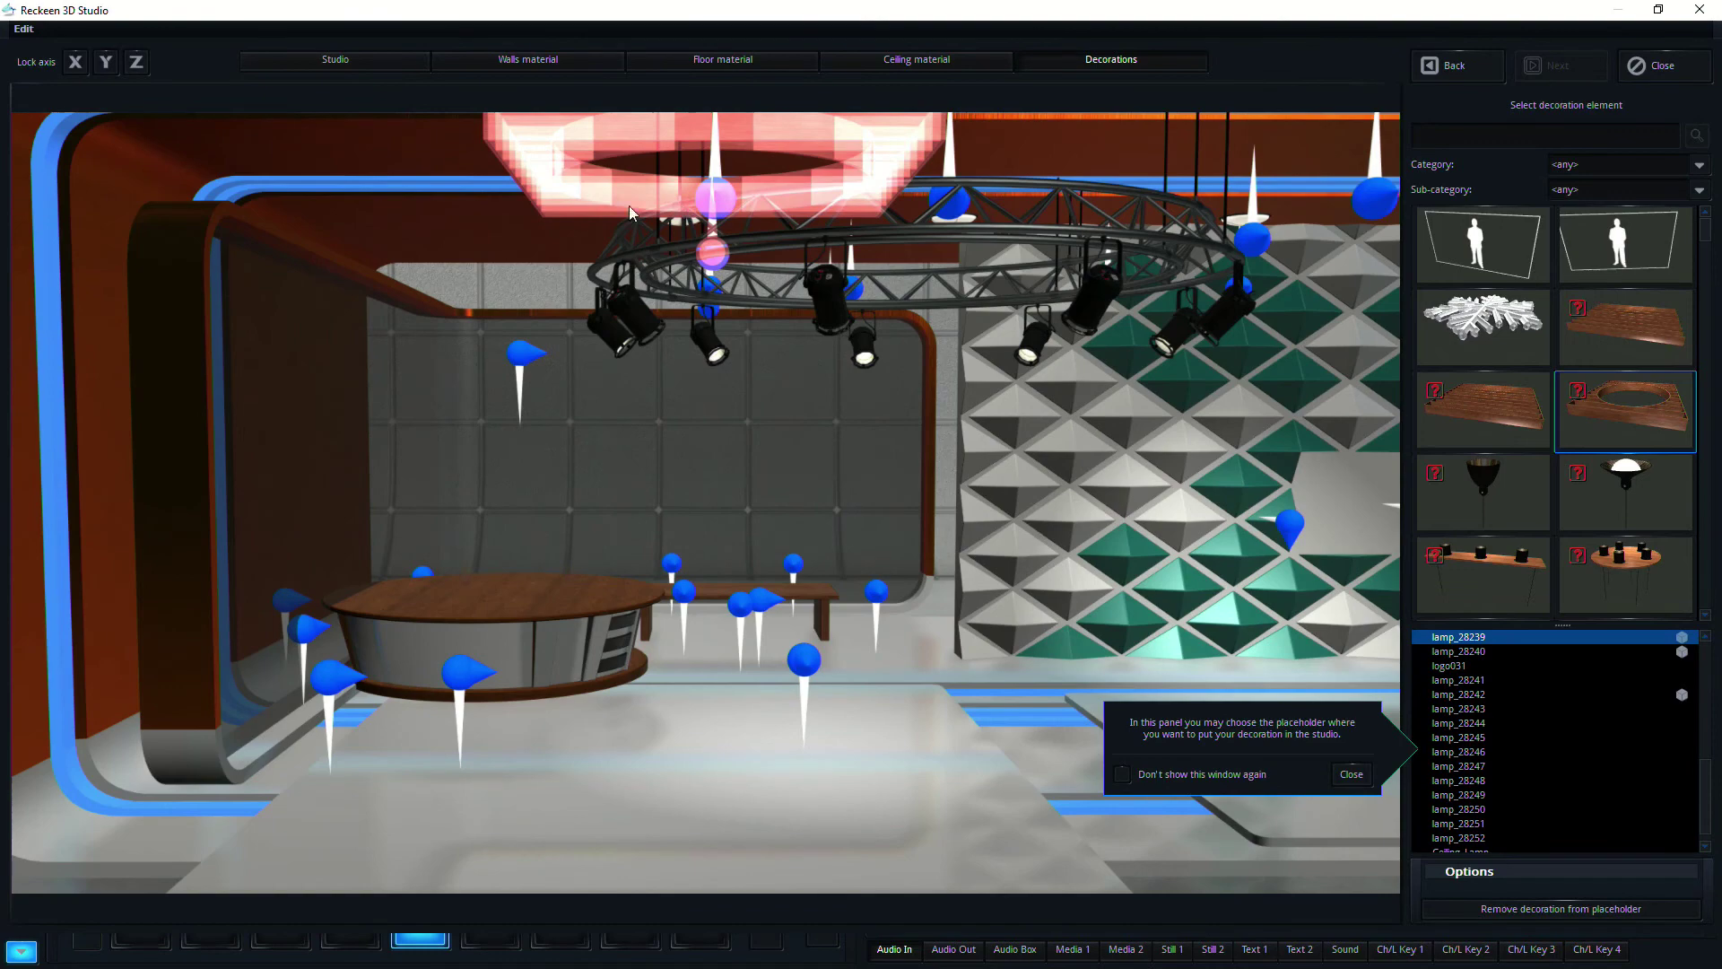
click(798, 485)
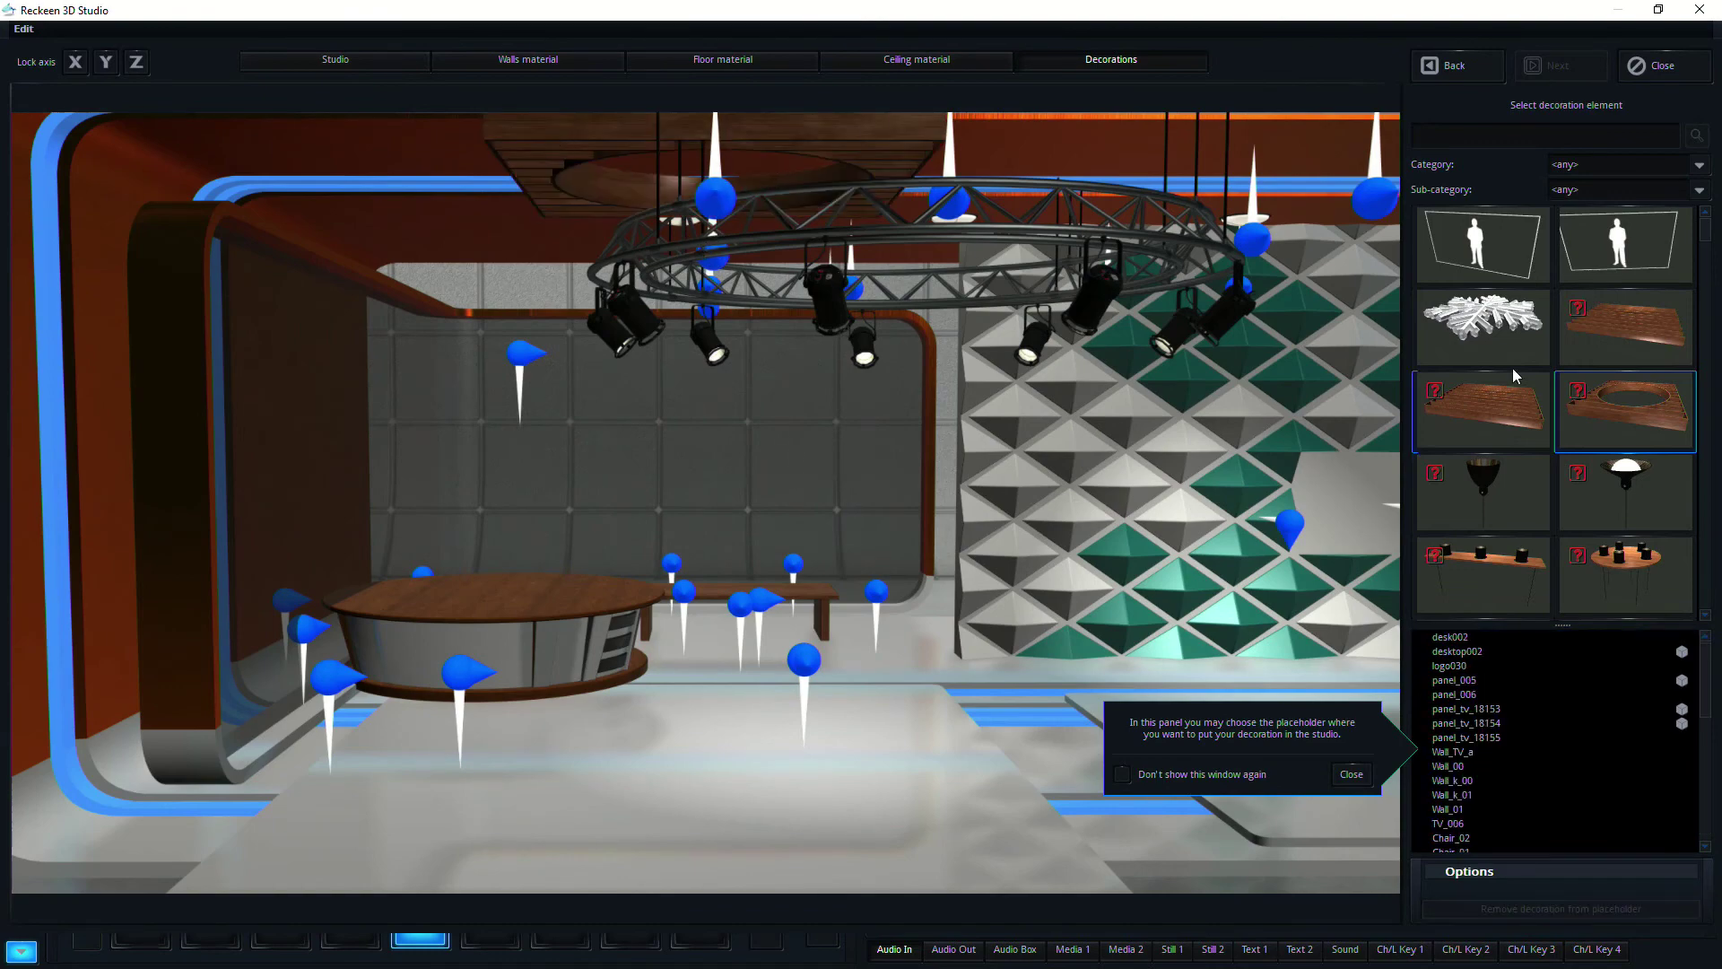
drag(1707, 235, 1706, 401)
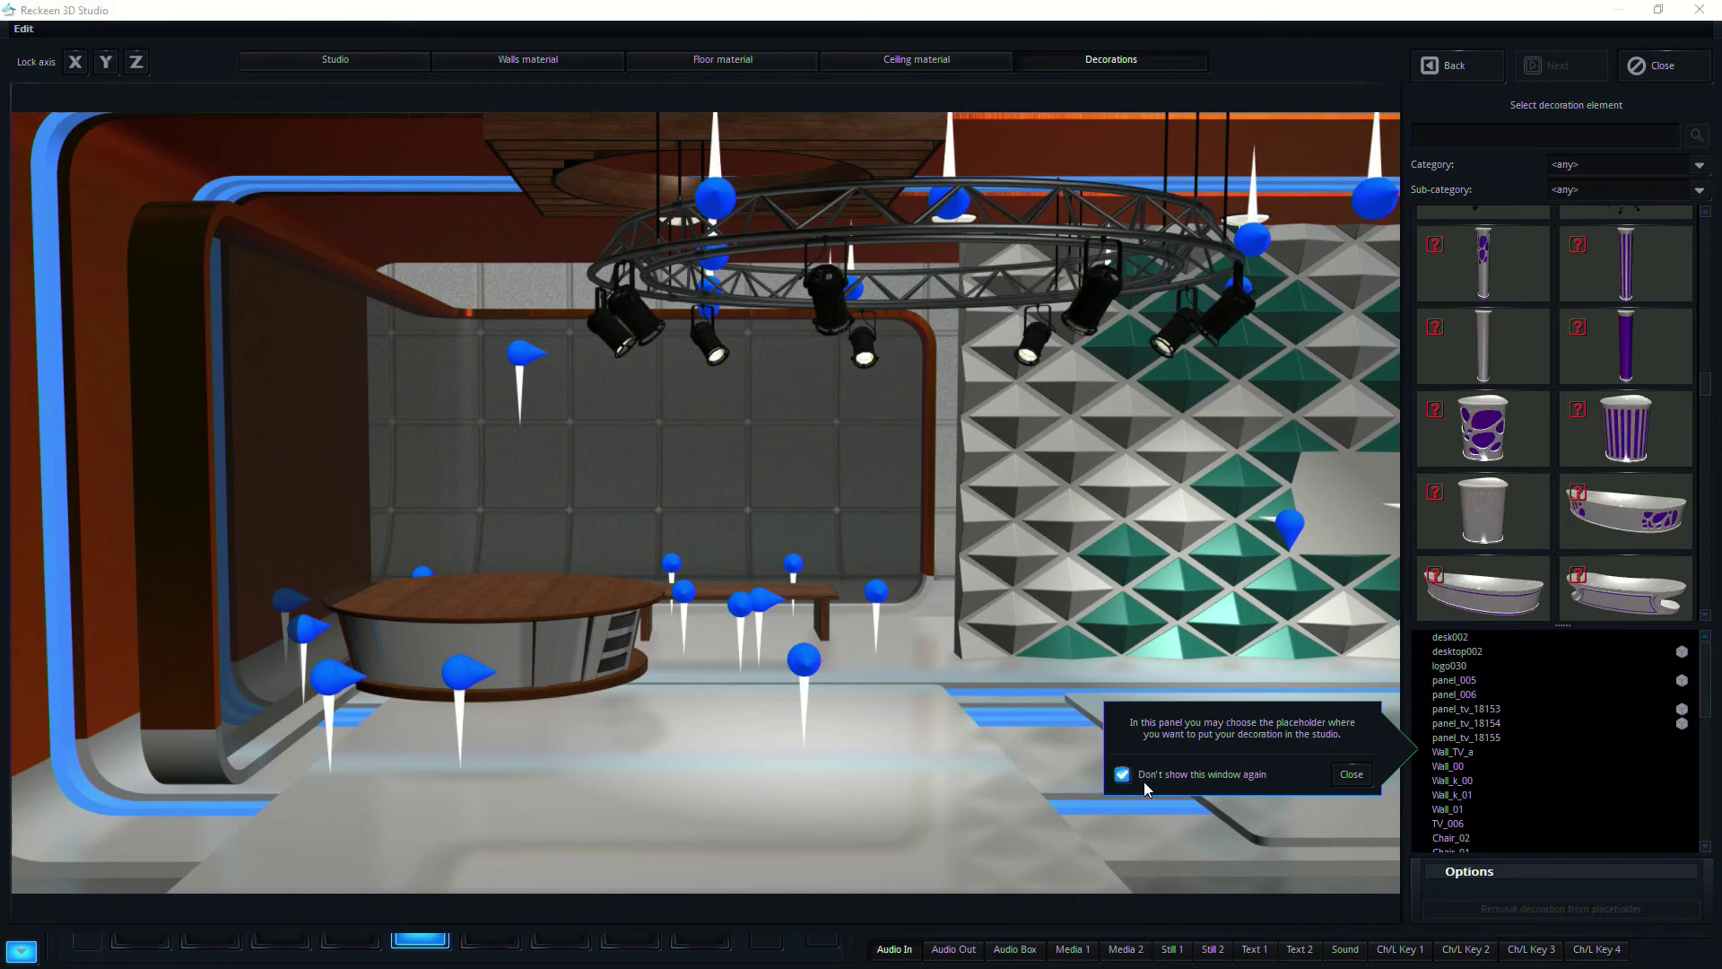
- Dismiss the placeholder help note, then orbit and zoom to centre the diamond wall
click(1351, 774)
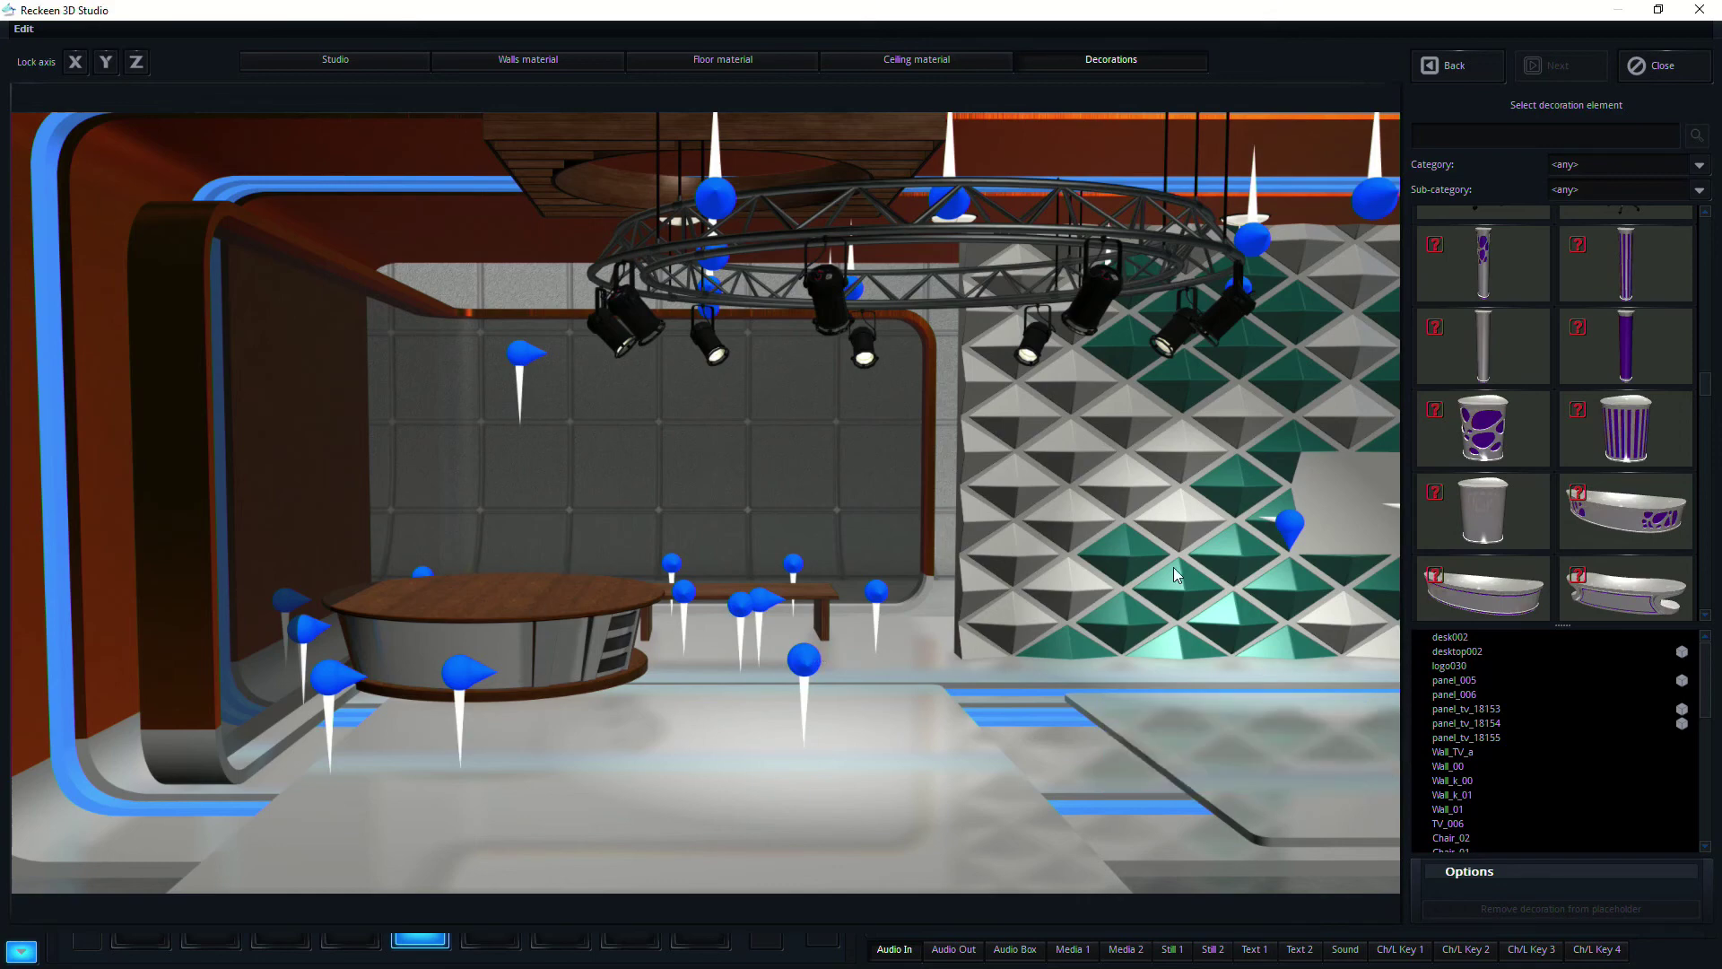
drag(1267, 719, 670, 723)
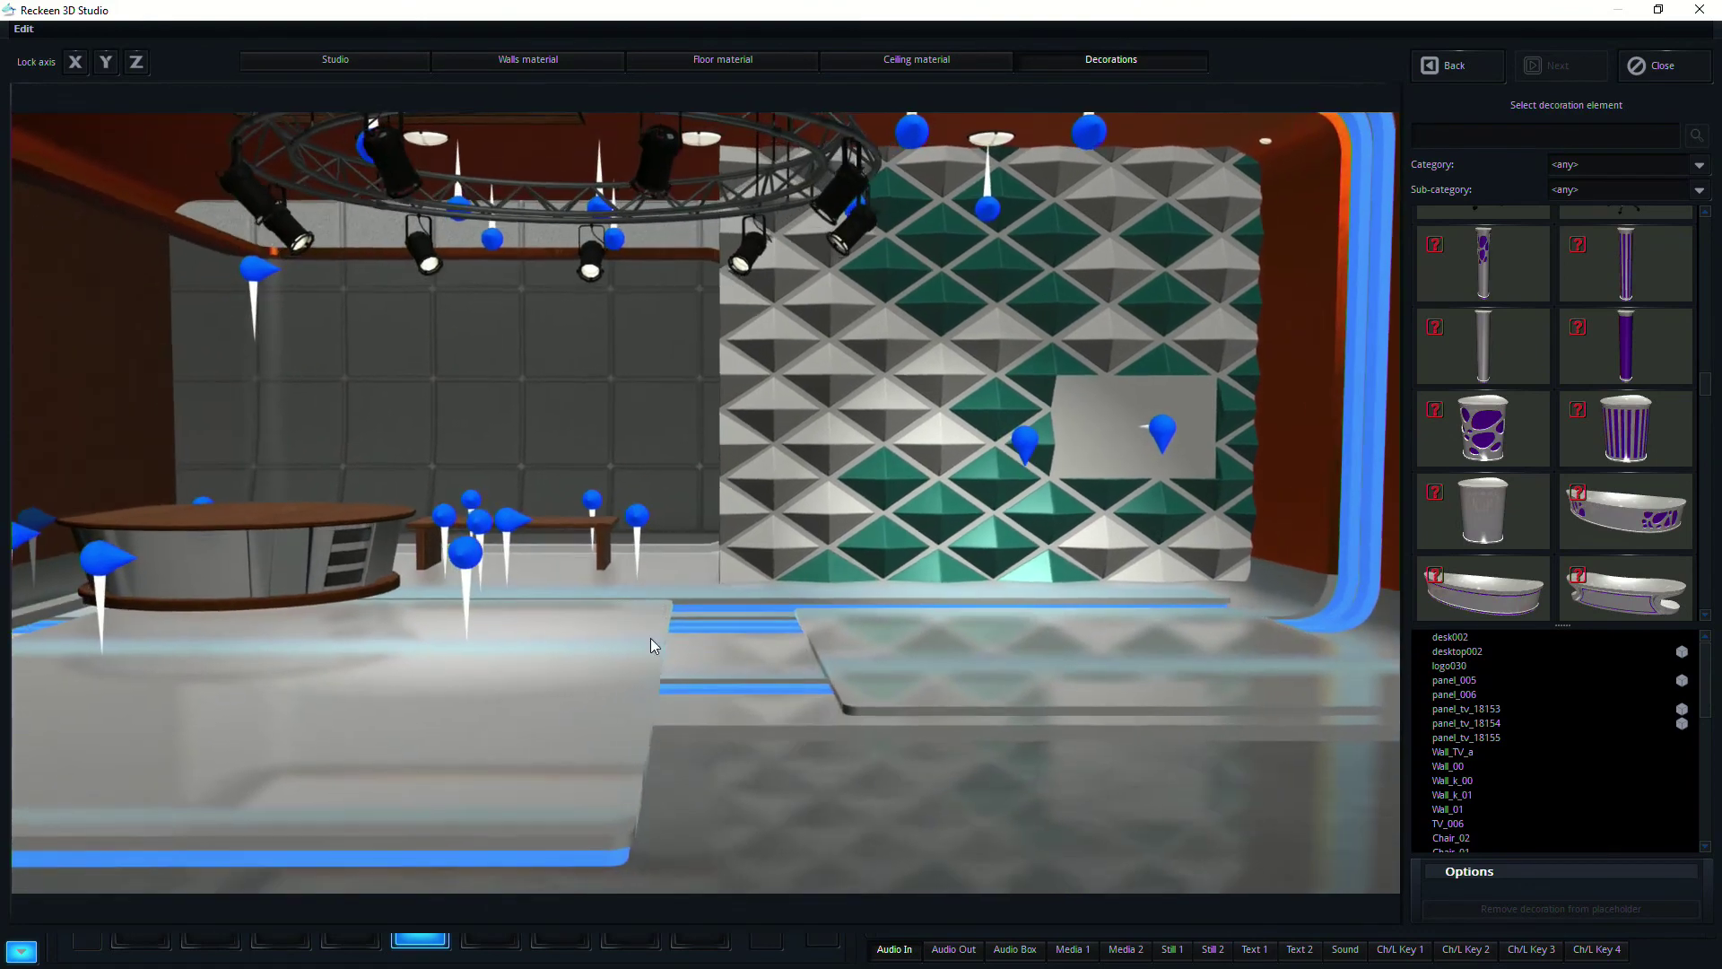
scroll(649, 638, down, 5)
scroll(642, 612, up, 3)
scroll(430, 478, down, 3)
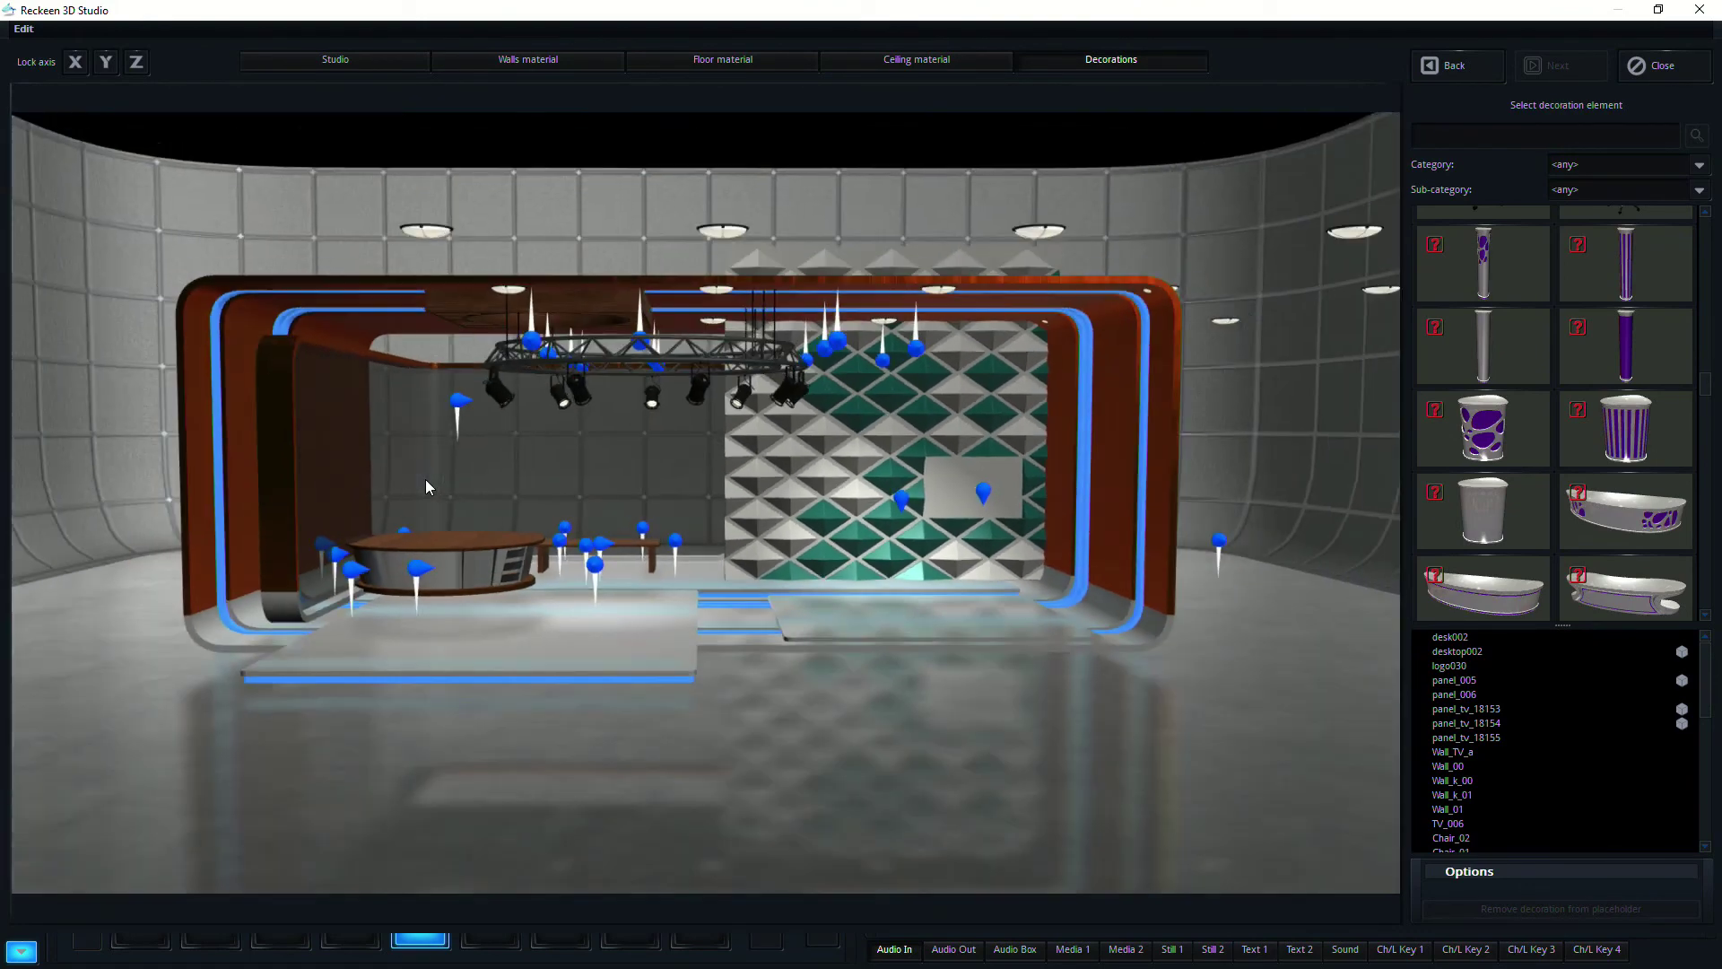
scroll(847, 573, up, 4)
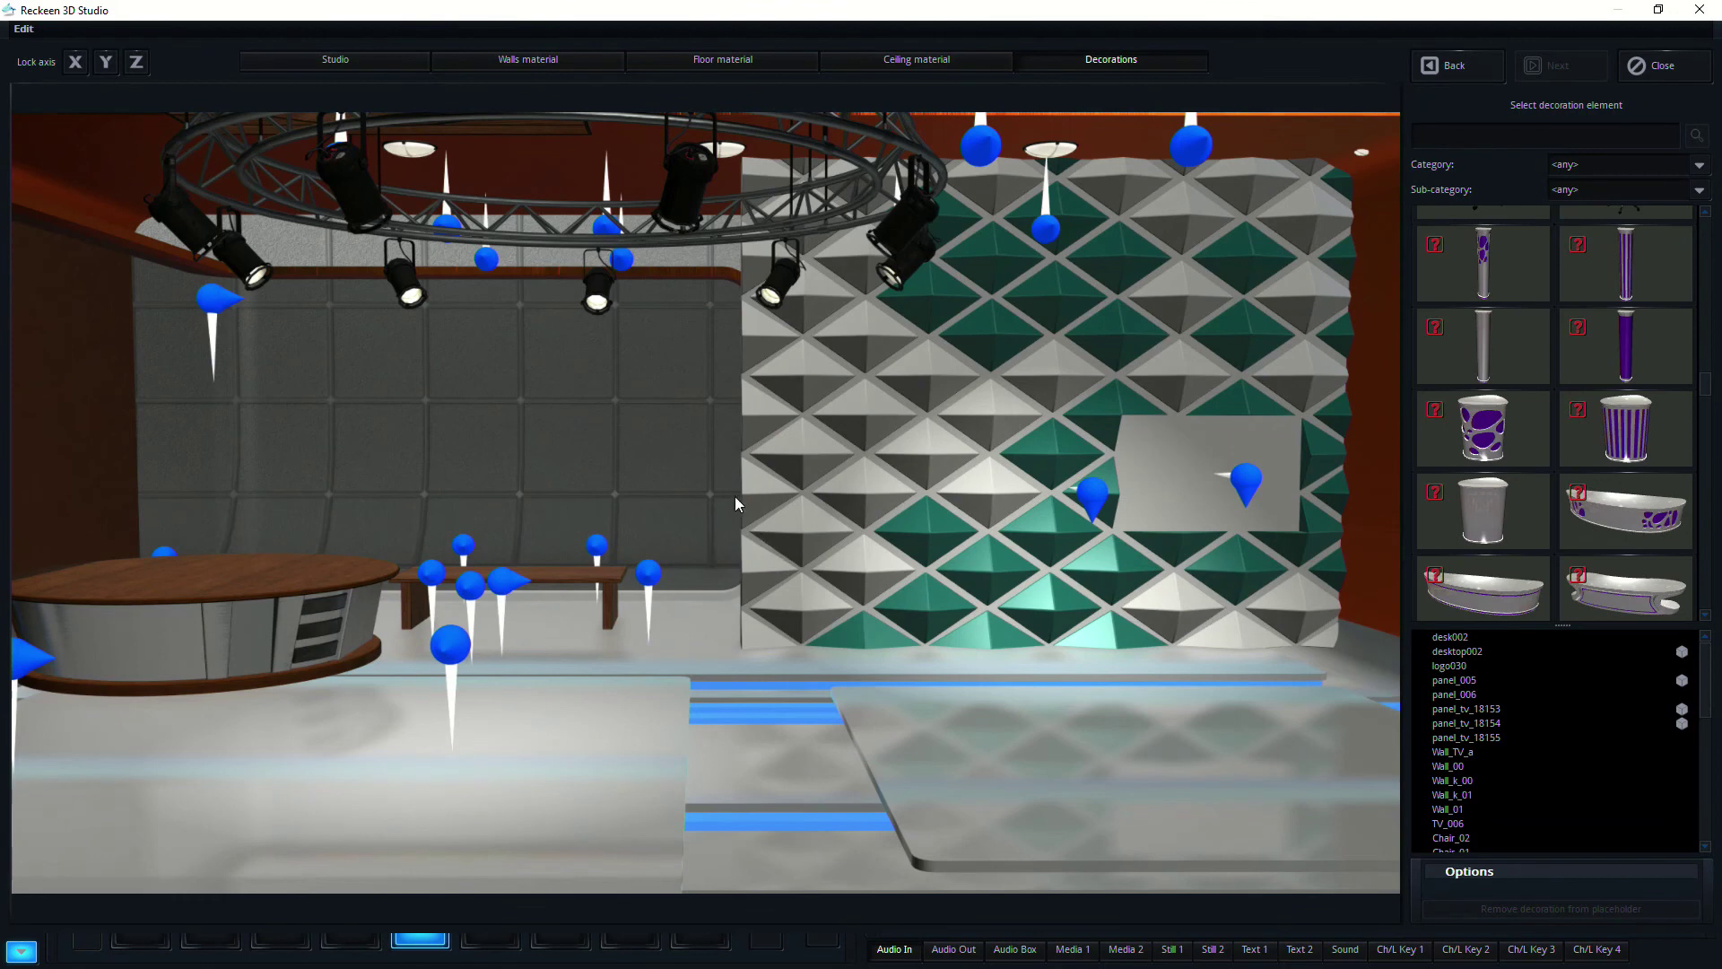